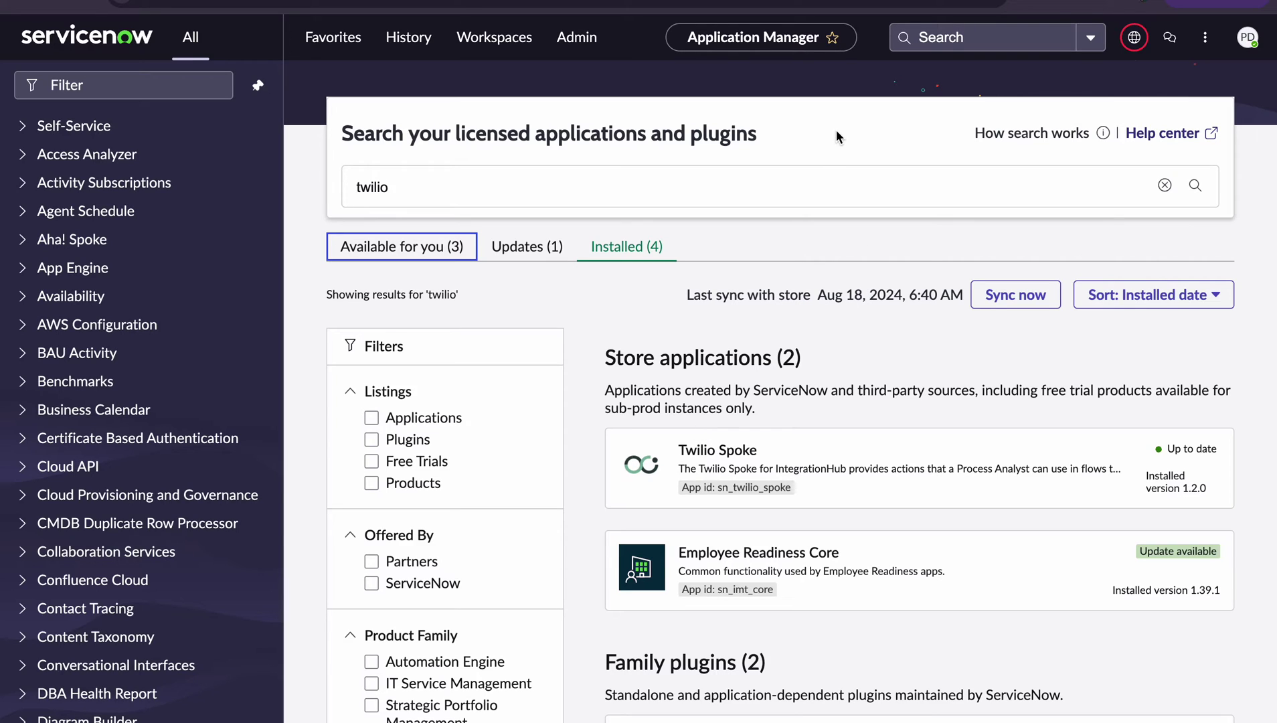
Step: Open the Twilio website from the Google results and look for its free sign-up
{"action": "double_click", "coordinate": [383, 185]}
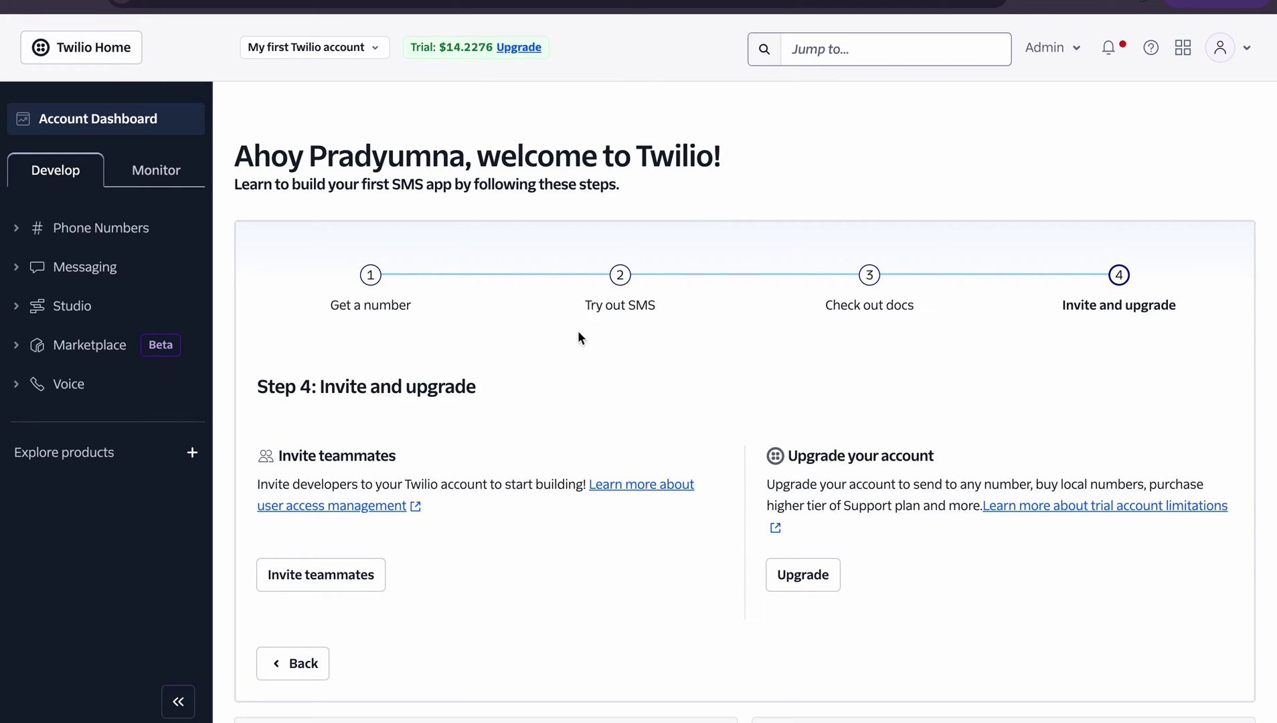
{"action": "scroll", "coordinate": [577, 338], "scroll_direction": "down", "scroll_amount": 2}
{"action": "scroll", "coordinate": [576, 342], "scroll_direction": "up", "scroll_amount": 2}
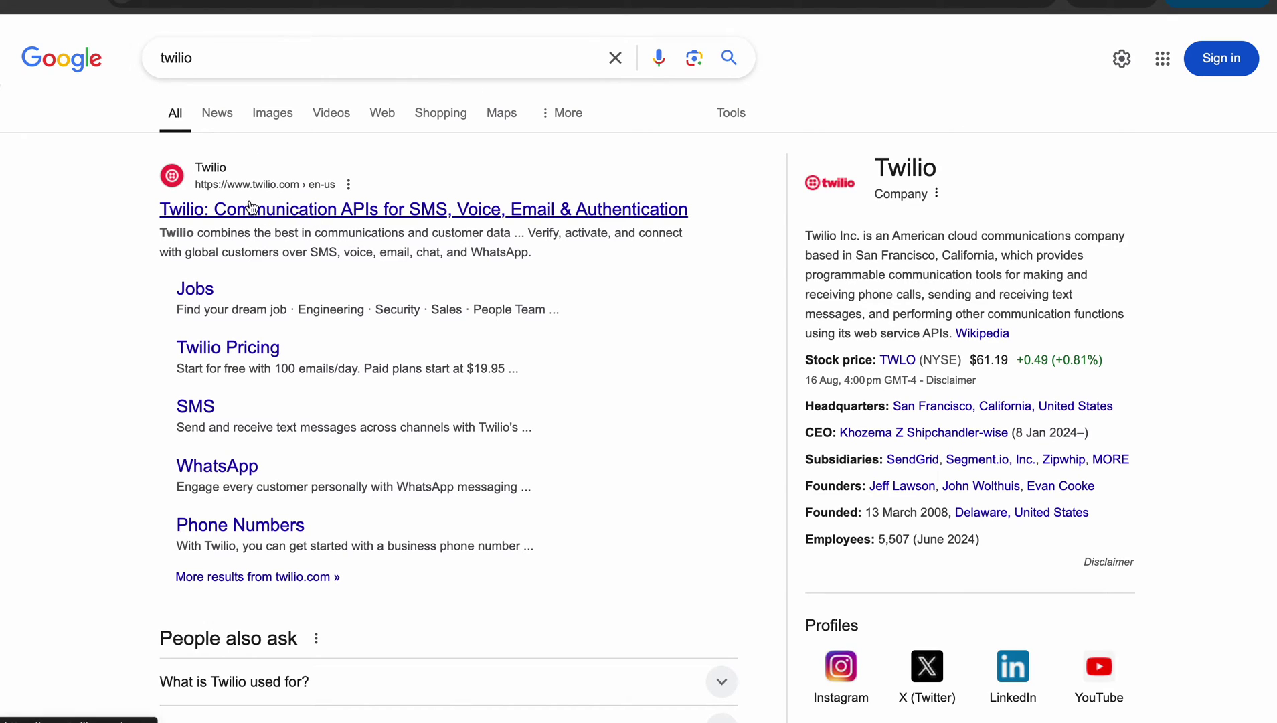
{"action": "left_click", "coordinate": [393, 211]}
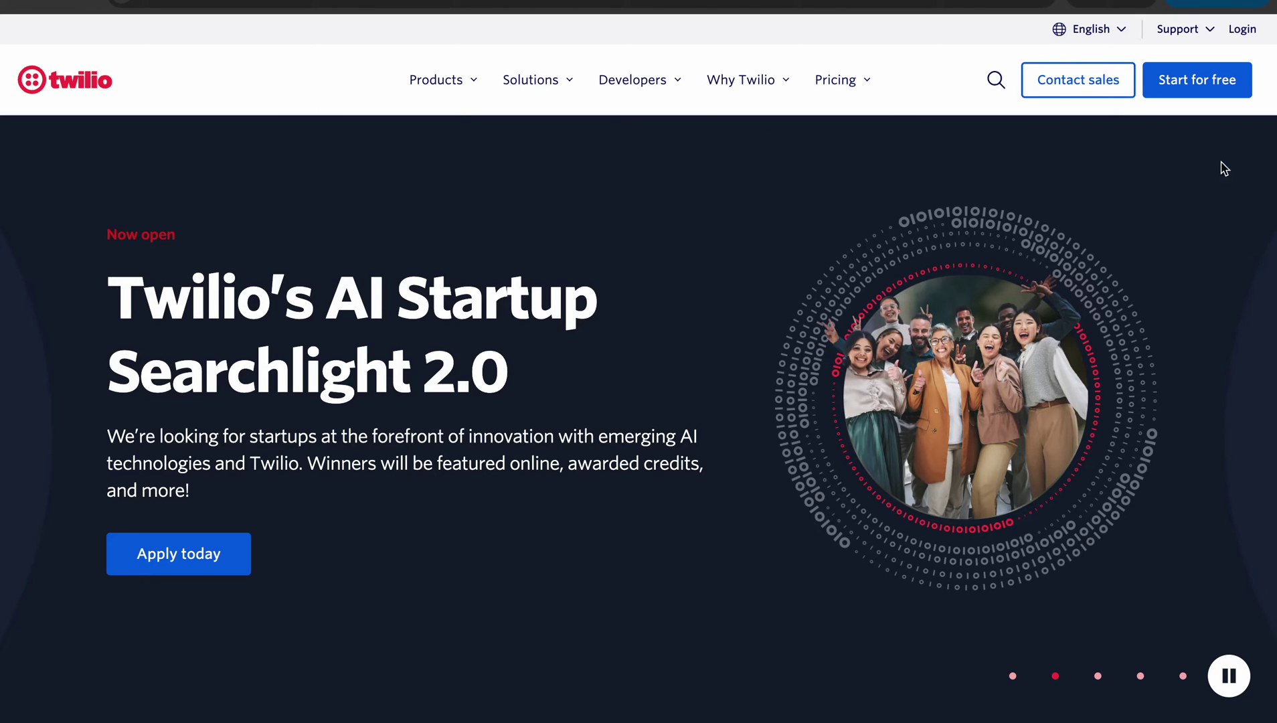
{"action": "left_click", "coordinate": [1227, 83]}
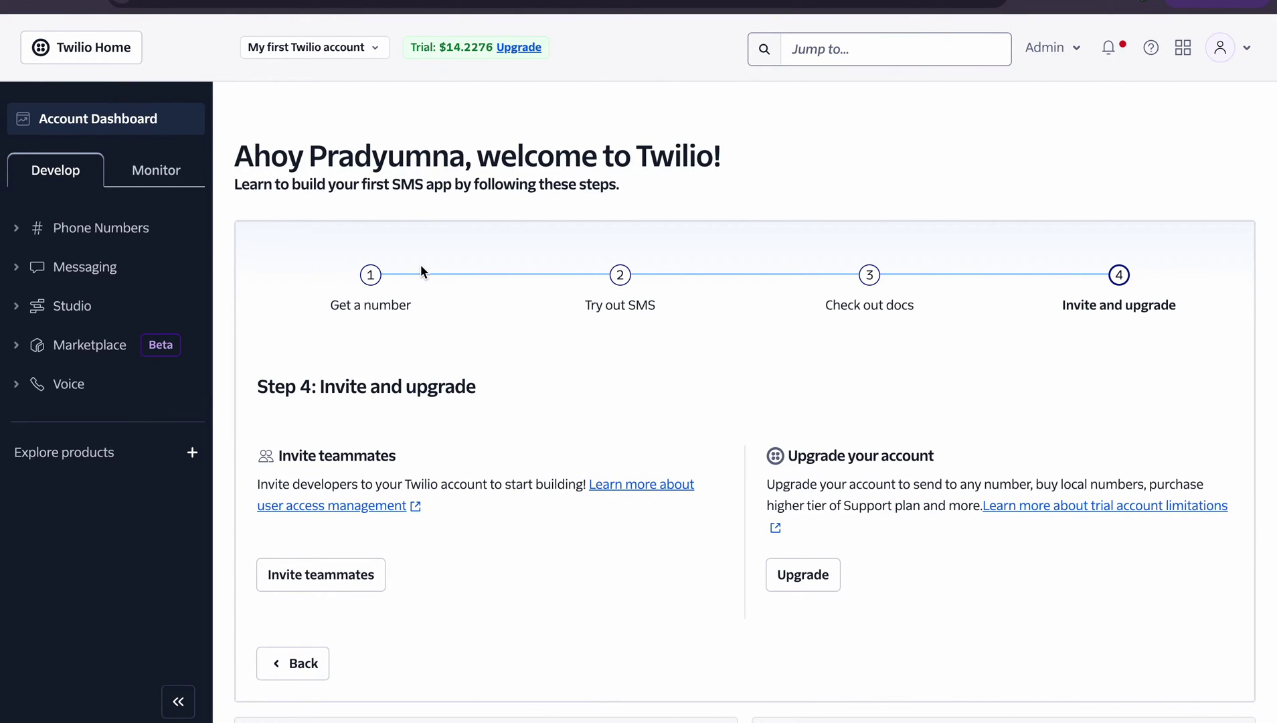
Step: Check the trial credit and the assigned Twilio phone number on the Twilio account dashboard
{"action": "left_click_drag", "start_coordinate": [409, 46], "coordinate": [493, 49]}
{"action": "double_click", "coordinate": [470, 46]}
{"action": "left_click", "coordinate": [476, 189]}
{"action": "scroll", "coordinate": [477, 188], "scroll_direction": "down", "scroll_amount": 6}
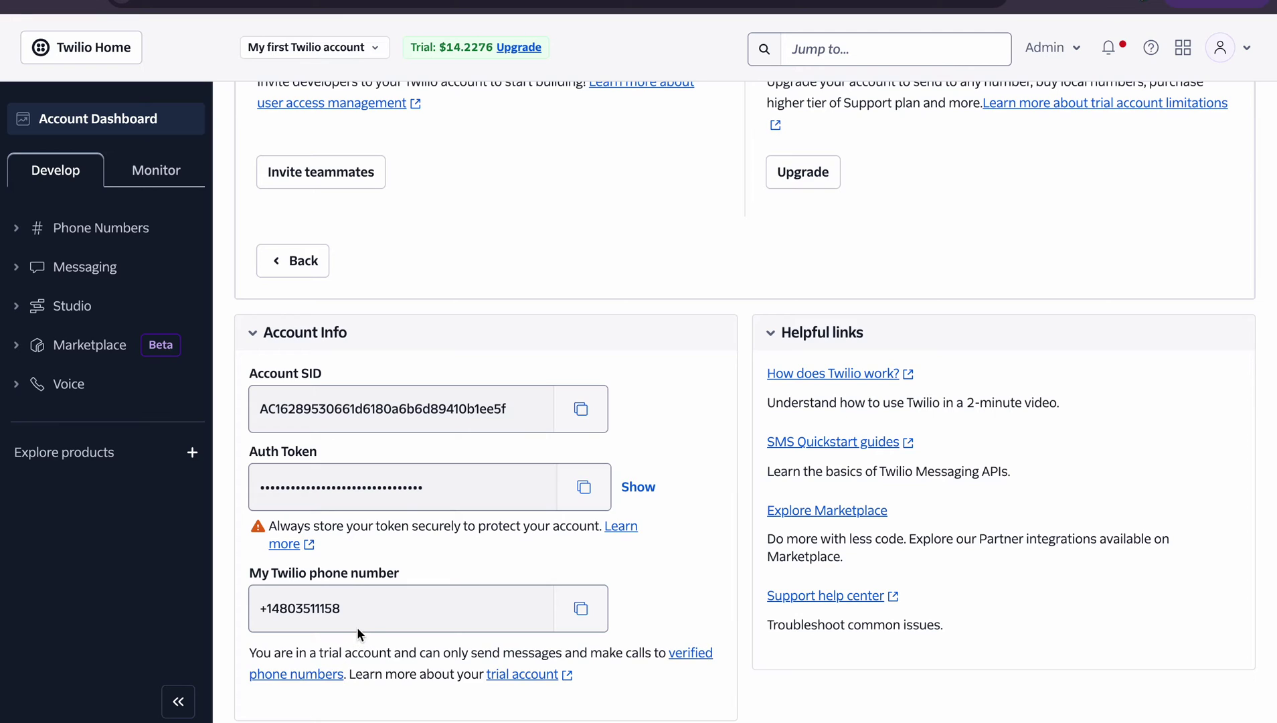
{"action": "left_click_drag", "start_coordinate": [421, 609], "coordinate": [262, 611]}
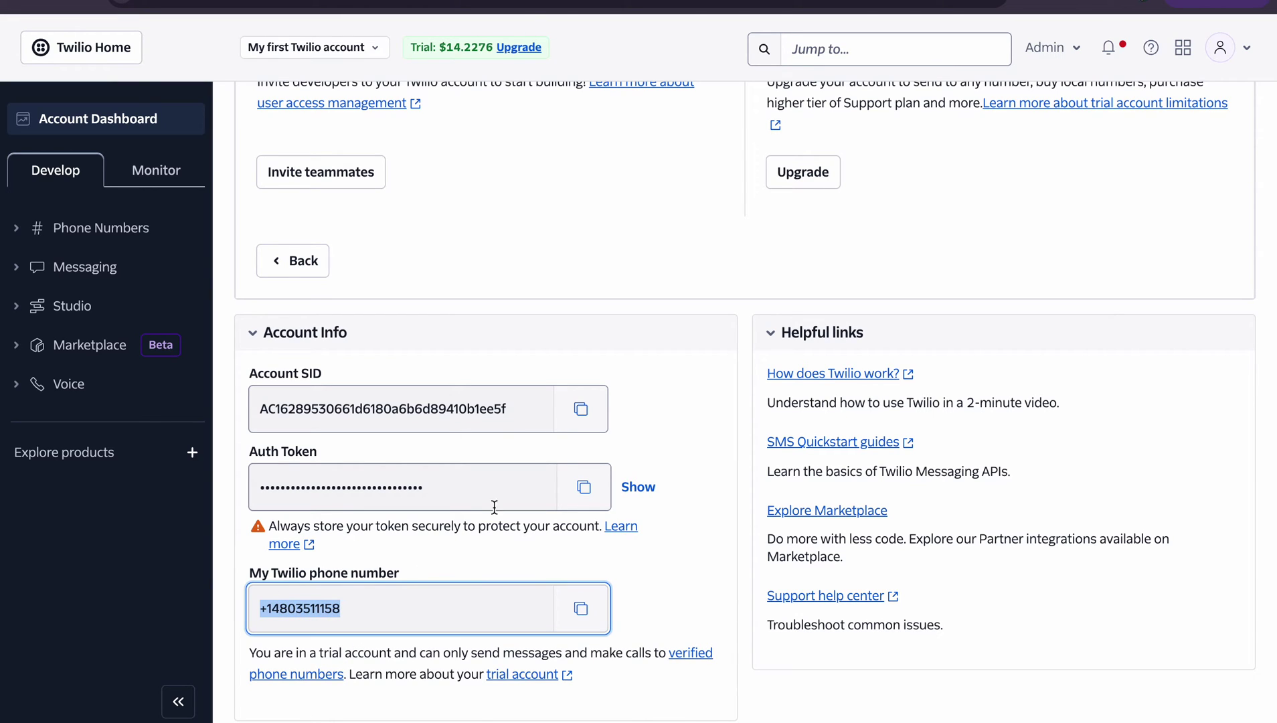
{"action": "scroll", "coordinate": [577, 258], "scroll_direction": "up", "scroll_amount": 6}
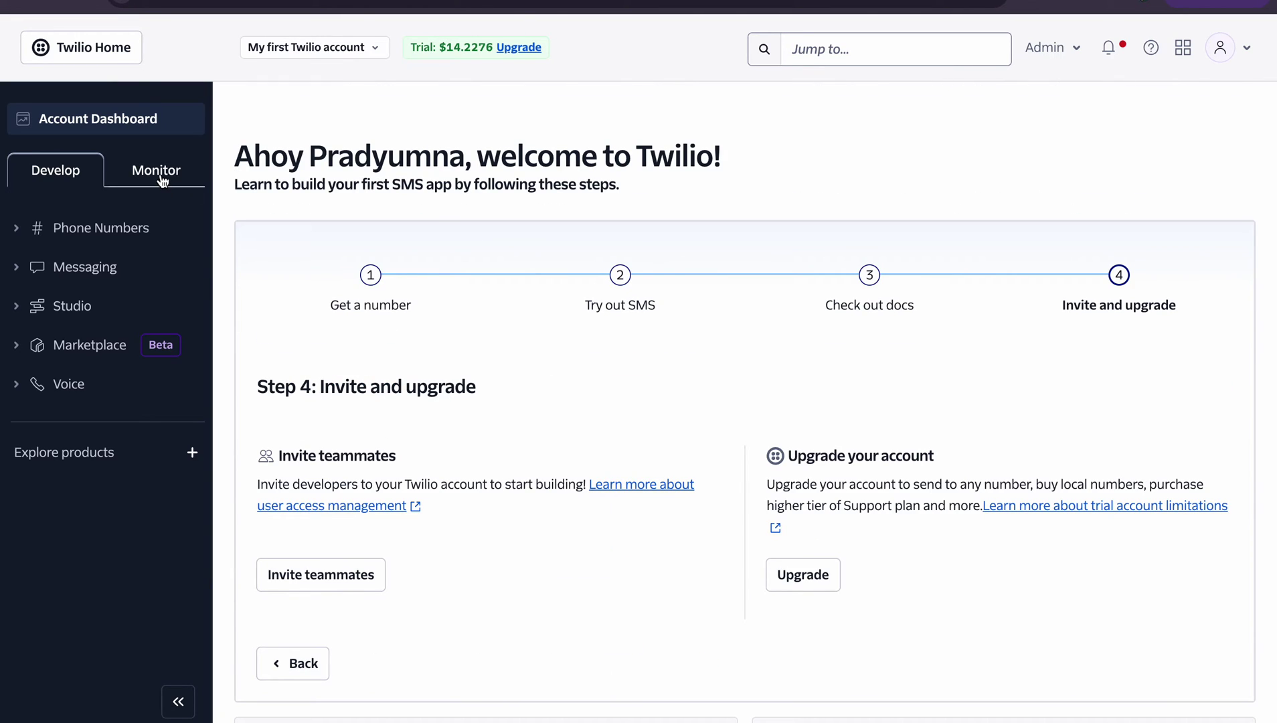
Step: Locate the Account SID and Auth Token in the Twilio account info
{"action": "left_click", "coordinate": [159, 175]}
{"action": "left_click", "coordinate": [64, 172]}
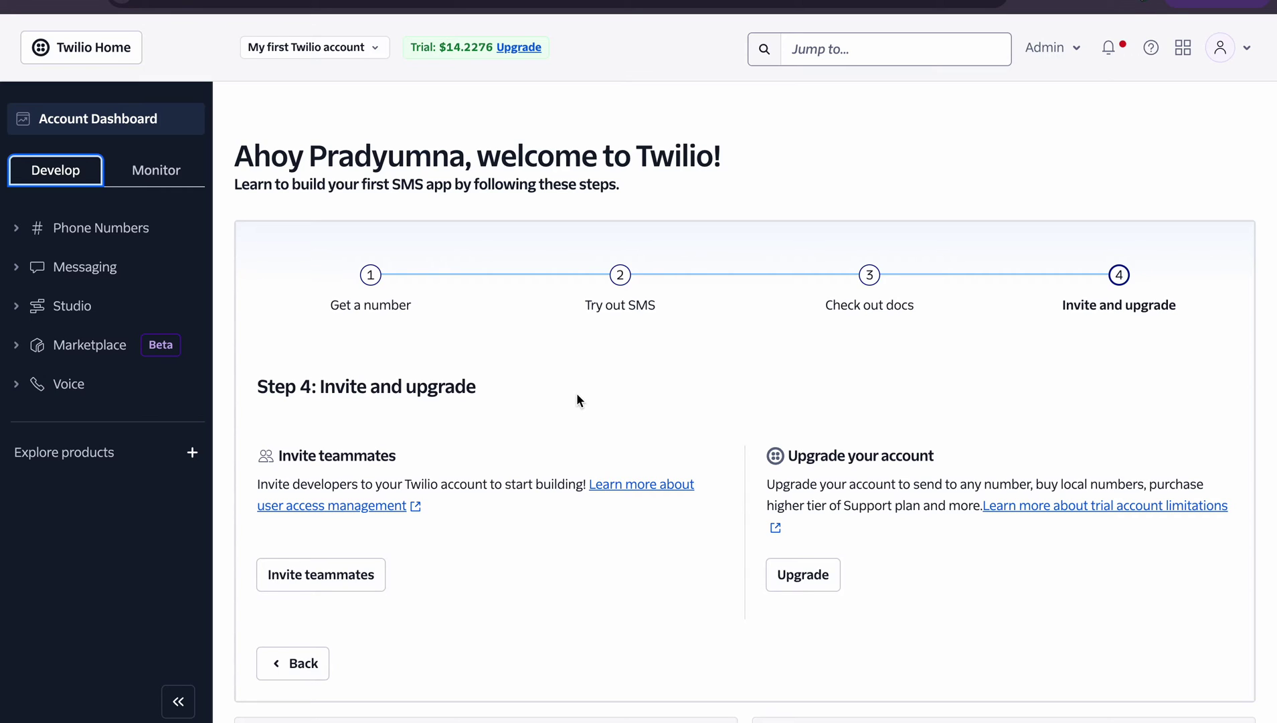
{"action": "scroll", "coordinate": [577, 399], "scroll_direction": "down", "scroll_amount": 6}
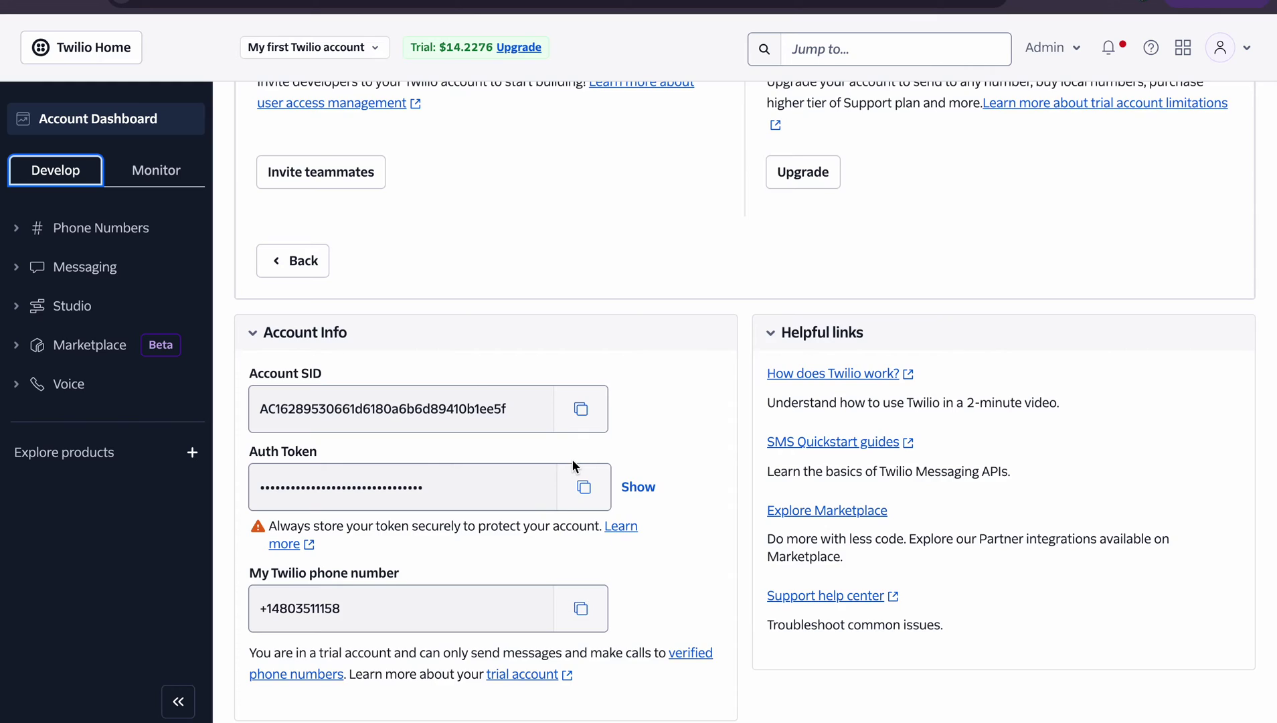
{"action": "scroll", "coordinate": [572, 460], "scroll_direction": "up", "scroll_amount": 6}
{"action": "scroll", "coordinate": [720, 362], "scroll_direction": "down", "scroll_amount": 6}
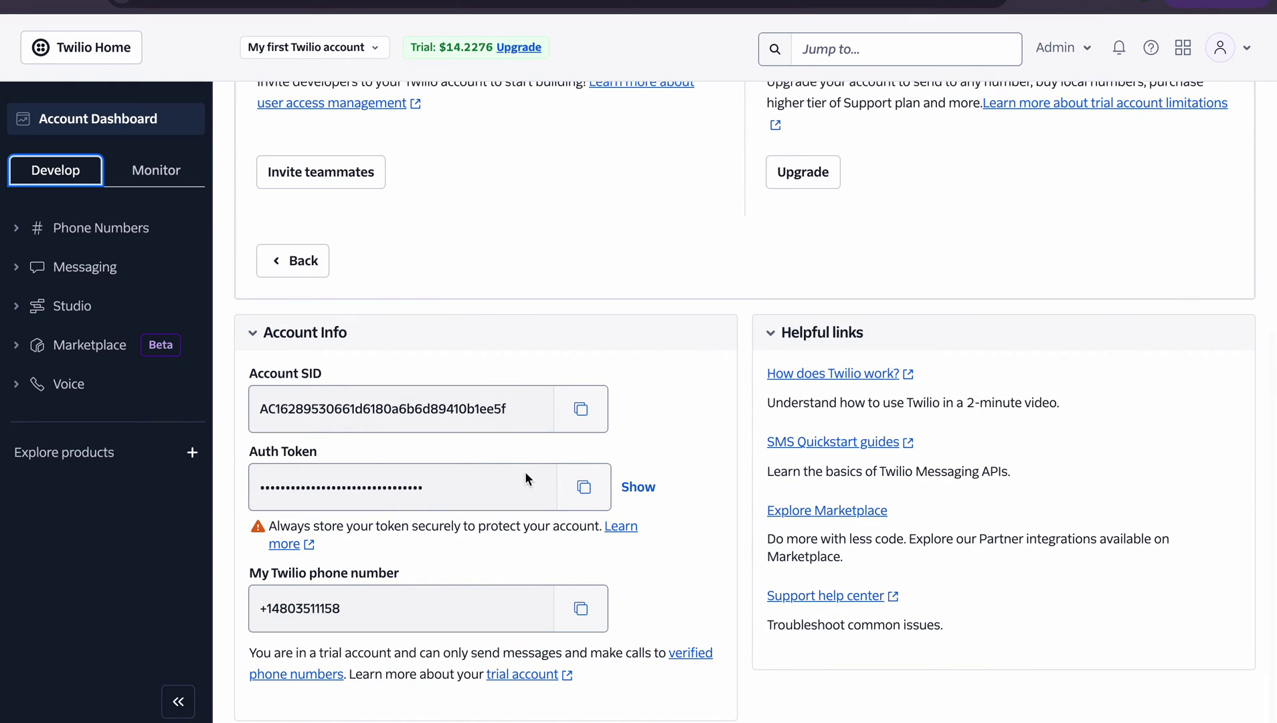
{"action": "double_click", "coordinate": [323, 408]}
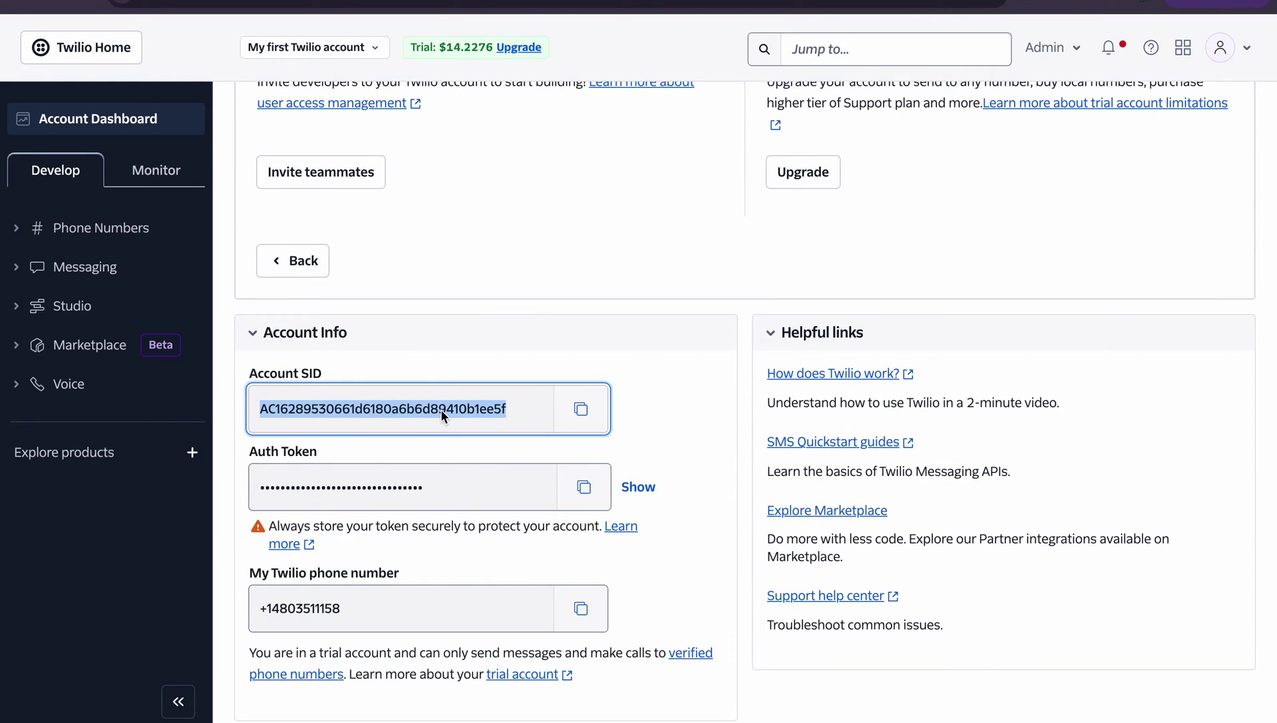
{"action": "double_click", "coordinate": [342, 491]}
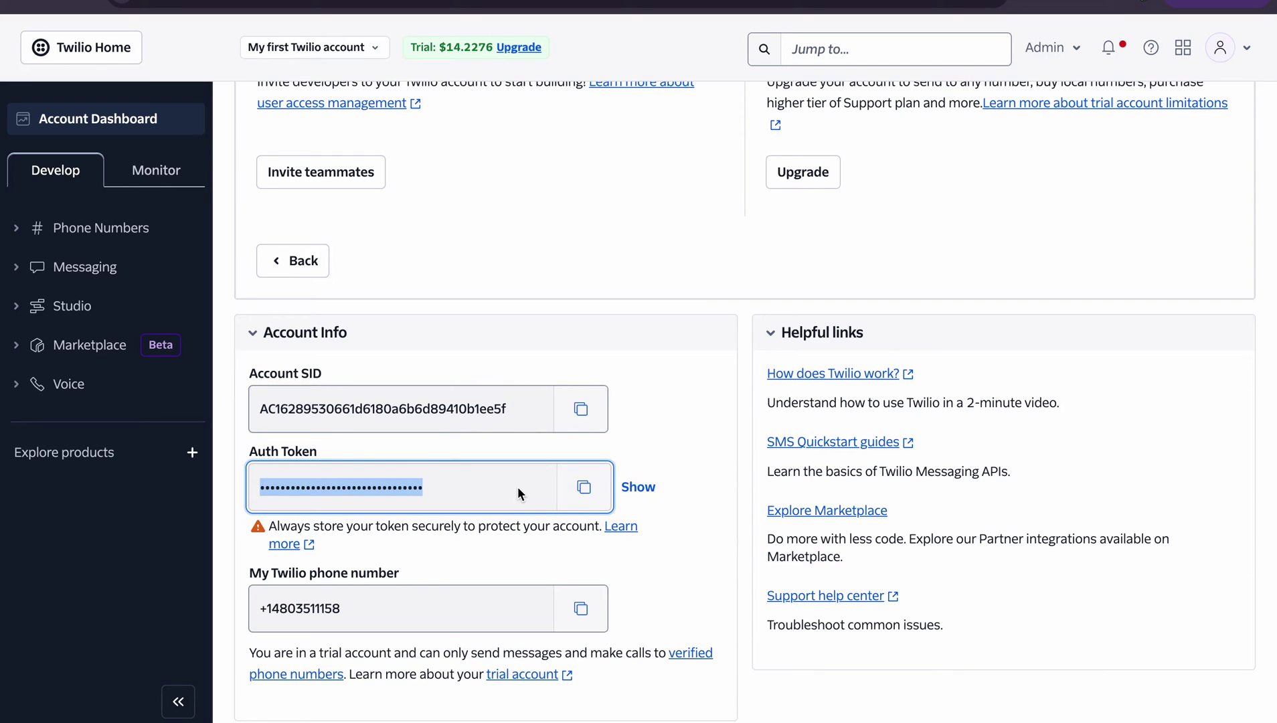
{"action": "left_click", "coordinate": [521, 408]}
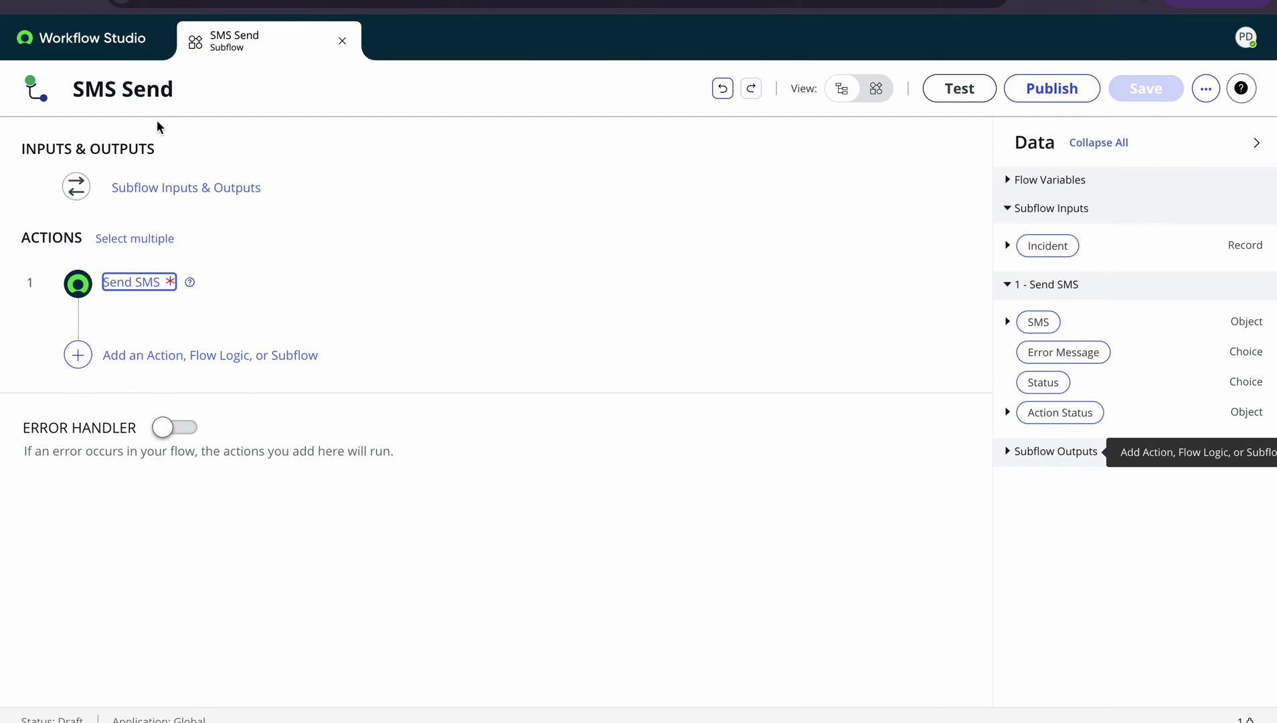
Step: Switch to the SMS Send subflow in Workflow Studio and review its Incident input and the Send SMS action's fields
{"action": "left_click", "coordinate": [192, 189]}
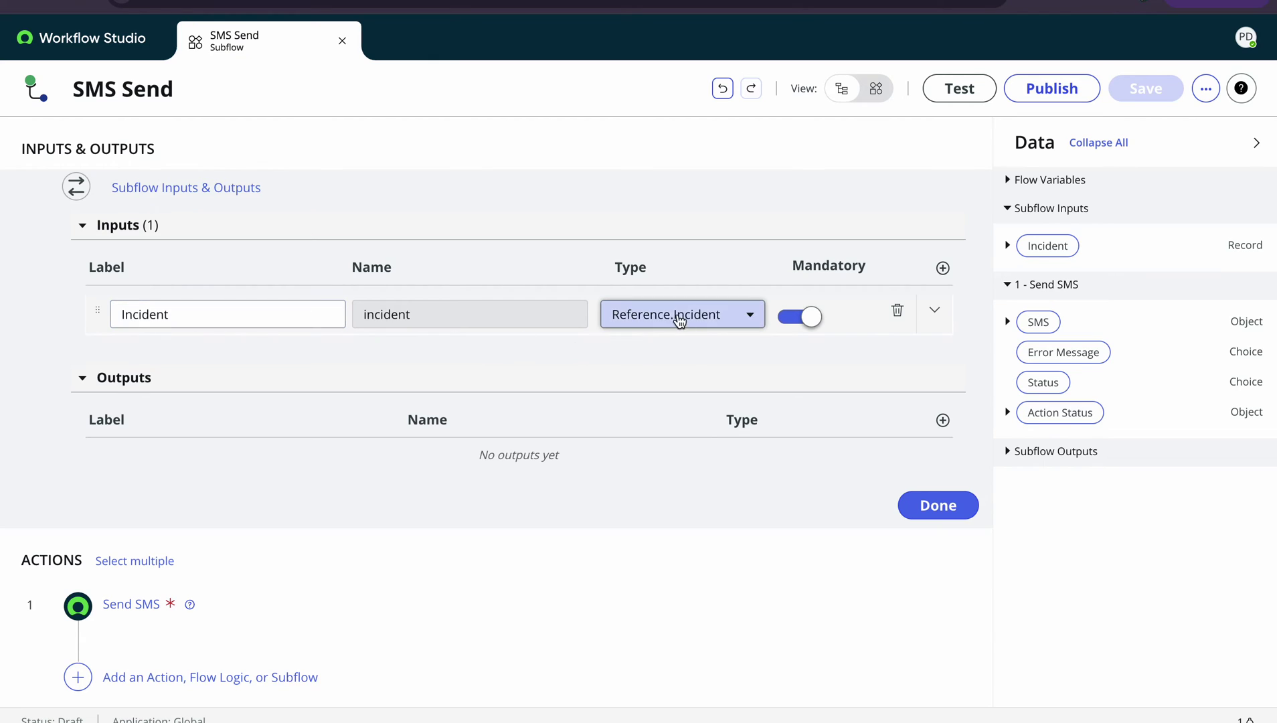
{"action": "scroll", "coordinate": [413, 410], "scroll_direction": "down", "scroll_amount": 1}
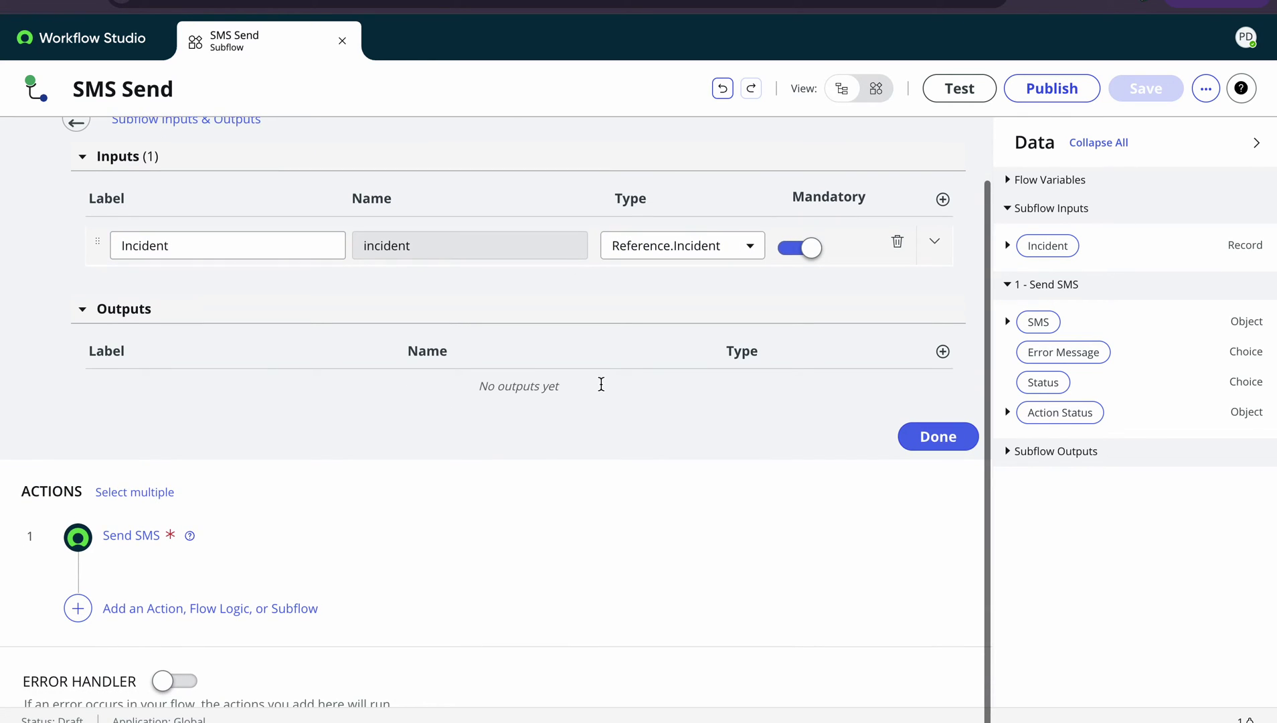
{"action": "left_click", "coordinate": [941, 436]}
{"action": "left_click", "coordinate": [128, 288]}
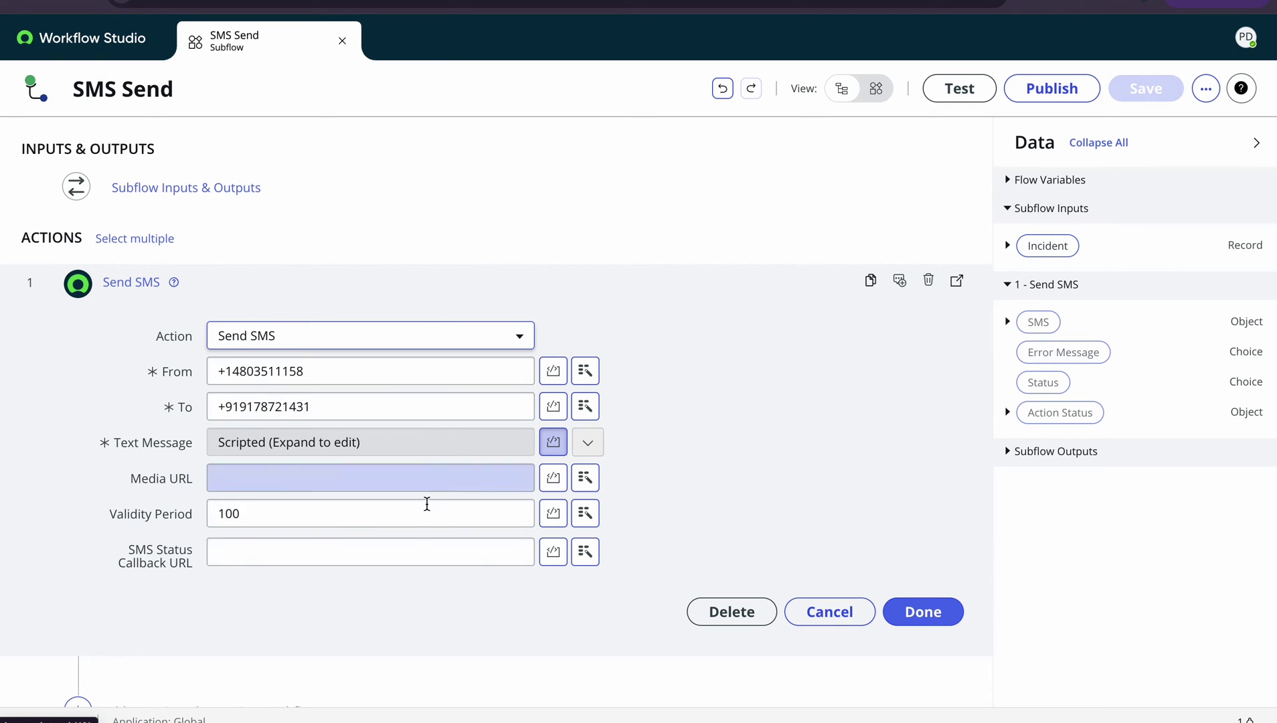
{"action": "left_click", "coordinate": [928, 606]}
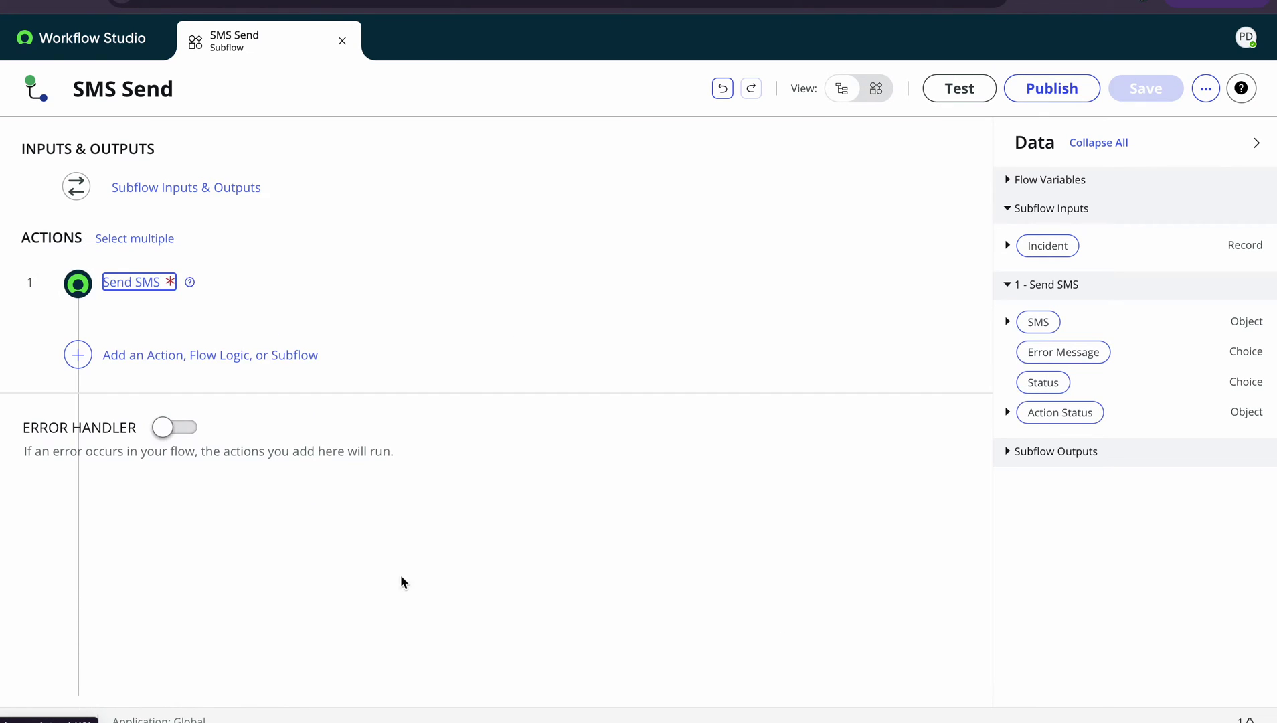
Step: Search the available actions for "twilio" and look through the Twilio spoke's actions for Send SMS
{"action": "left_click", "coordinate": [124, 351]}
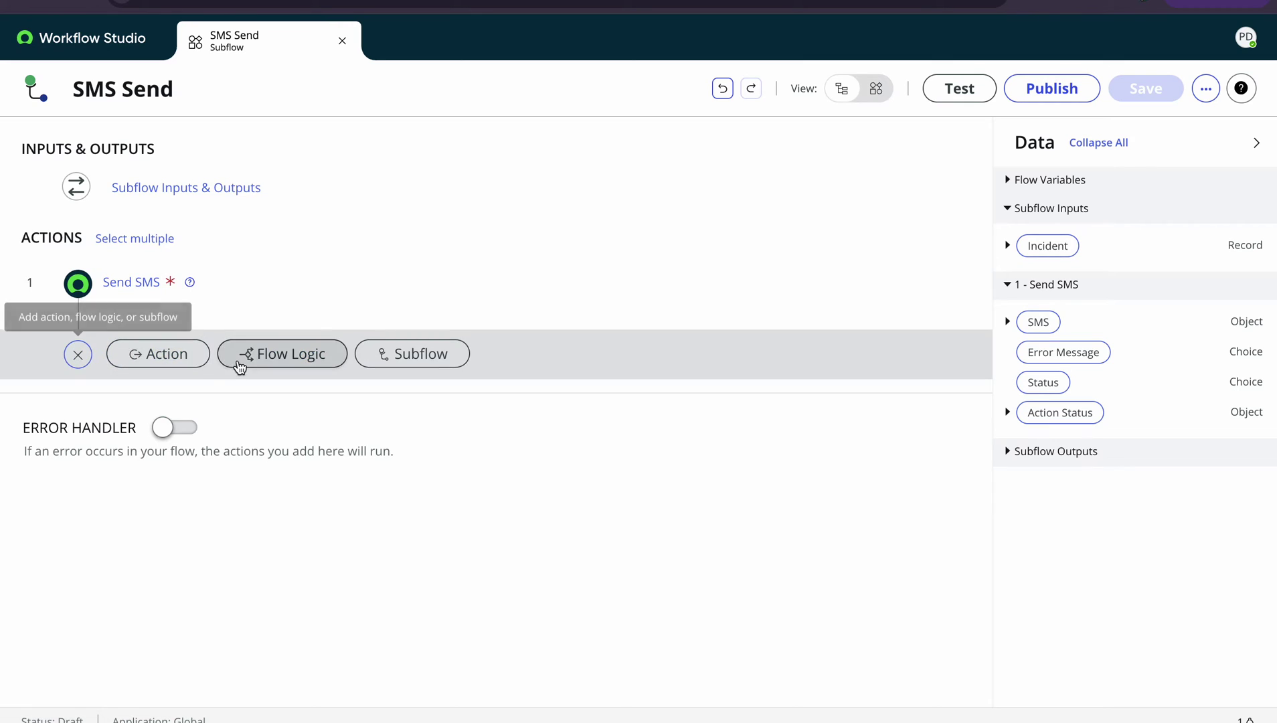
{"action": "left_click", "coordinate": [180, 359]}
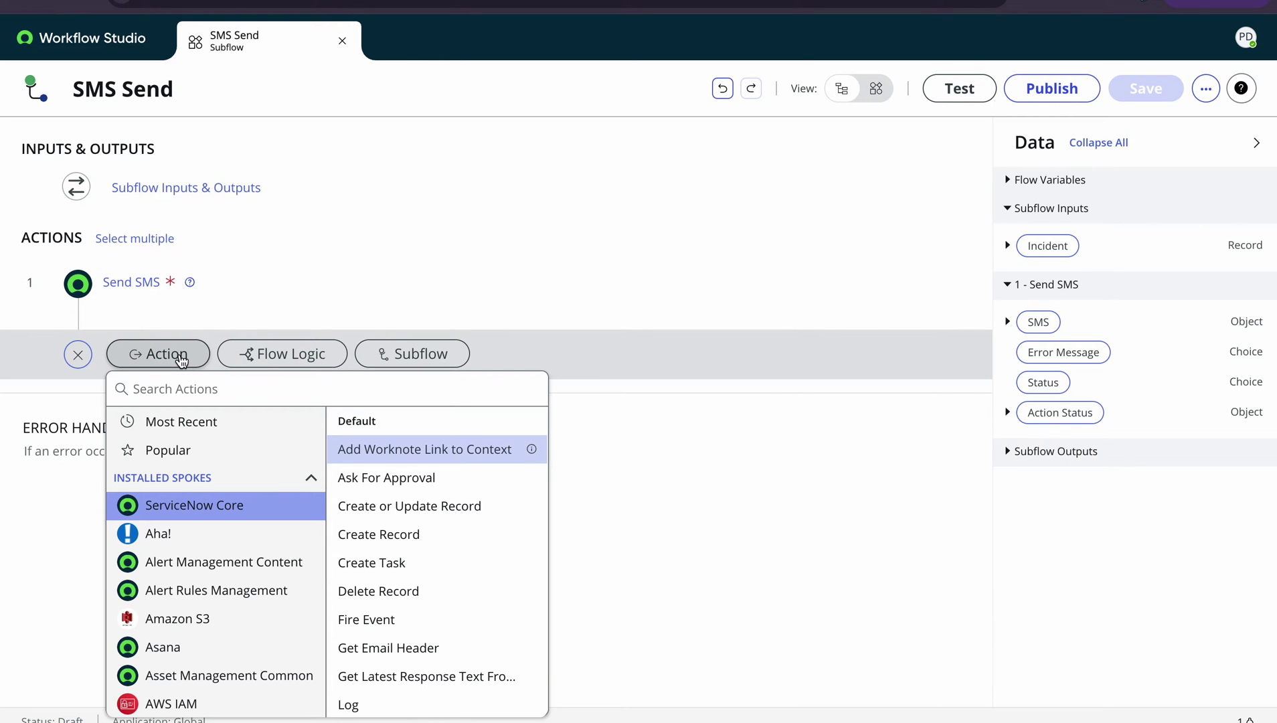
{"action": "left_click", "coordinate": [196, 389]}
{"action": "type", "text": "twilio"}
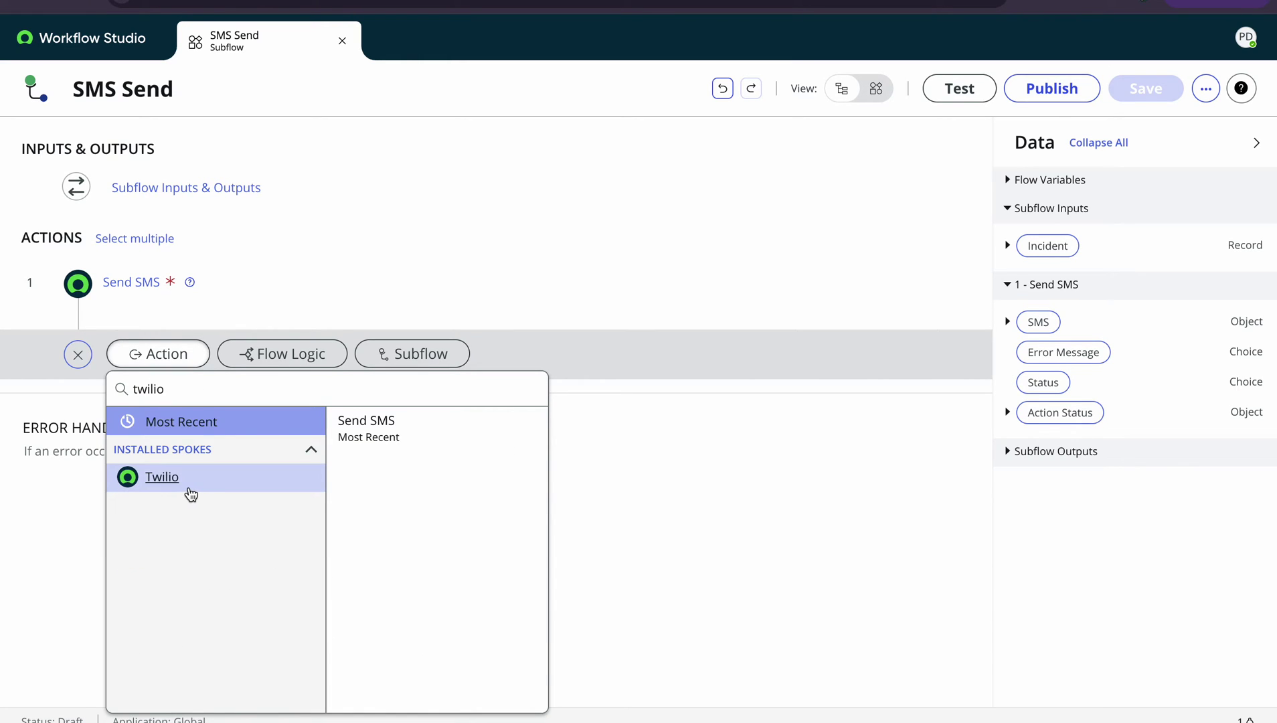
{"action": "left_click", "coordinate": [189, 489]}
{"action": "scroll", "coordinate": [456, 559], "scroll_direction": "down", "scroll_amount": 10}
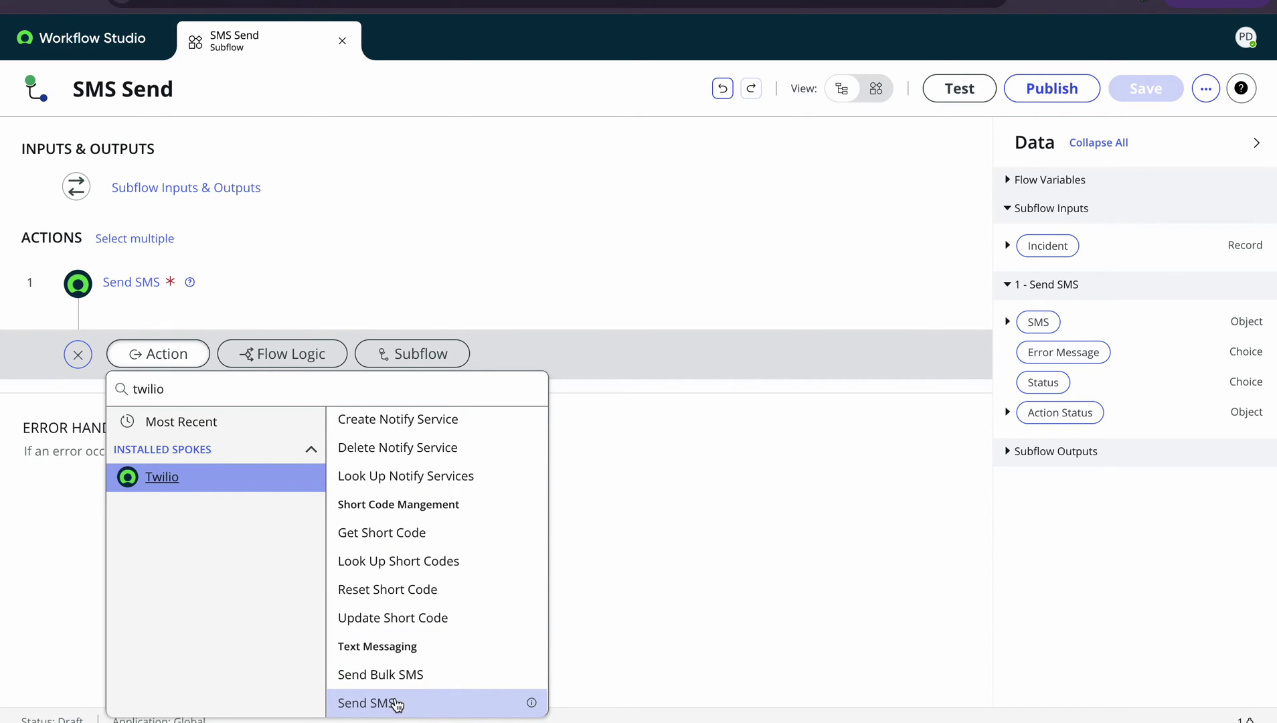
{"action": "scroll", "coordinate": [401, 535], "scroll_direction": "up", "scroll_amount": 5}
{"action": "scroll", "coordinate": [414, 626], "scroll_direction": "down", "scroll_amount": 5}
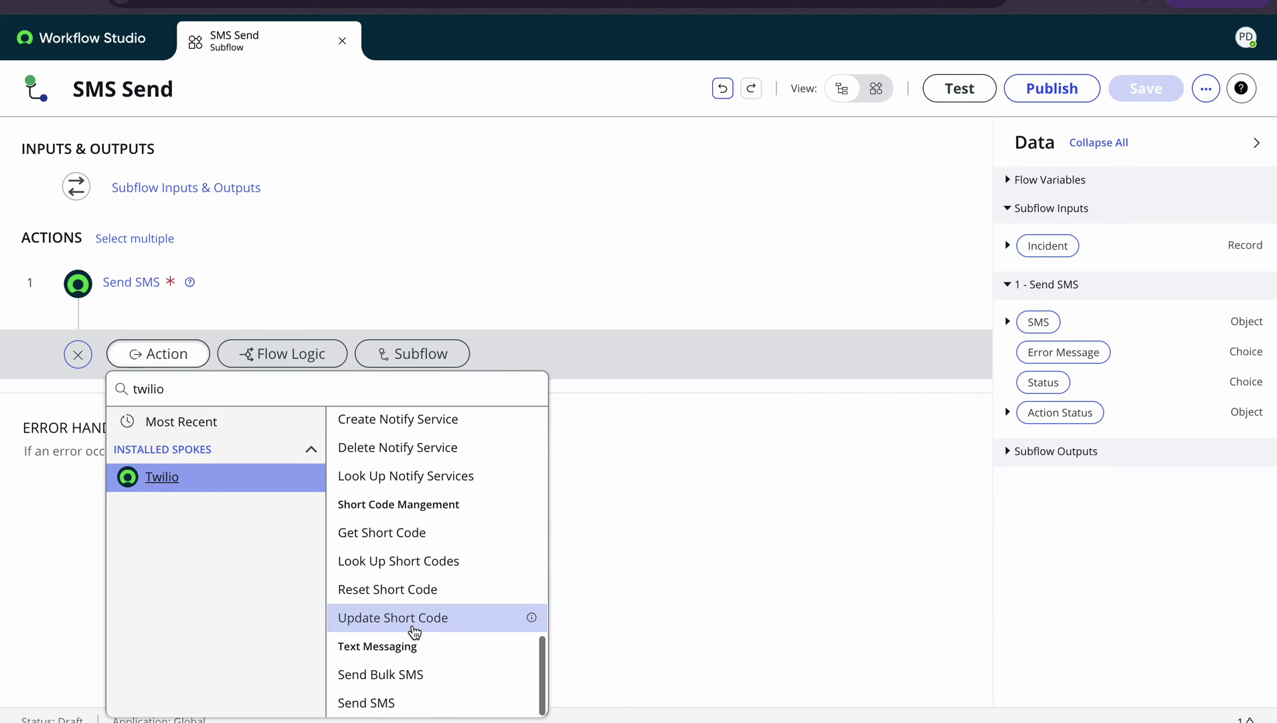
{"action": "scroll", "coordinate": [414, 632], "scroll_direction": "up", "scroll_amount": 10}
{"action": "scroll", "coordinate": [420, 634], "scroll_direction": "down", "scroll_amount": 1}
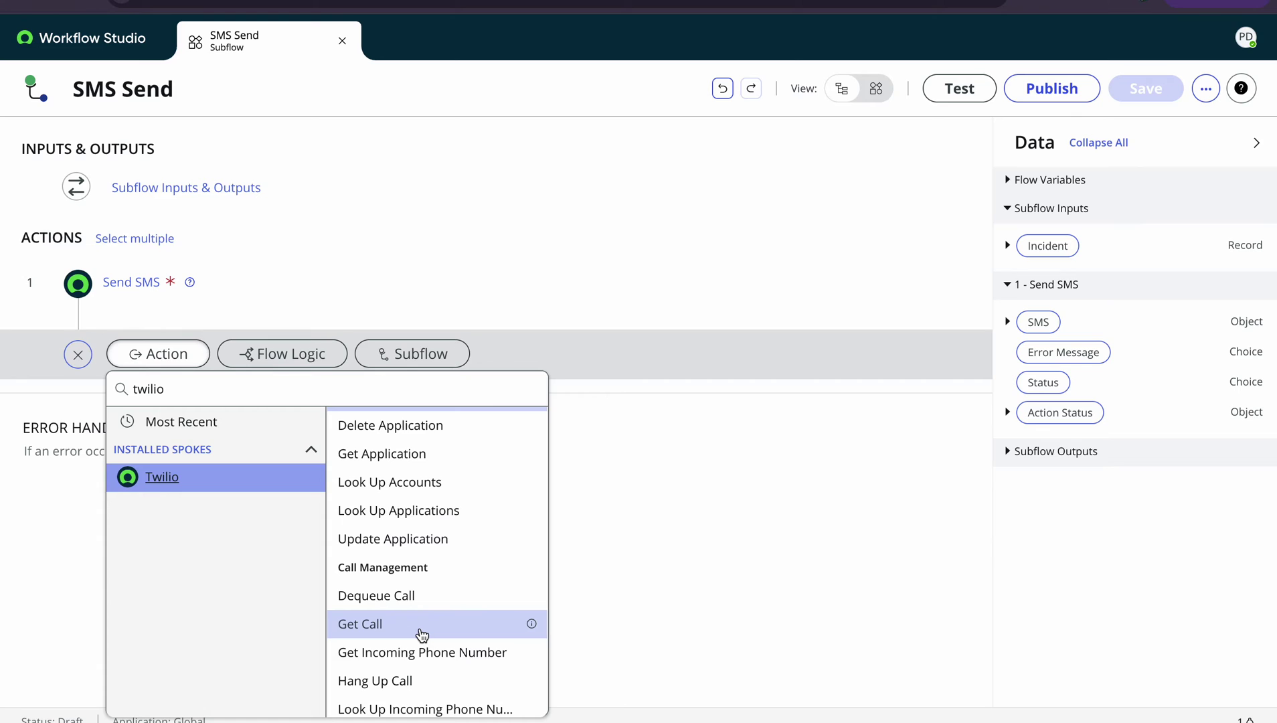
{"action": "scroll", "coordinate": [421, 635], "scroll_direction": "down", "scroll_amount": 9}
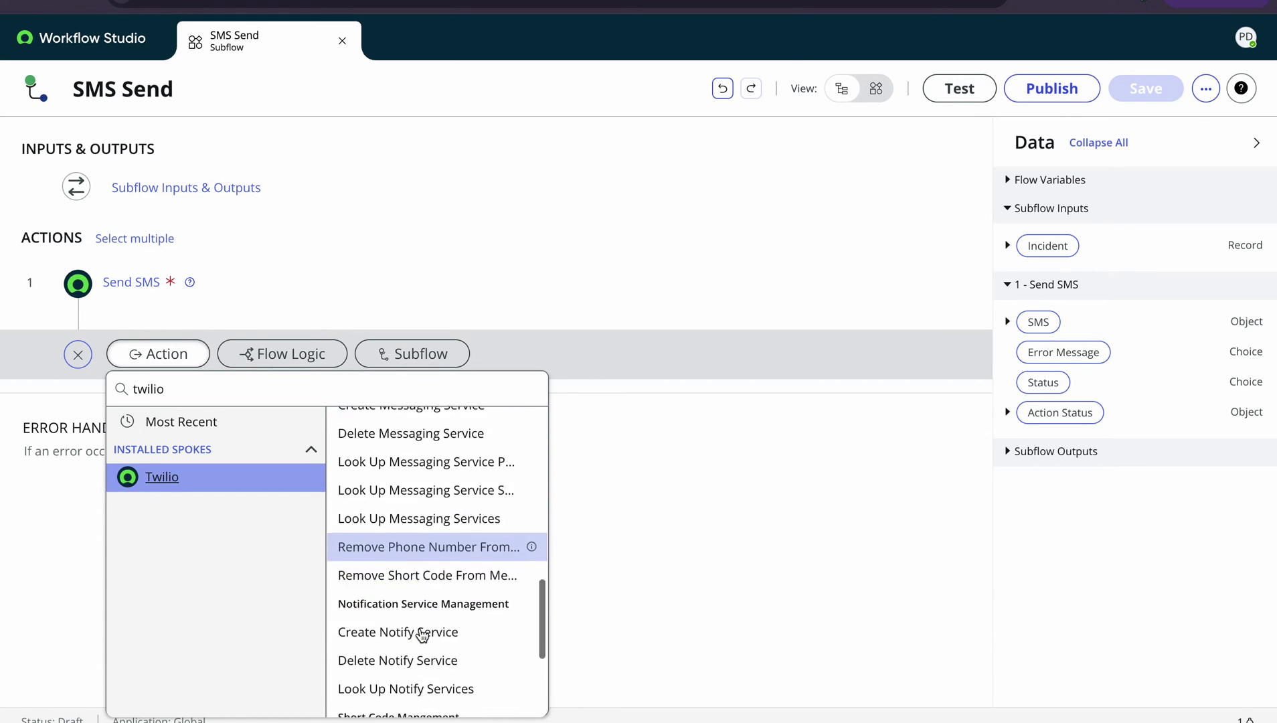
{"action": "scroll", "coordinate": [420, 634], "scroll_direction": "down", "scroll_amount": 7}
{"action": "scroll", "coordinate": [439, 574], "scroll_direction": "up", "scroll_amount": 1}
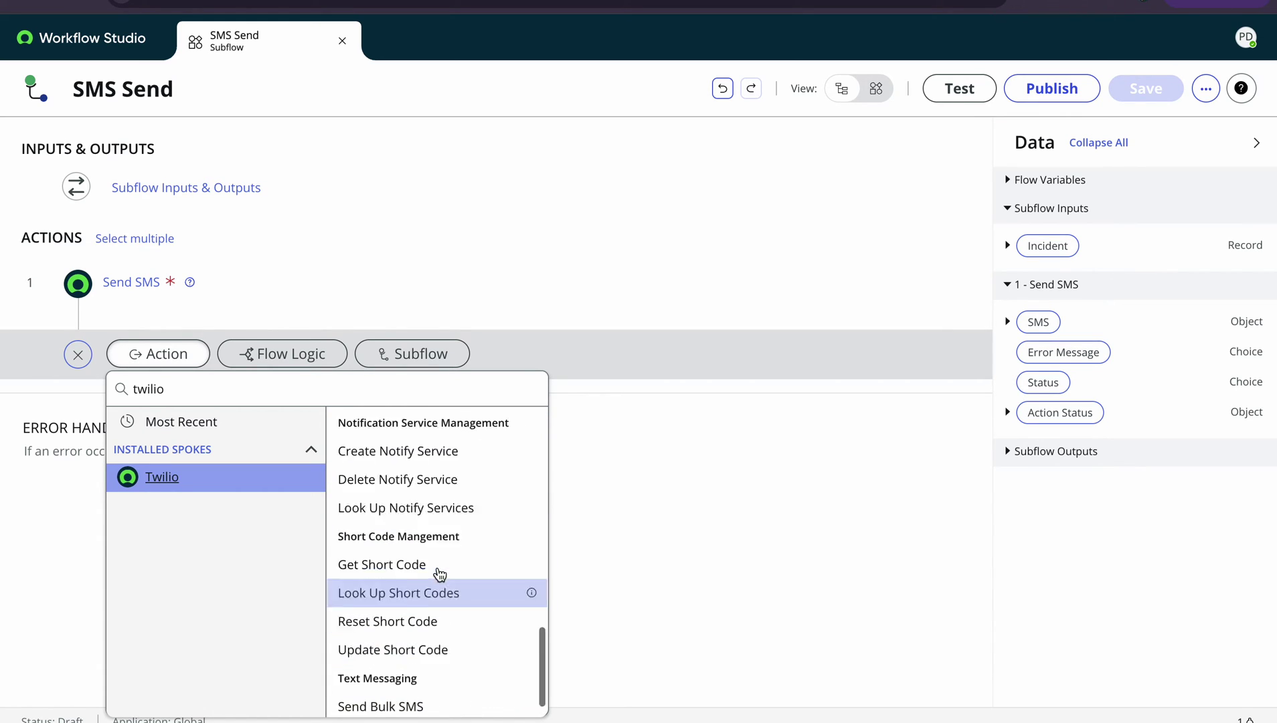
{"action": "scroll", "coordinate": [439, 574], "scroll_direction": "up", "scroll_amount": 10}
{"action": "scroll", "coordinate": [439, 575], "scroll_direction": "down", "scroll_amount": 11}
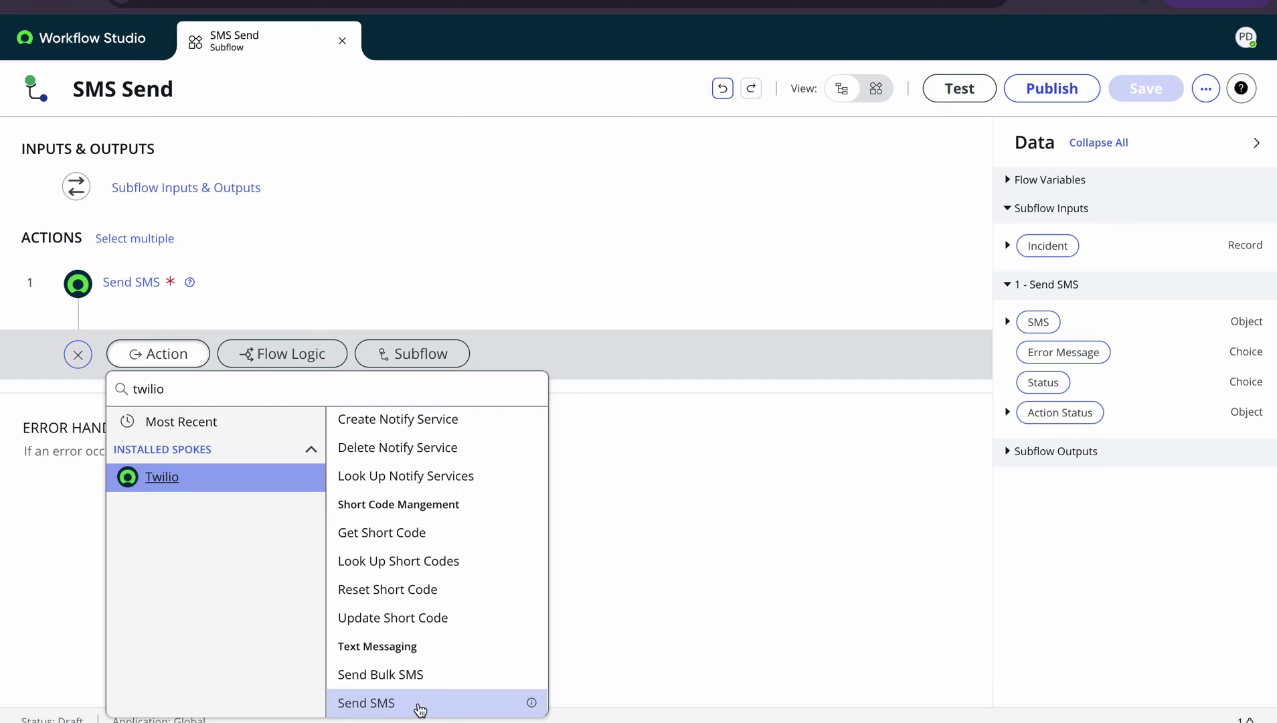
{"action": "left_click", "coordinate": [399, 694]}
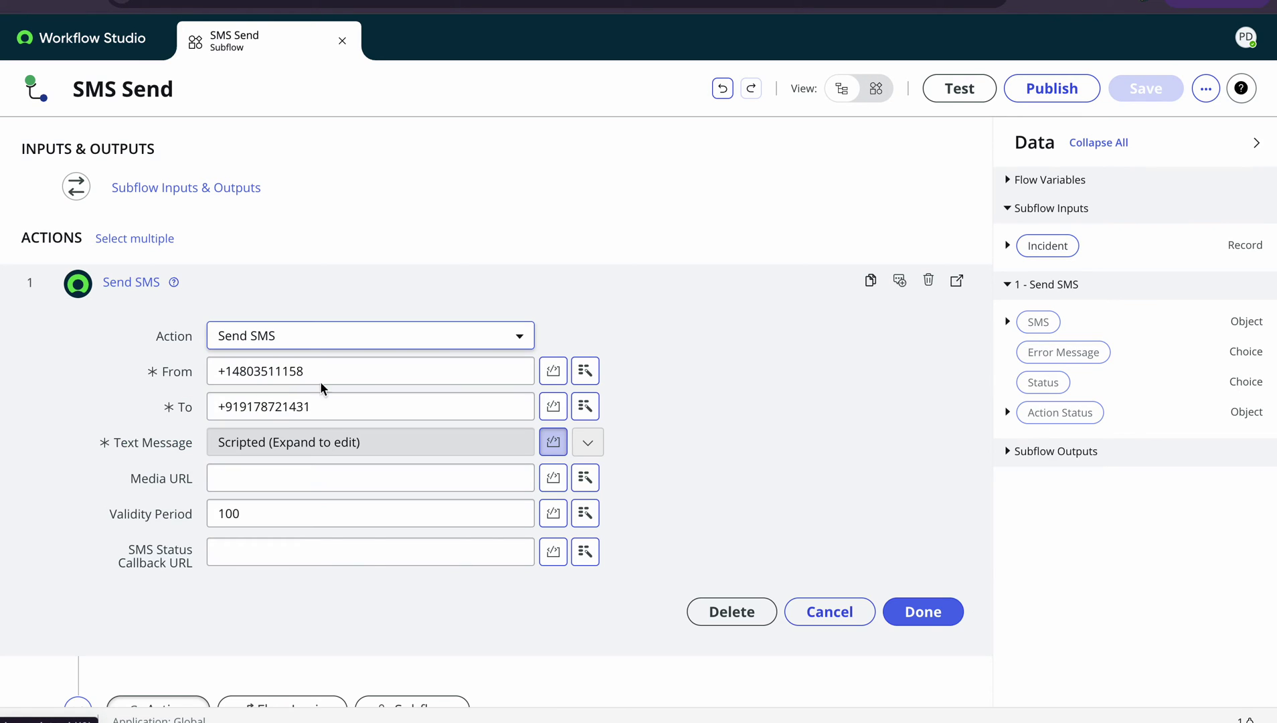
Step: Check the From number of the Send SMS action against the Twilio console and review the To number's country code
{"action": "triple_click", "coordinate": [269, 371]}
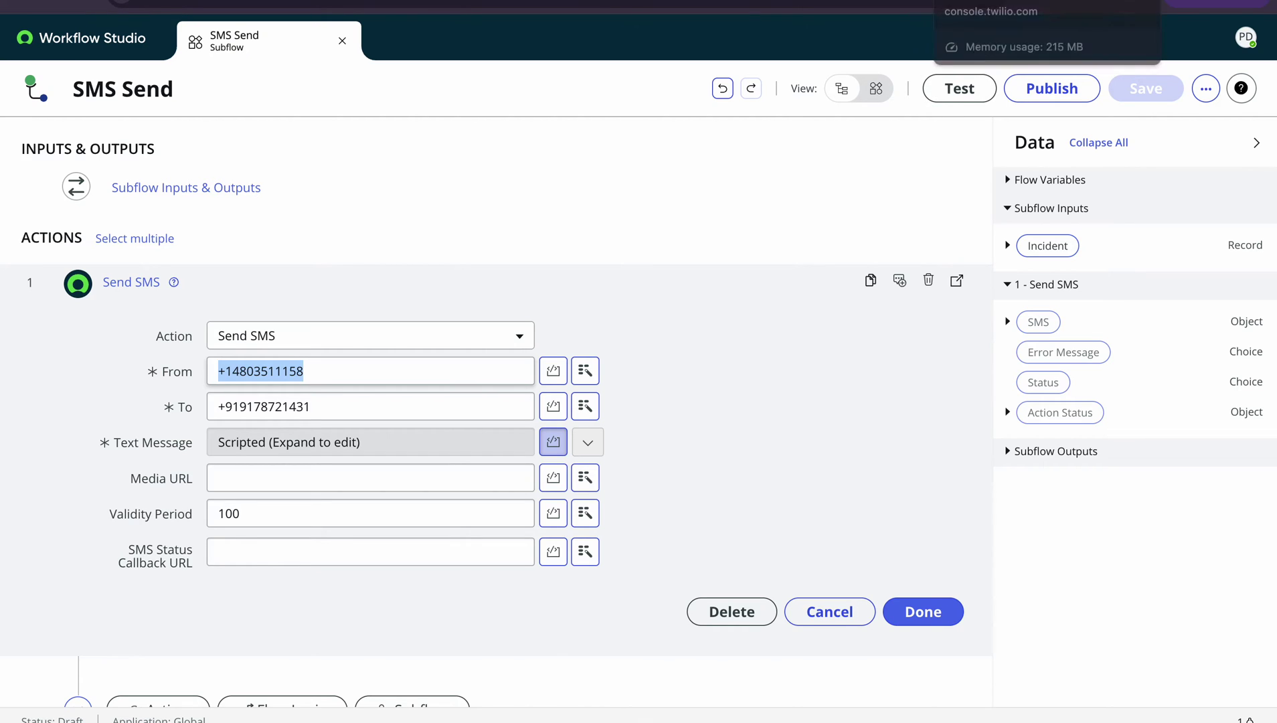
{"action": "left_click", "coordinate": [966, 8]}
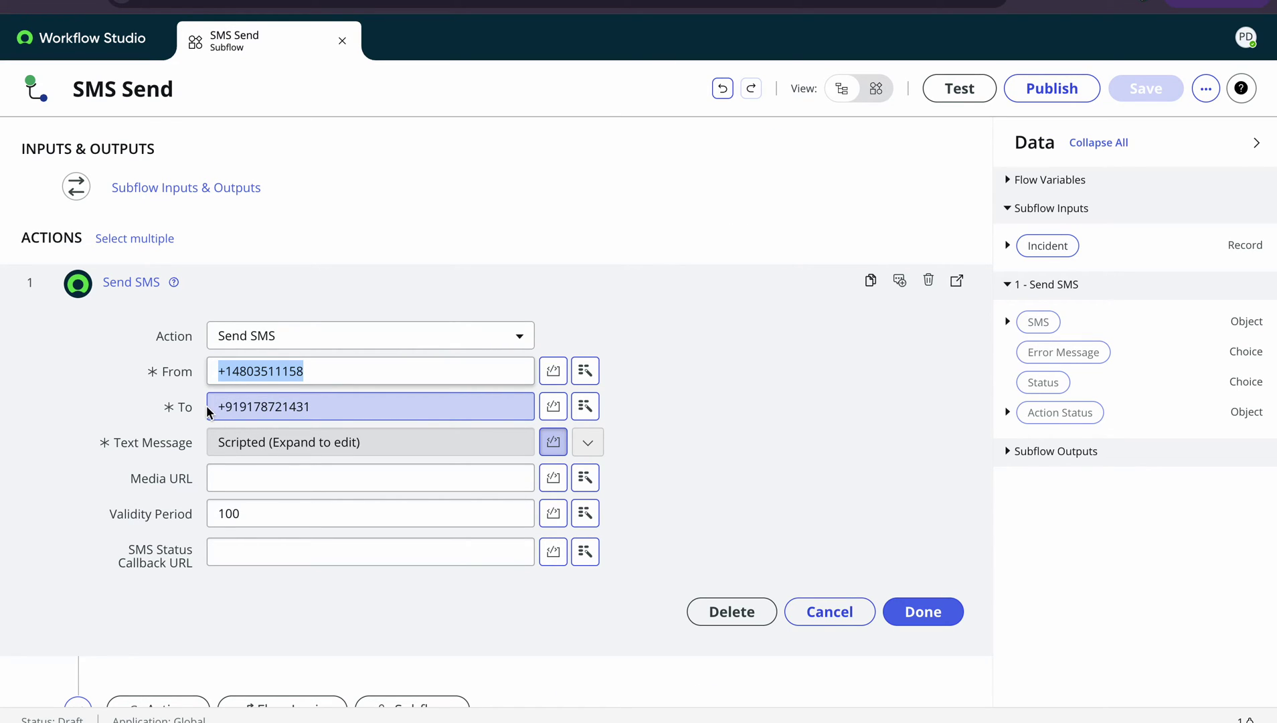
{"action": "left_click_drag", "start_coordinate": [239, 407], "coordinate": [220, 406]}
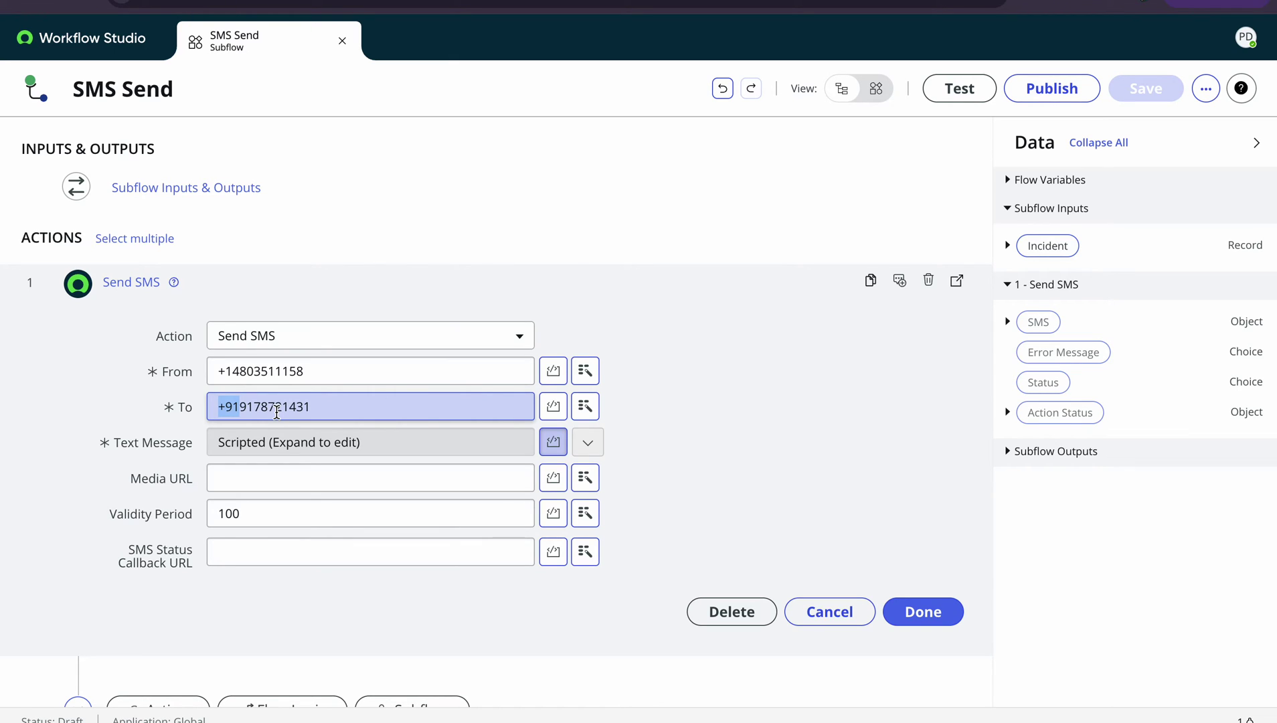
{"action": "left_click", "coordinate": [241, 407]}
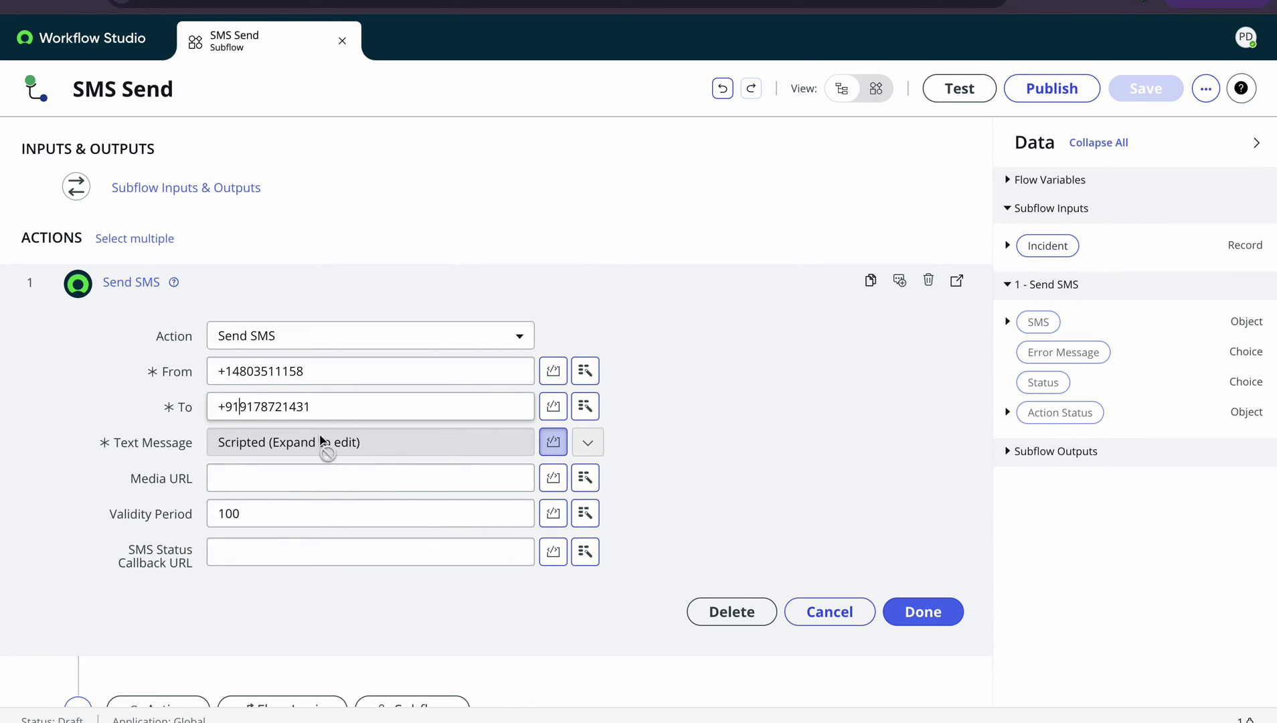
Step: Examine the Send SMS action's Text Message script and its use of incNumber, and close the action with Done
{"action": "left_click", "coordinate": [596, 439]}
{"action": "scroll", "coordinate": [544, 514], "scroll_direction": "down", "scroll_amount": 2}
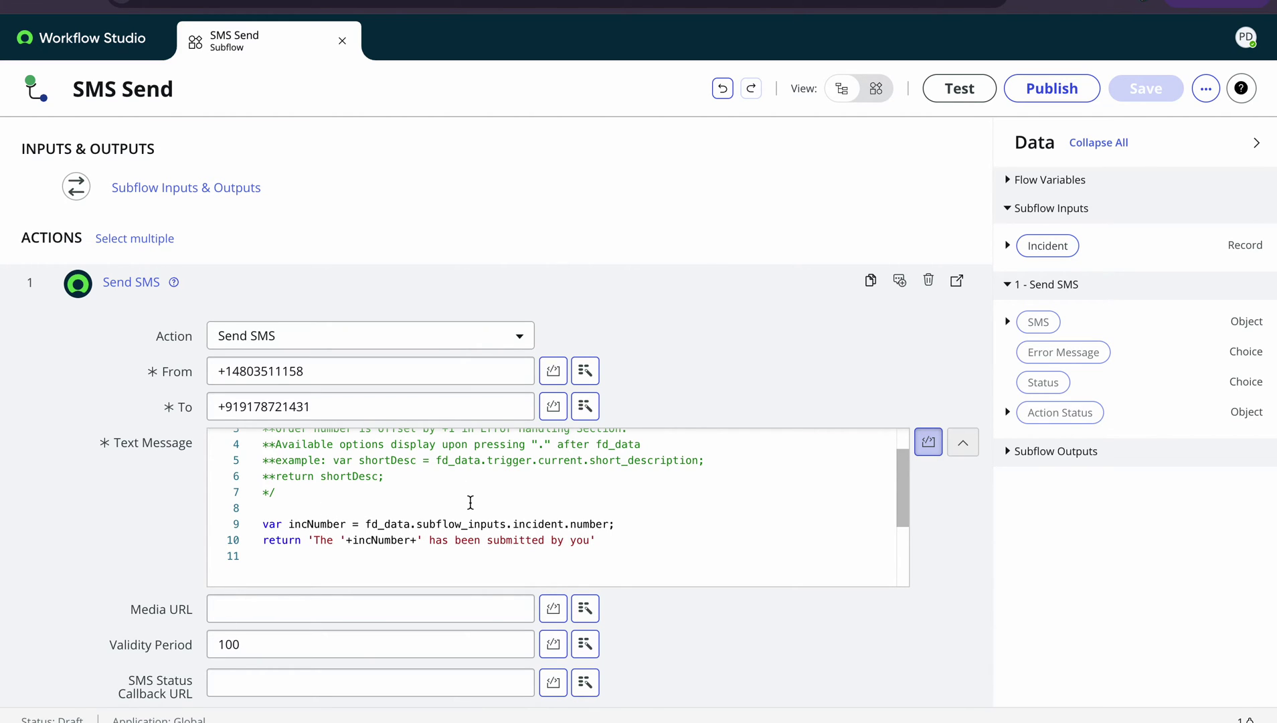
{"action": "double_click", "coordinate": [386, 541]}
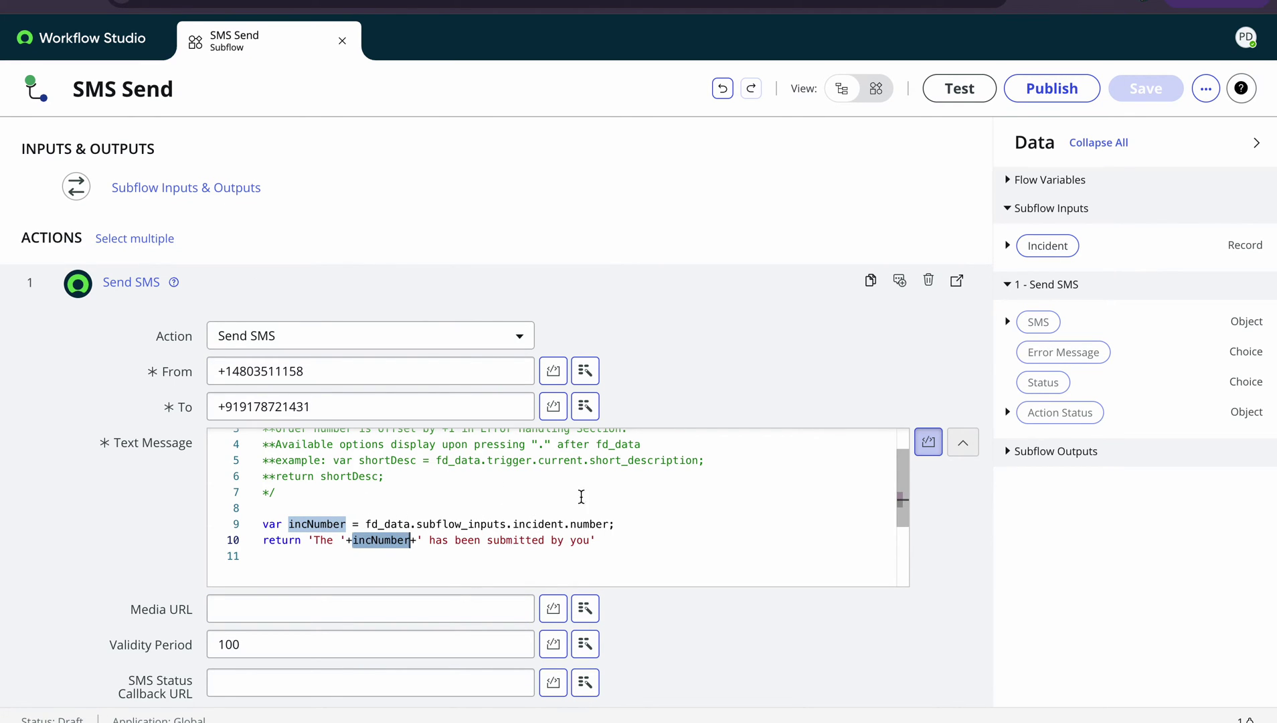
{"action": "left_click", "coordinate": [963, 441]}
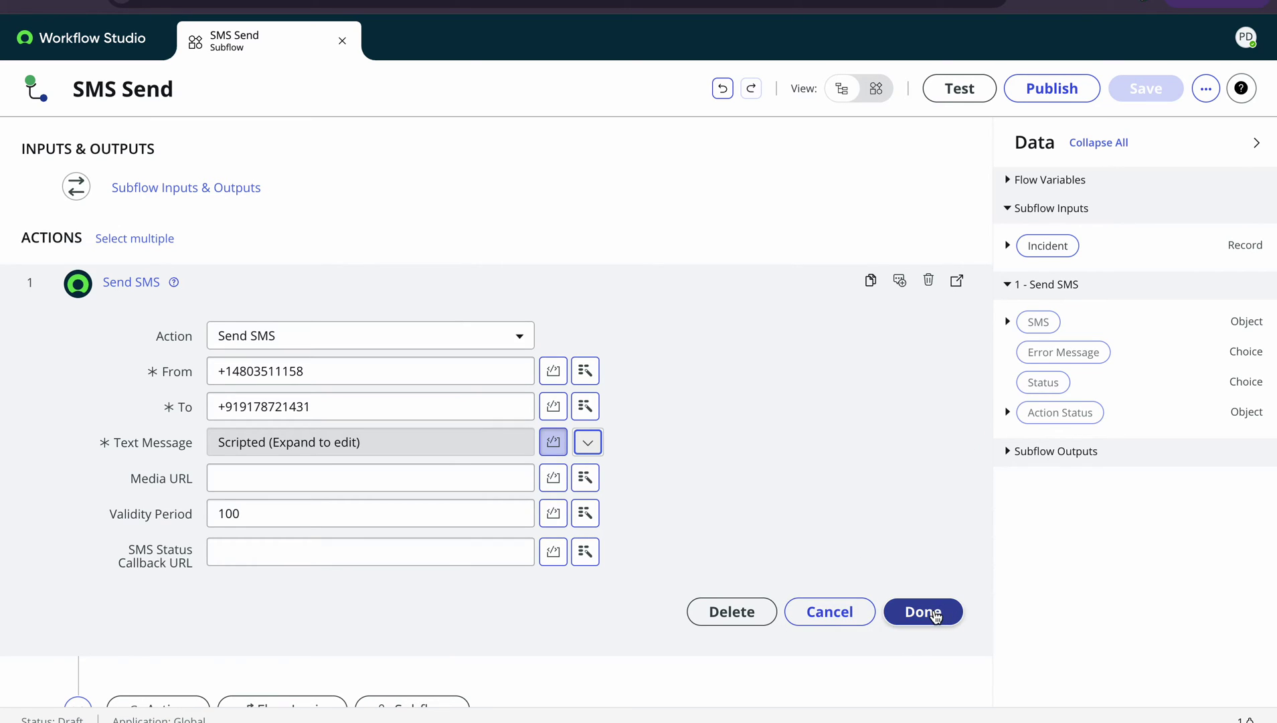
{"action": "left_click", "coordinate": [935, 614]}
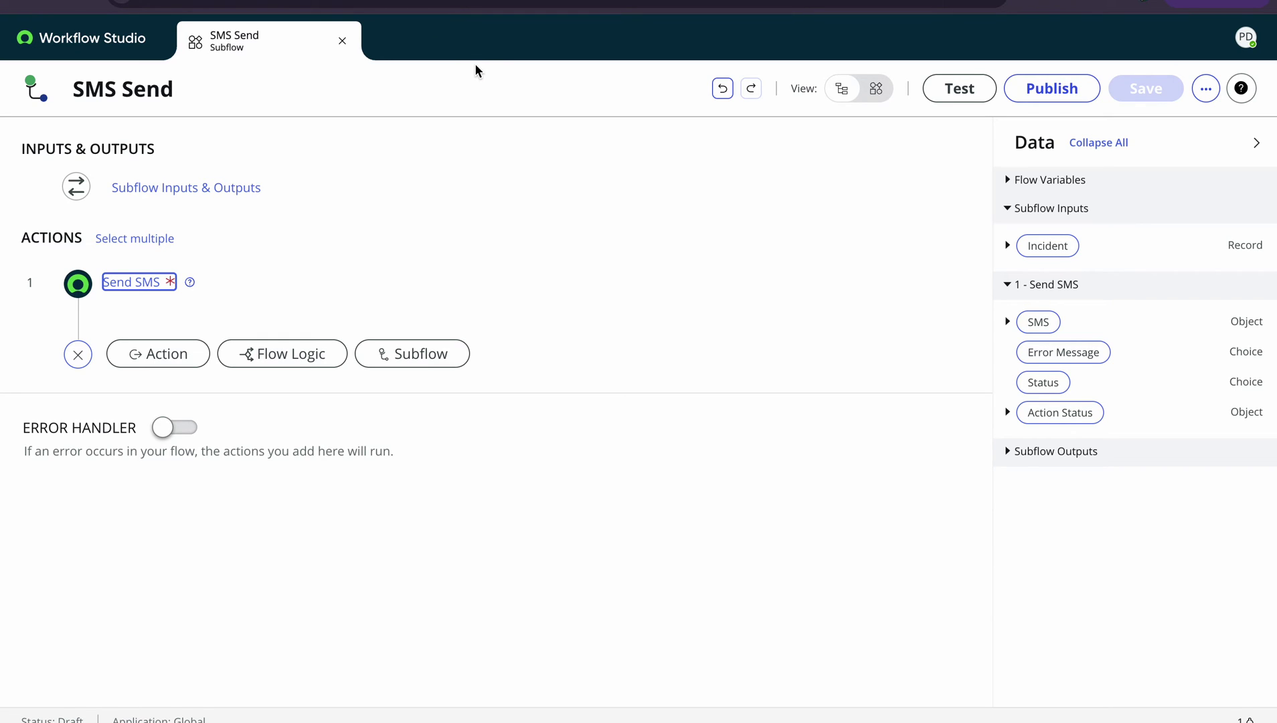
Step: Search the ServiceNow navigator for "connection &" and open the Twilio_Base record among the Connection & Credential Aliases
{"action": "key", "text": "ctrl+Tab"}
{"action": "key", "text": "ctrl+Tab"}
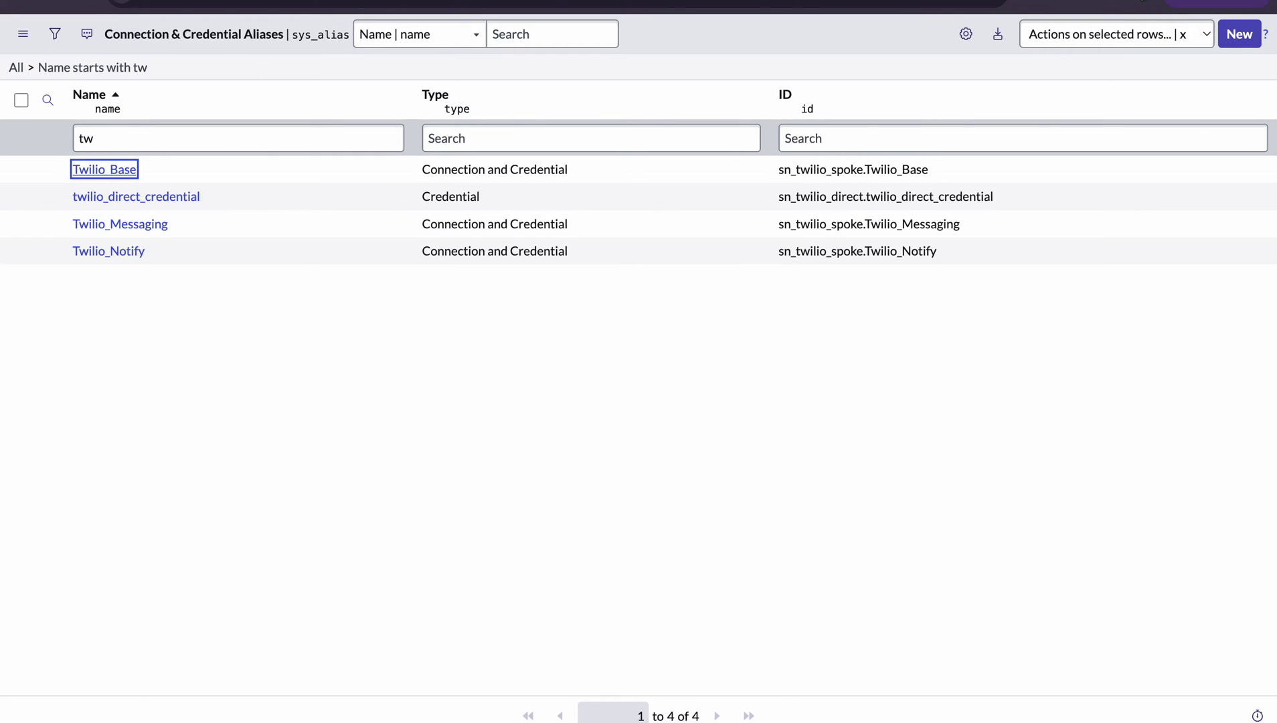
{"action": "left_click", "coordinate": [336, 7]}
{"action": "left_click", "coordinate": [107, 79]}
{"action": "type", "text": "connection &"}
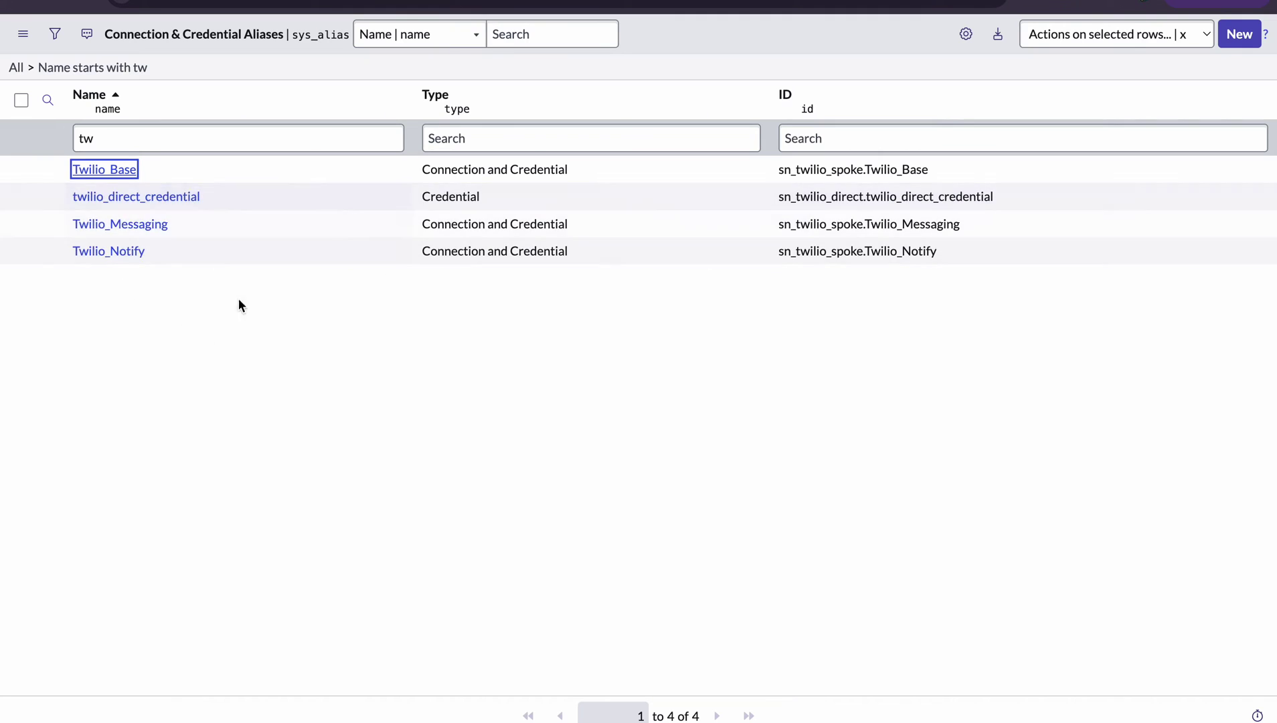
{"action": "left_click", "coordinate": [90, 131]}
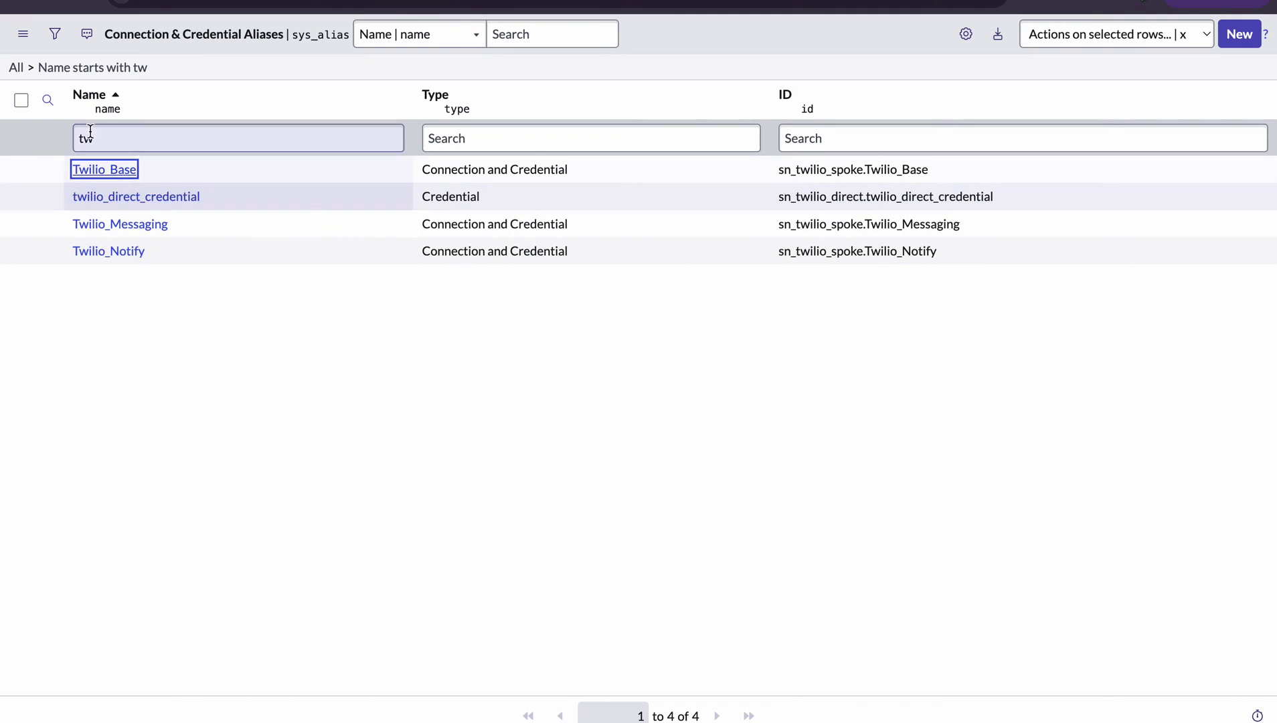
{"action": "left_click", "coordinate": [105, 169]}
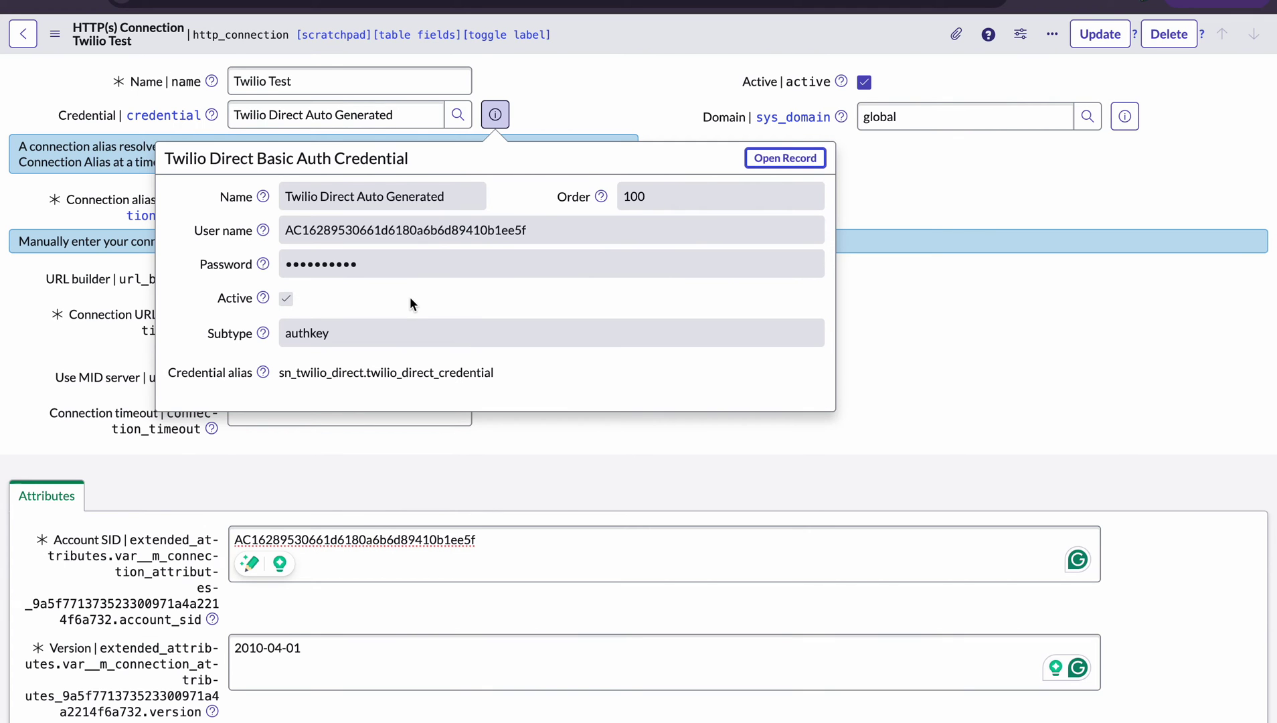
Step: Review the Twilio Test connection's Account SID, Version and Page Size attributes, comparing the Account SID with the Twilio console
{"action": "left_click", "coordinate": [607, 130]}
{"action": "scroll", "coordinate": [354, 581], "scroll_direction": "down", "scroll_amount": 3}
{"action": "scroll", "coordinate": [354, 581], "scroll_direction": "up", "scroll_amount": 3}
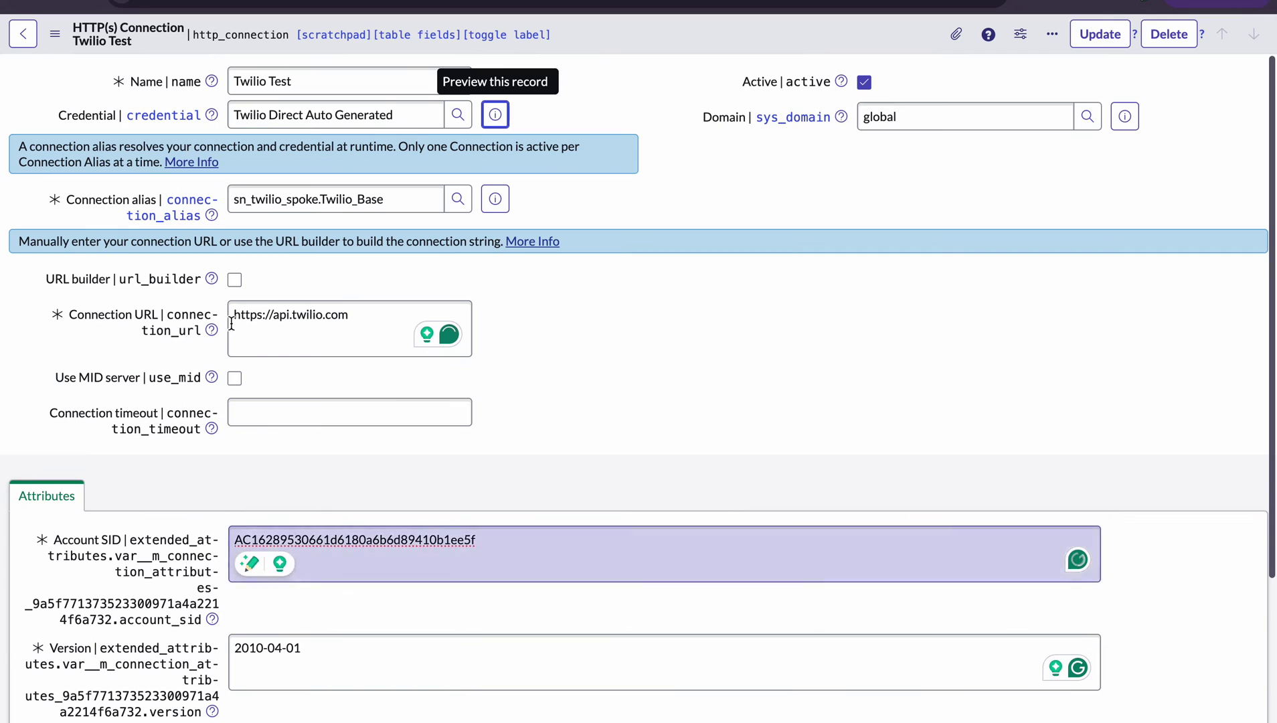
{"action": "scroll", "coordinate": [317, 448], "scroll_direction": "down", "scroll_amount": 3}
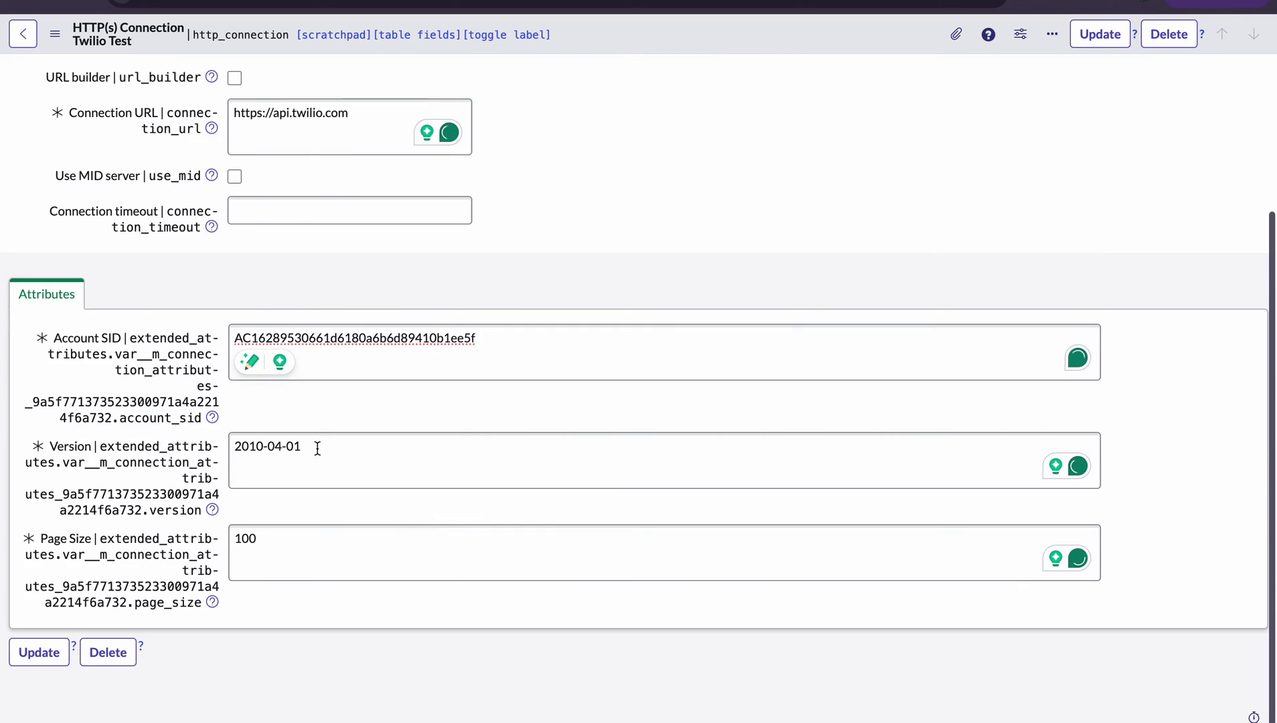
{"action": "left_click", "coordinate": [360, 341]}
{"action": "double_click", "coordinate": [360, 341]}
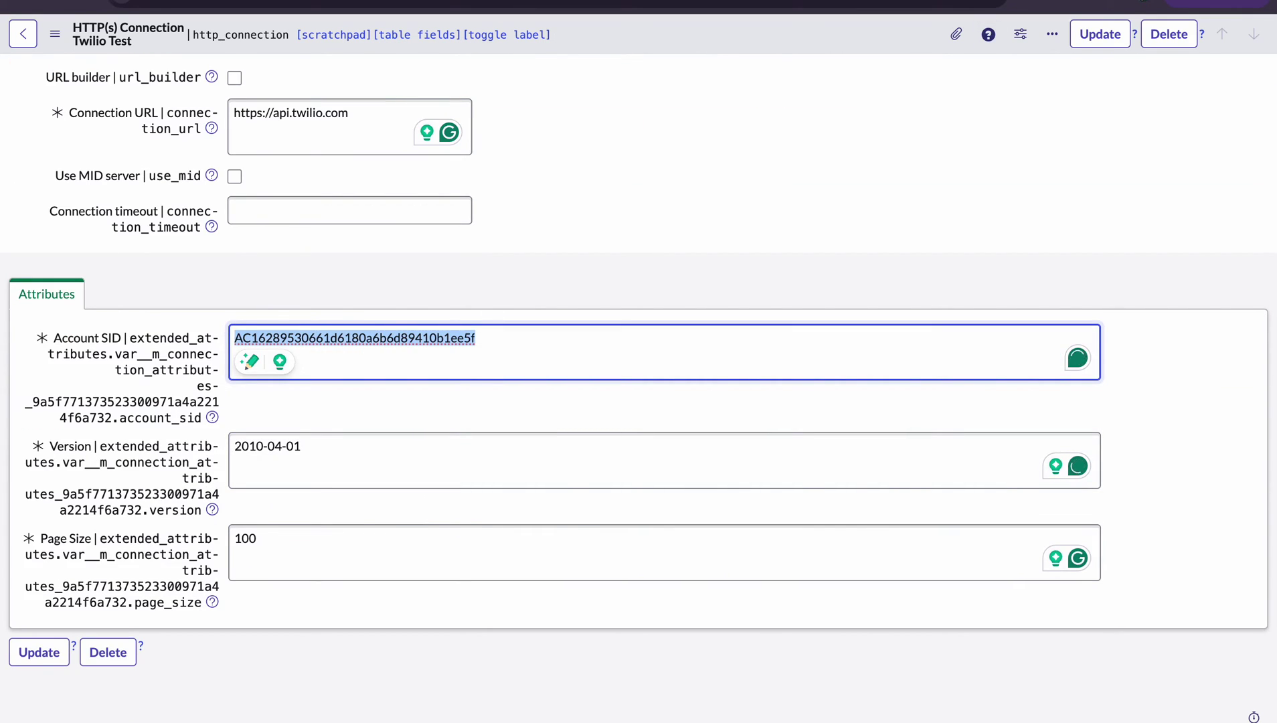
{"action": "key", "text": "ctrl+Tab"}
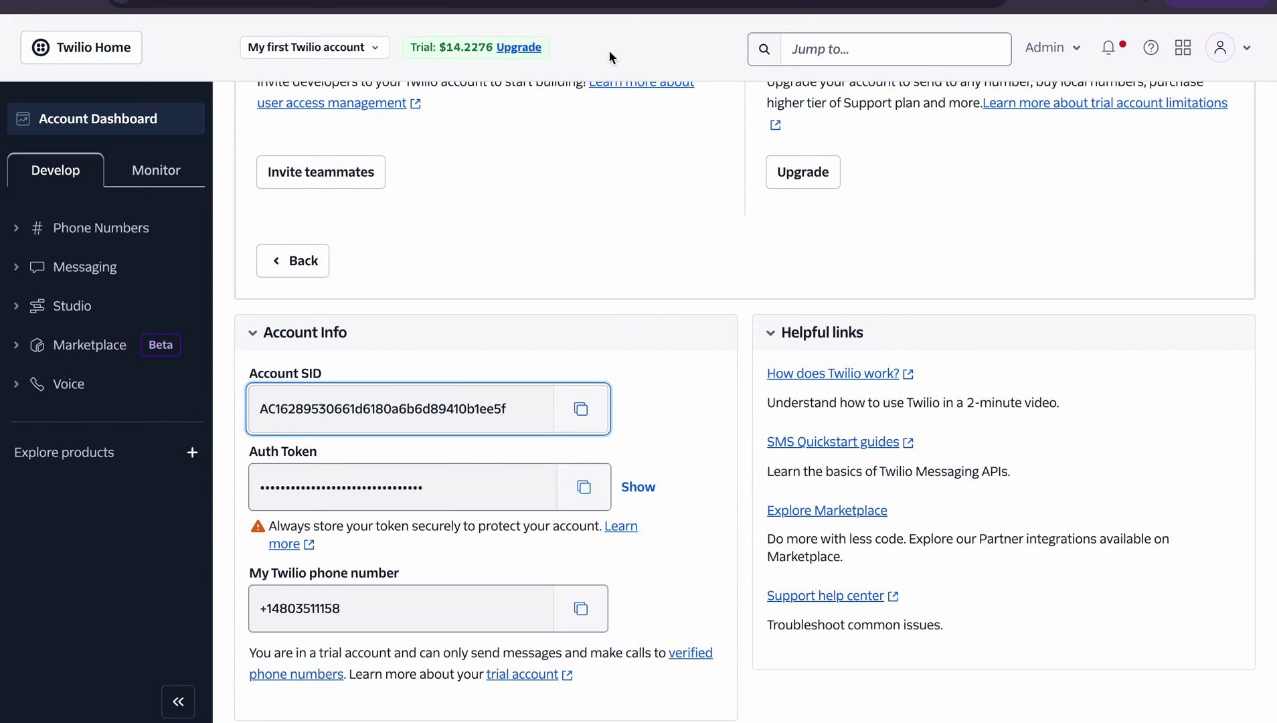
{"action": "key", "text": "ctrl+shift+Tab"}
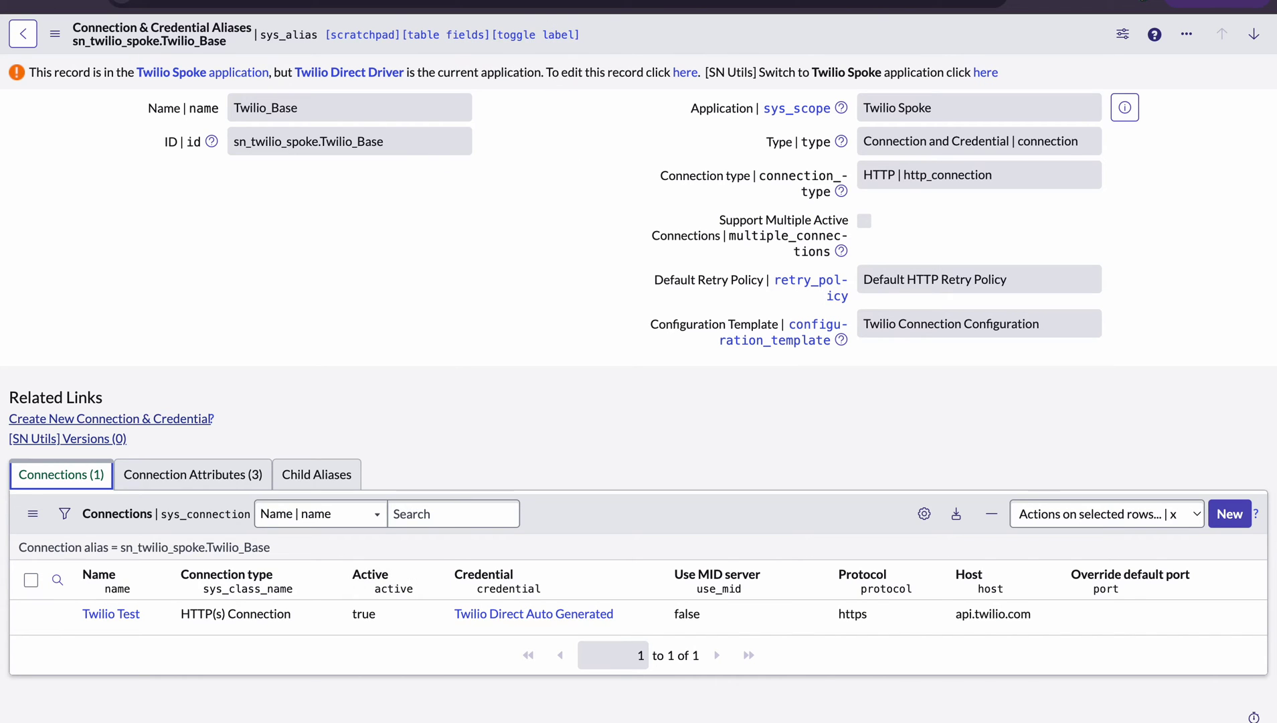
{"action": "key", "text": "ctrl+Tab"}
{"action": "double_click", "coordinate": [271, 545]}
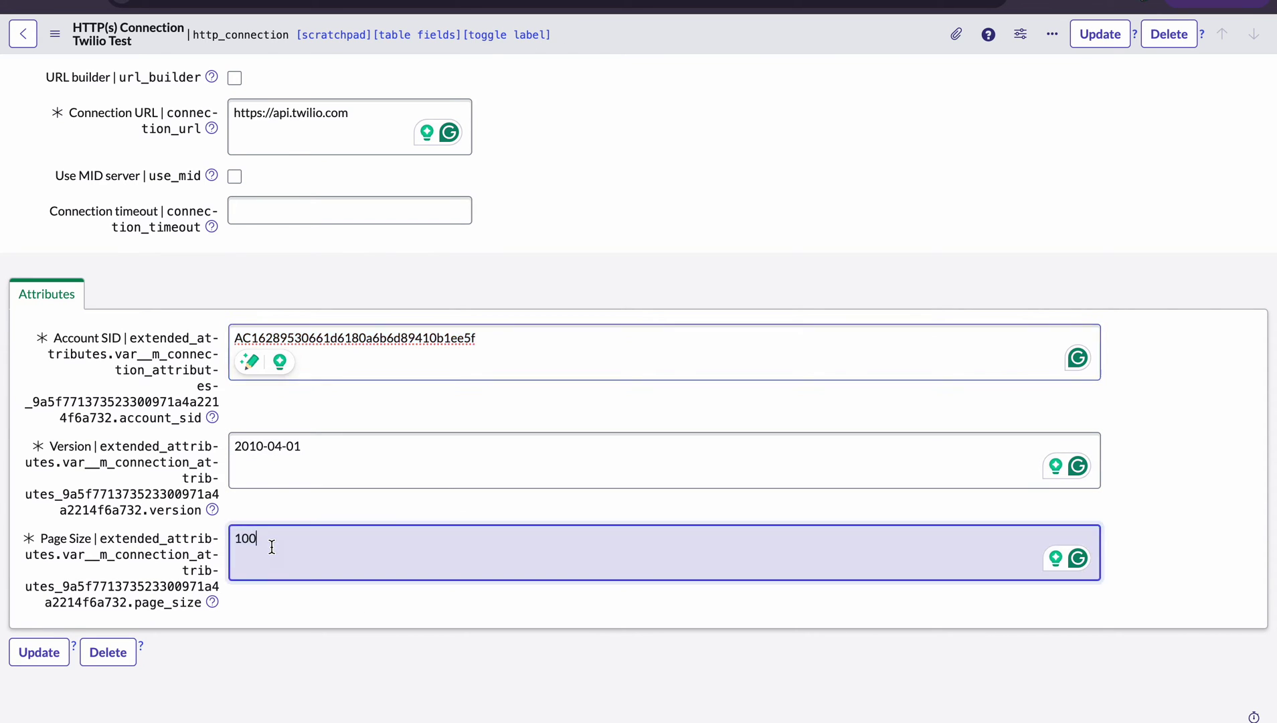
Step: Check the Connection URL and the Credential reference of the Twilio Test connection
{"action": "scroll", "coordinate": [309, 469], "scroll_direction": "up", "scroll_amount": 3}
{"action": "left_click", "coordinate": [357, 335]}
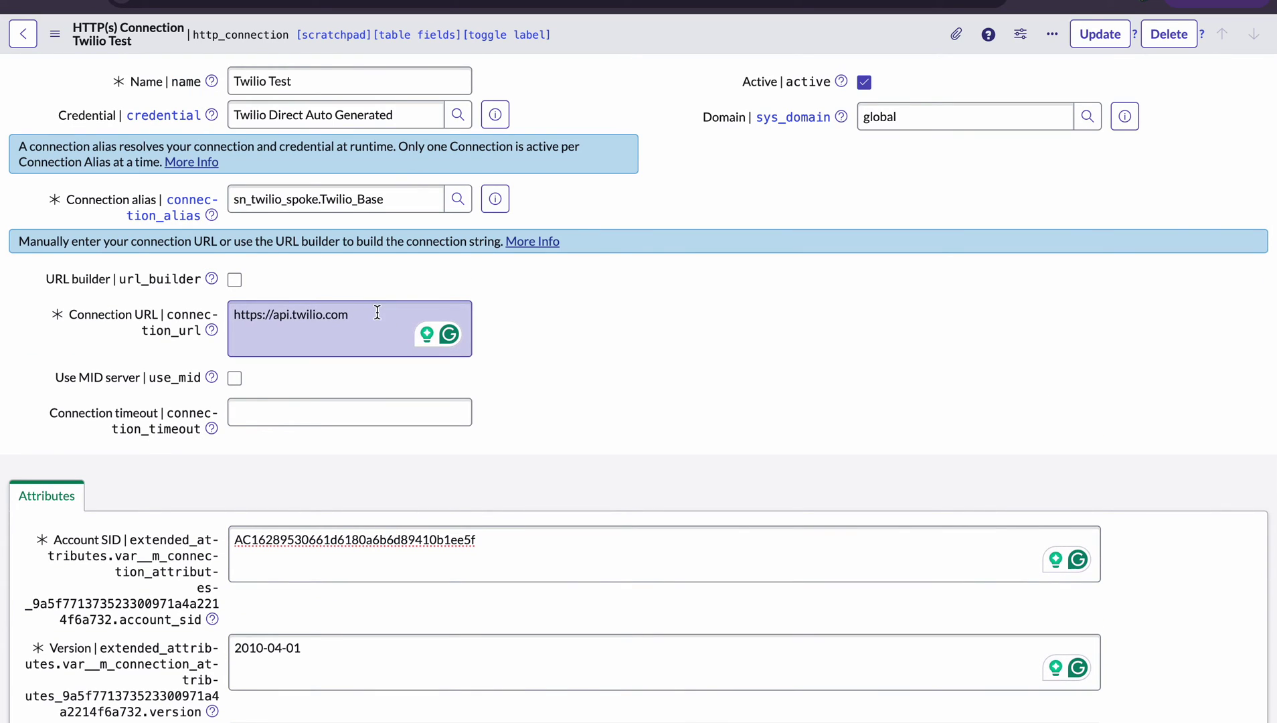
{"action": "triple_click", "coordinate": [376, 312]}
{"action": "left_click", "coordinate": [613, 282]}
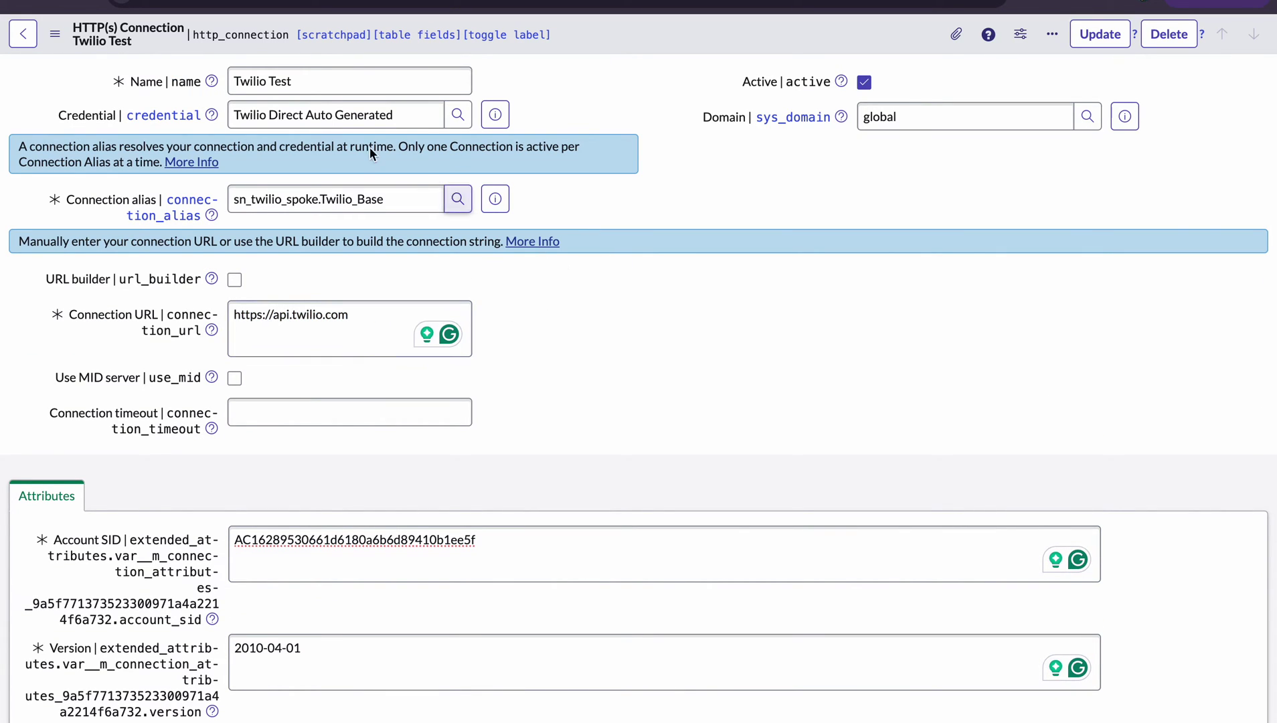
{"action": "triple_click", "coordinate": [371, 117]}
{"action": "triple_click", "coordinate": [397, 105]}
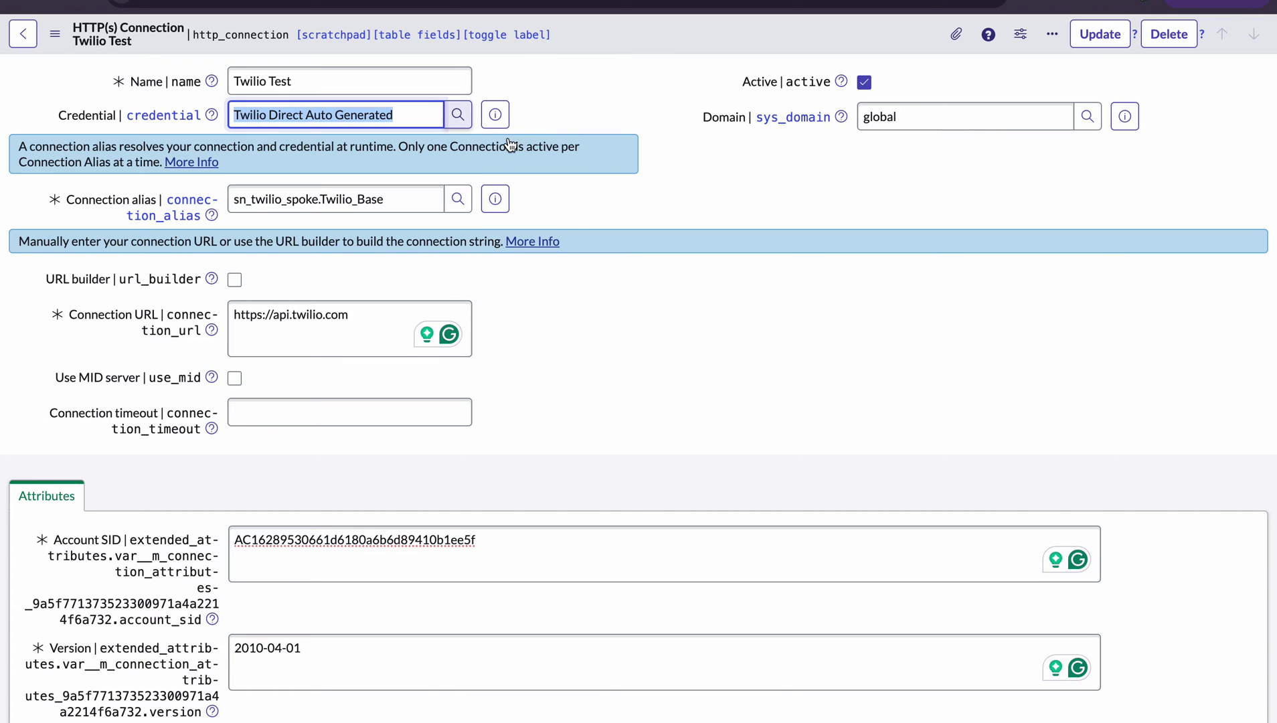
Step: Open the Twilio Direct Auto Generated credential and compare its user name and password fields with the Twilio console's Account SID and Auth Token
{"action": "left_click", "coordinate": [462, 119]}
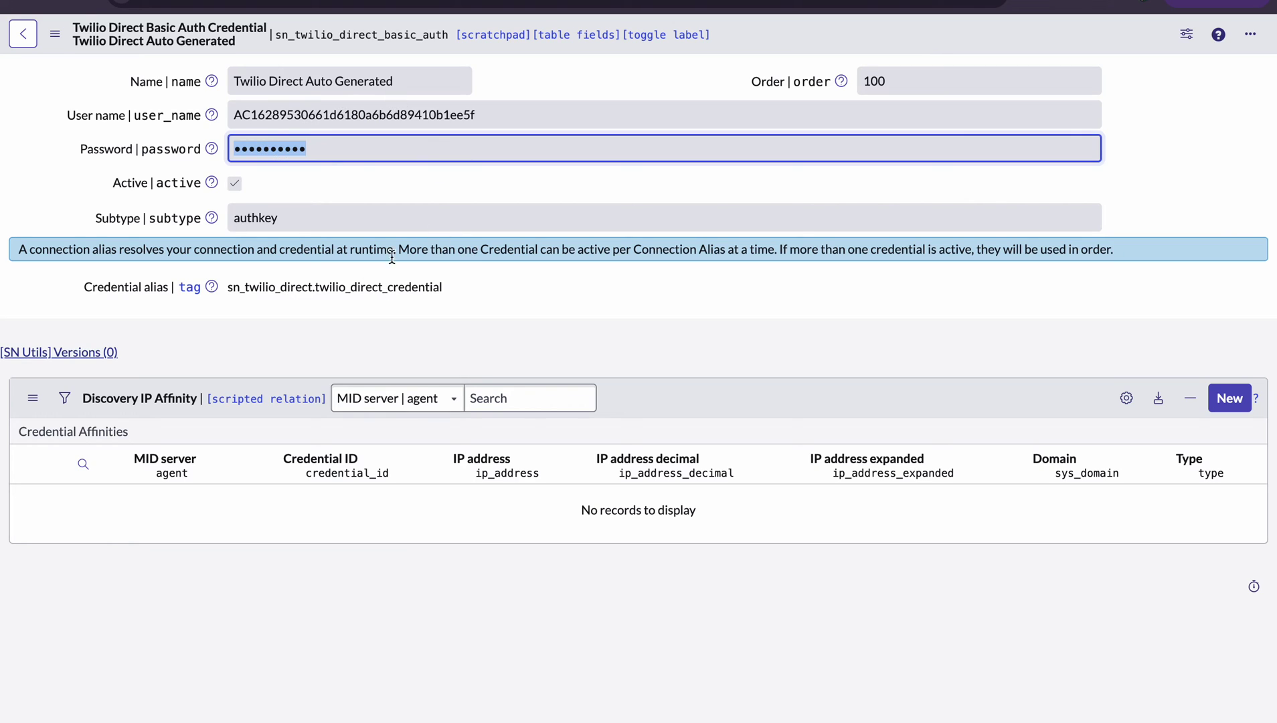
{"action": "double_click", "coordinate": [309, 121]}
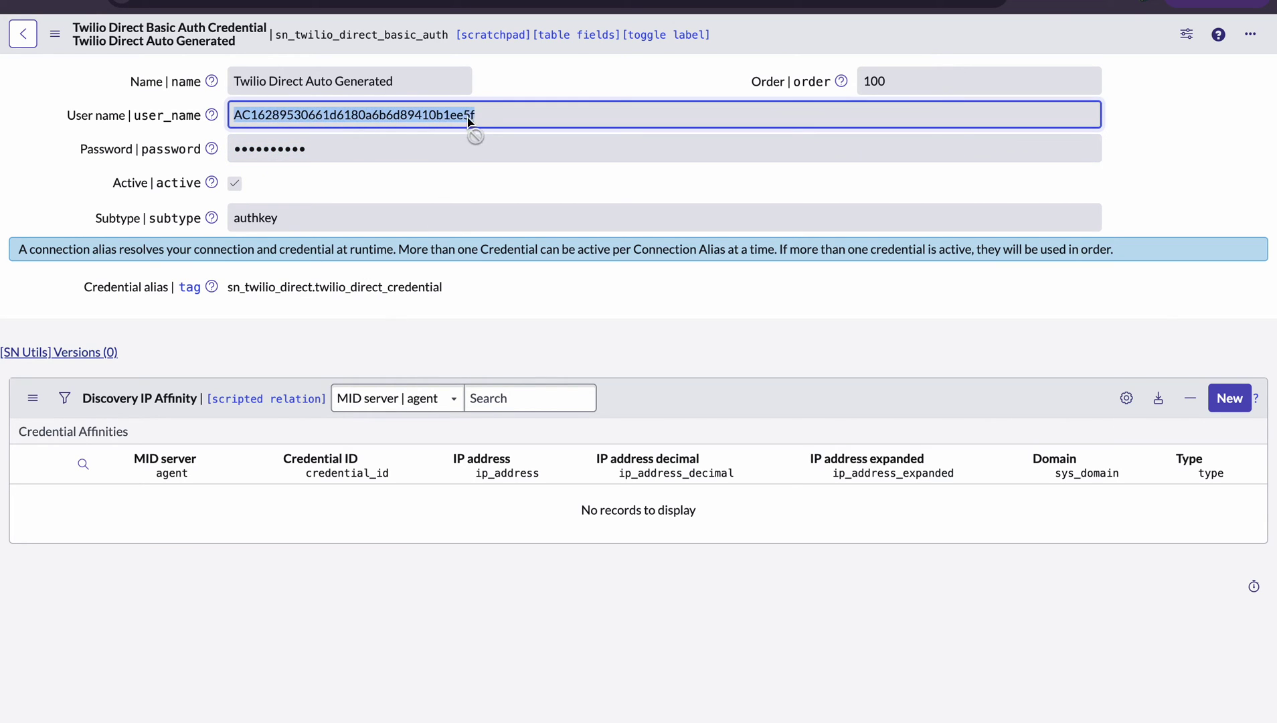
{"action": "left_click", "coordinate": [210, 5]}
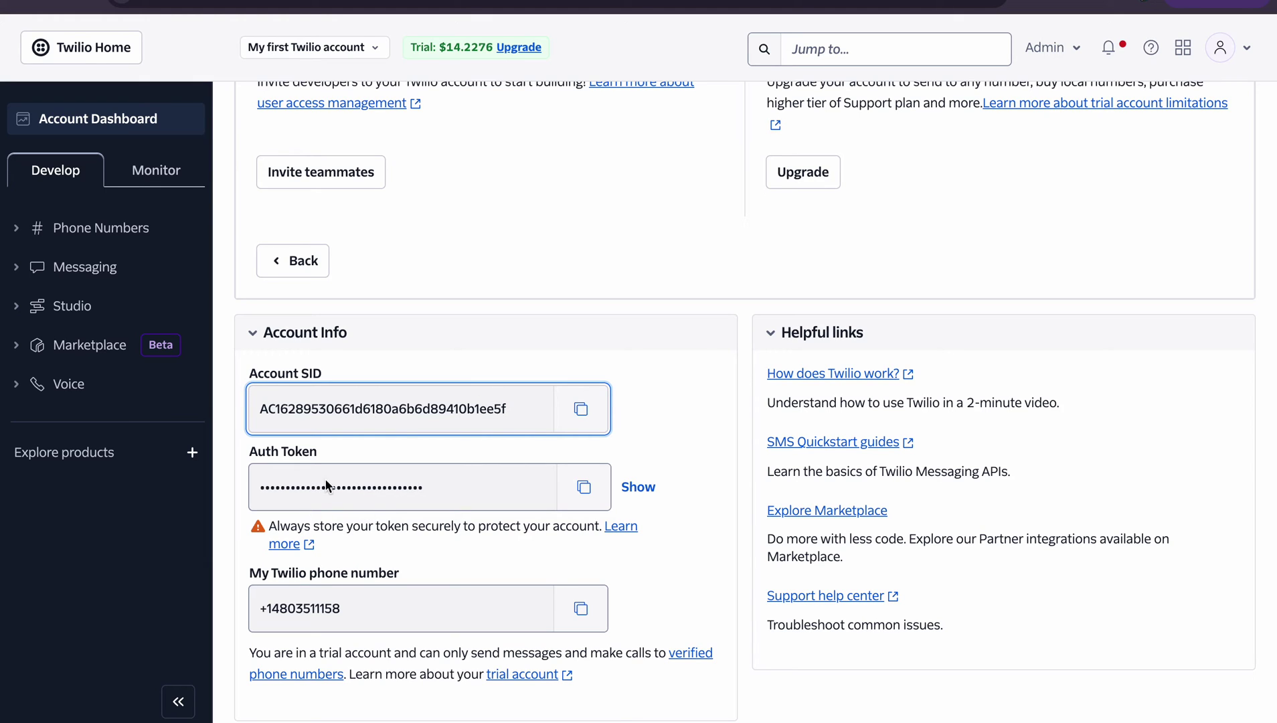
{"action": "left_click", "coordinate": [211, 6]}
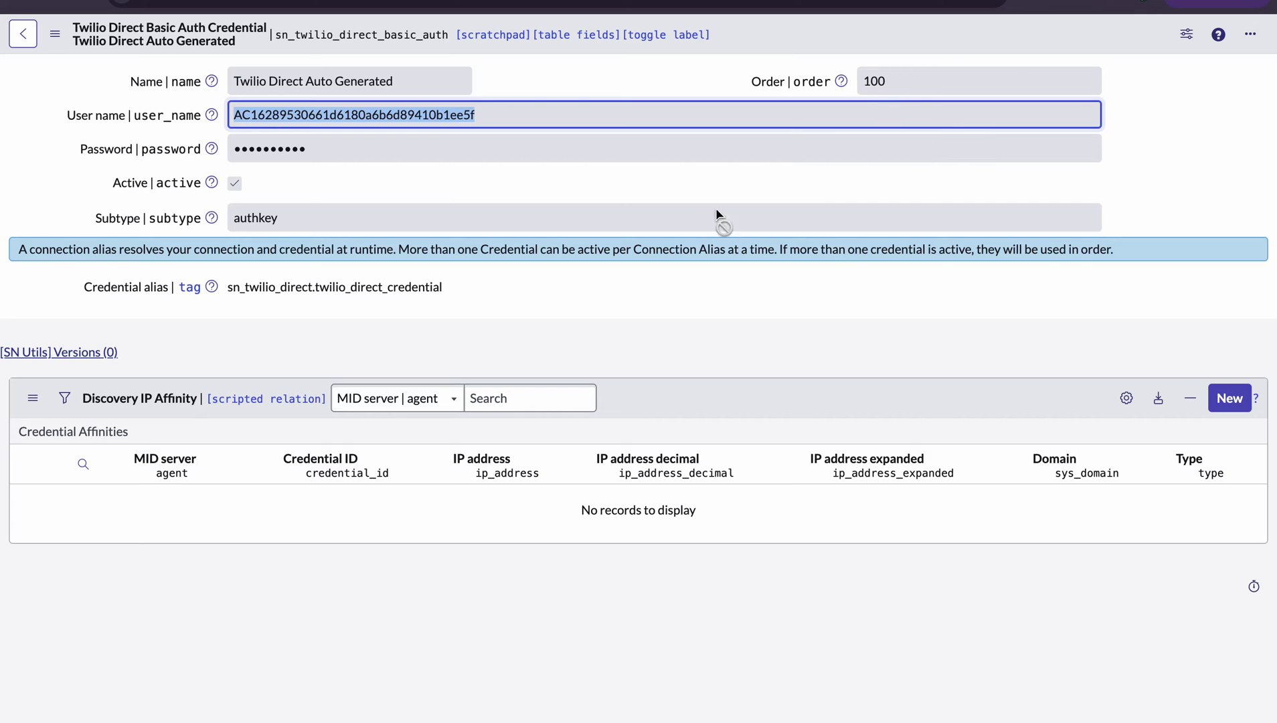
Step: Go back to the Twilio Test connection, glance over its attributes, and return to the Twilio_Base alias record
{"action": "key", "text": "alt+Left"}
{"action": "scroll", "coordinate": [614, 335], "scroll_direction": "down", "scroll_amount": 3}
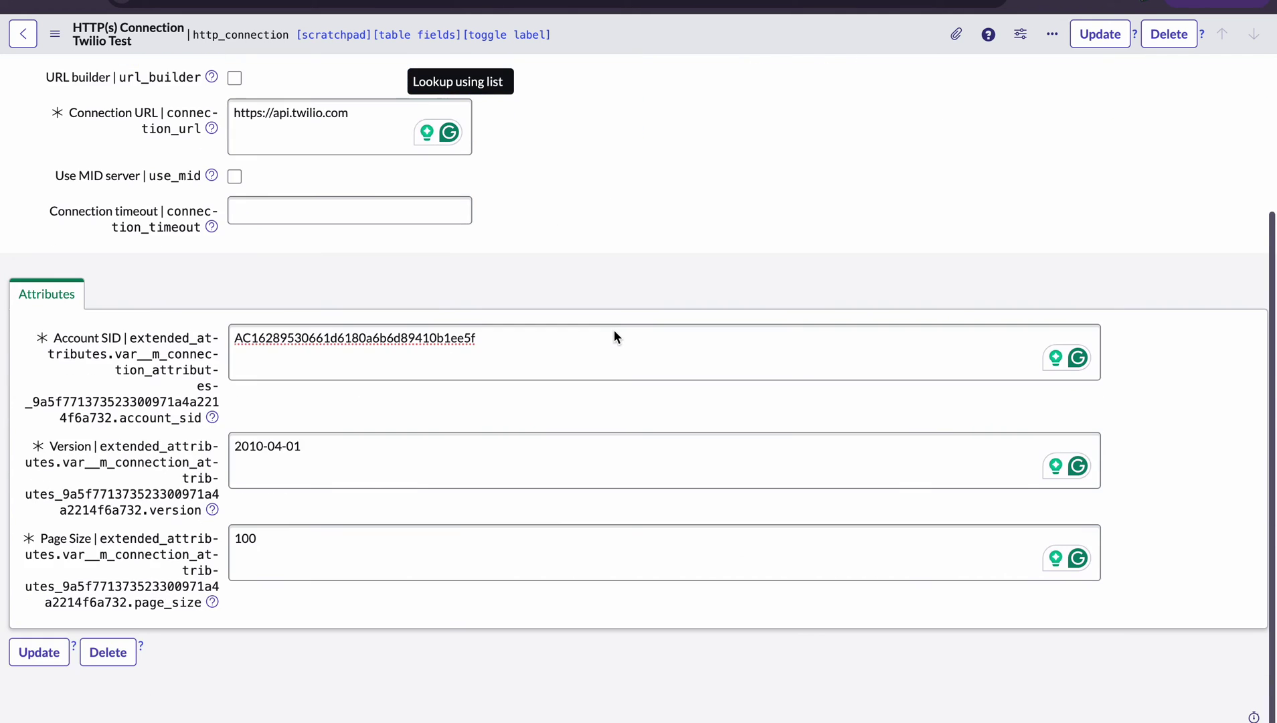
{"action": "scroll", "coordinate": [614, 329], "scroll_direction": "up", "scroll_amount": 3}
{"action": "key", "text": "alt+Left"}
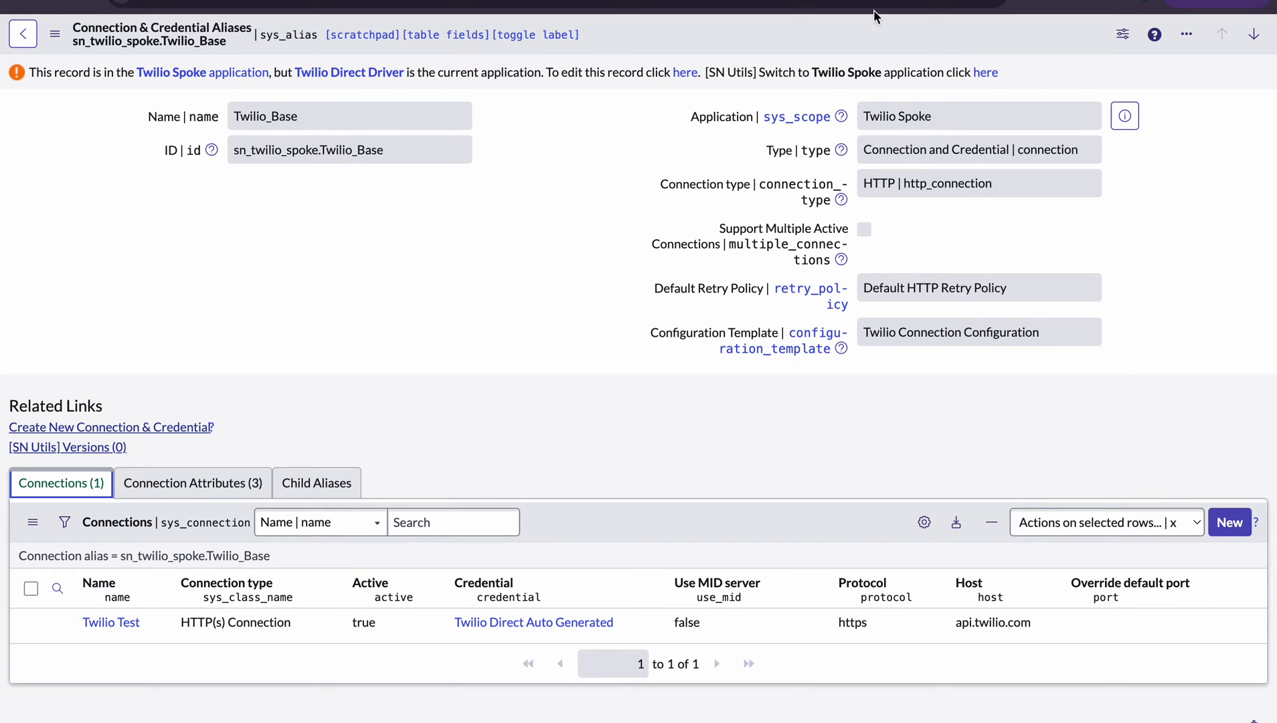
Step: Switch to the SMS Send subflow, recheck the Send SMS action's Text Message script, and close the action with Done
{"action": "key", "text": "ctrl+Tab"}
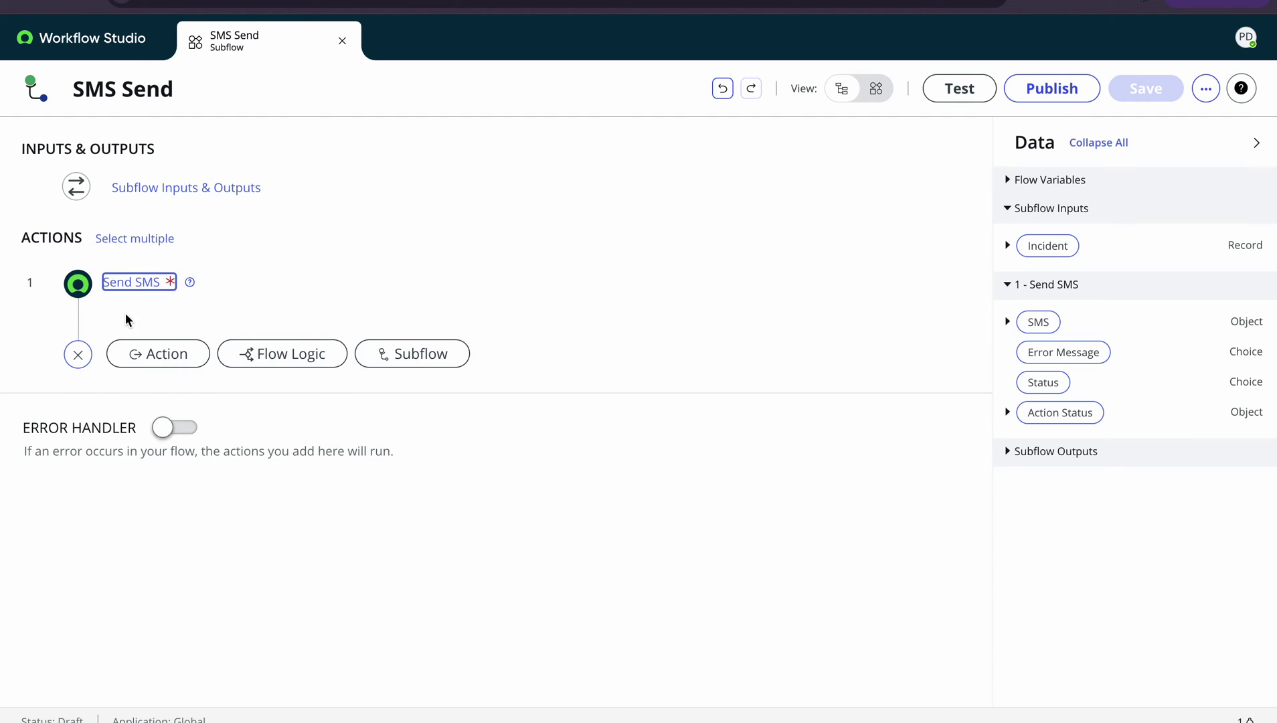
{"action": "left_click", "coordinate": [128, 284]}
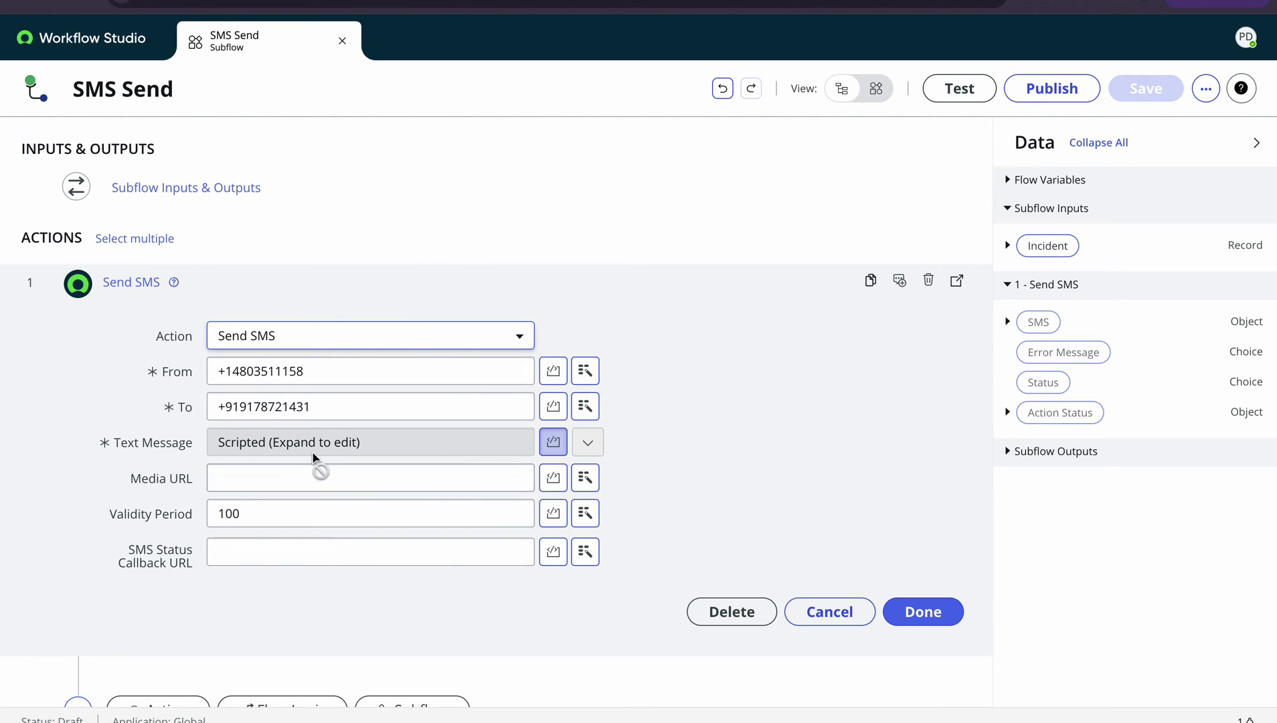
{"action": "left_click", "coordinate": [588, 445]}
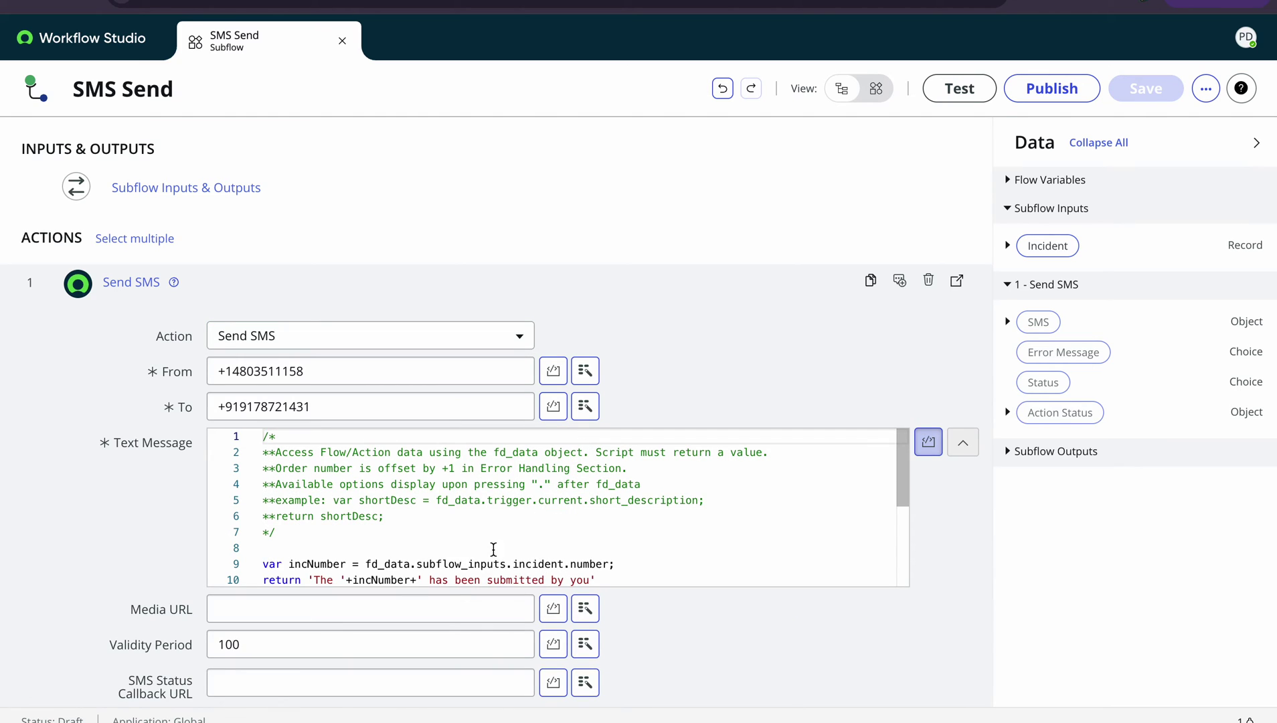
{"action": "left_click", "coordinate": [962, 449]}
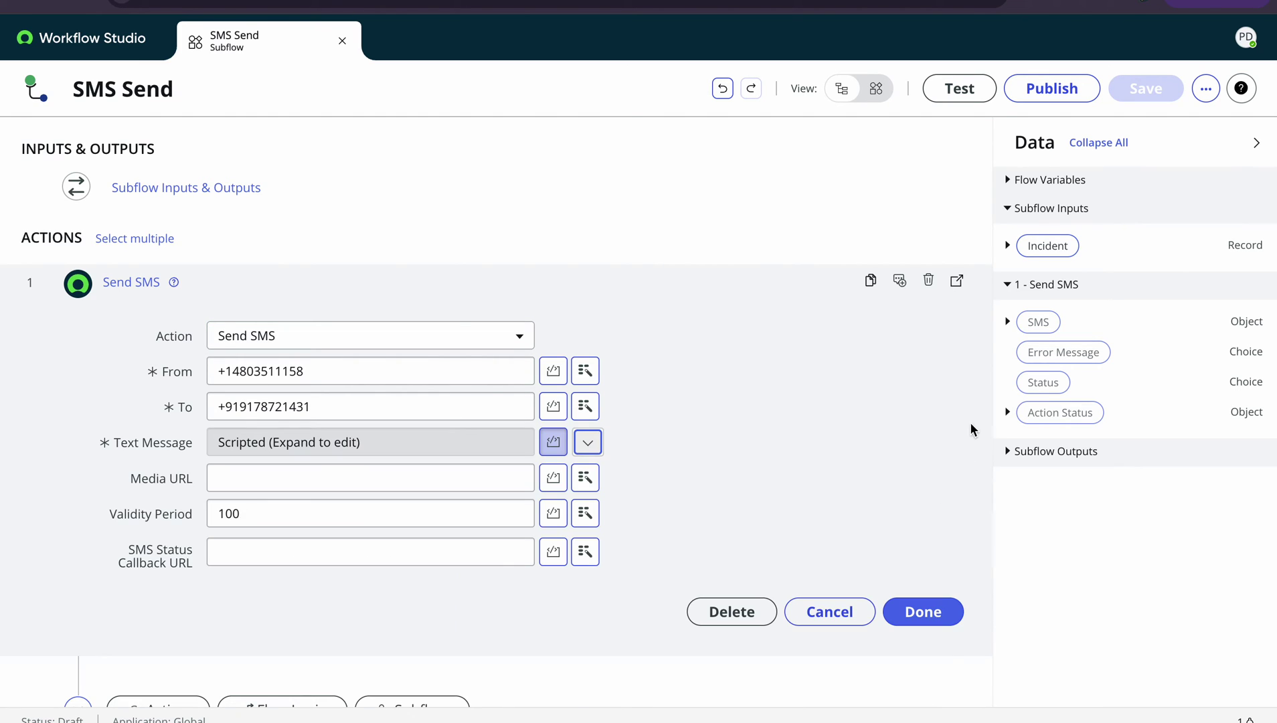
{"action": "left_click", "coordinate": [933, 622]}
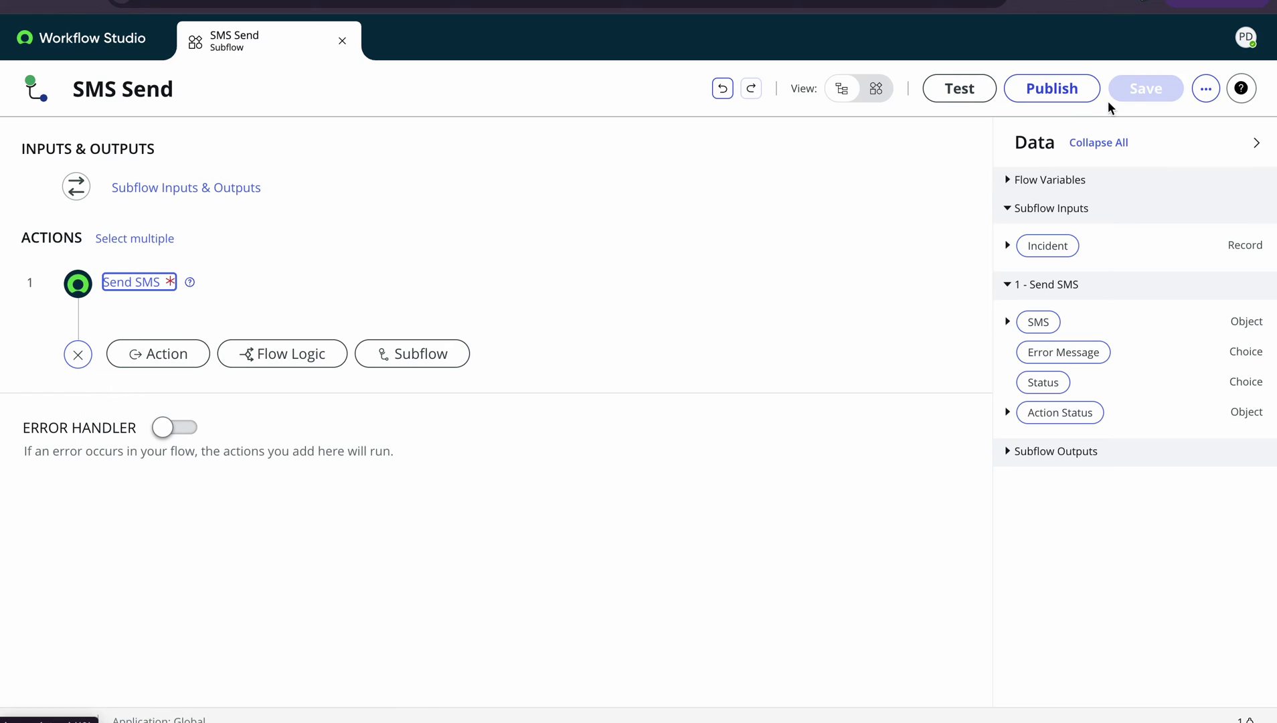
Step: Run a test of the SMS Send subflow with incident INC0010506
{"action": "left_click", "coordinate": [956, 97]}
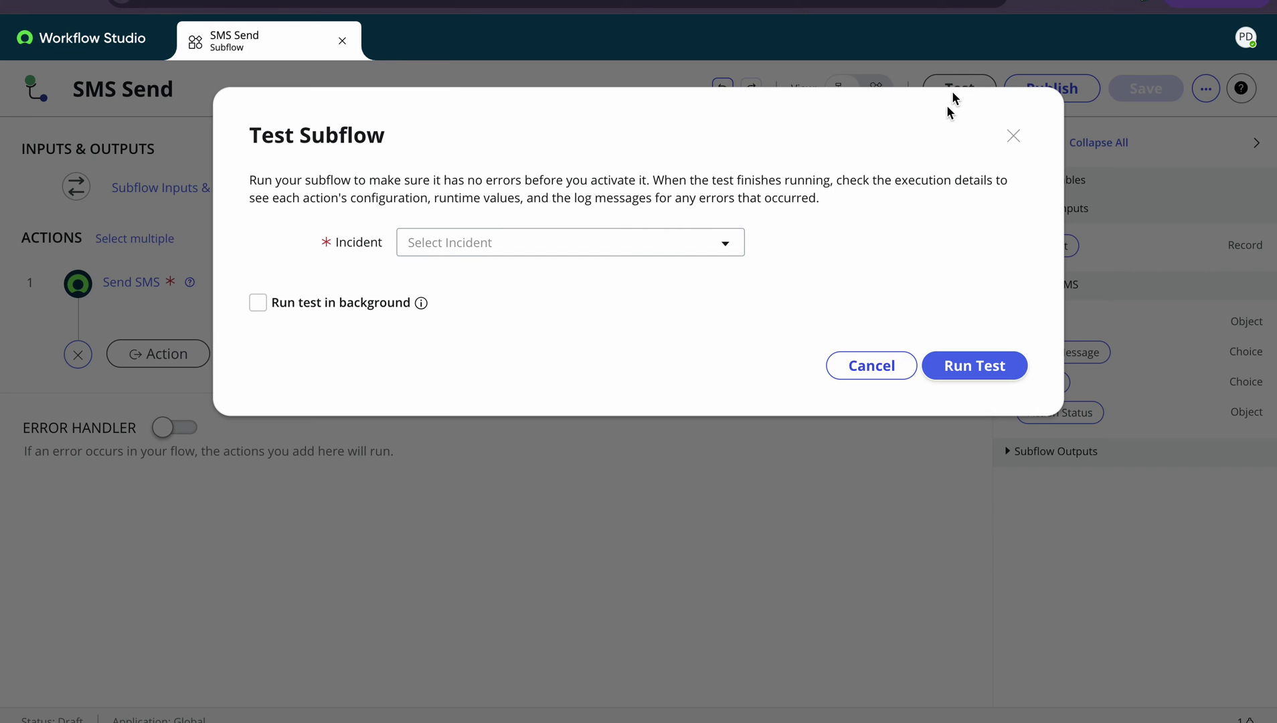
{"action": "left_click", "coordinate": [557, 241]}
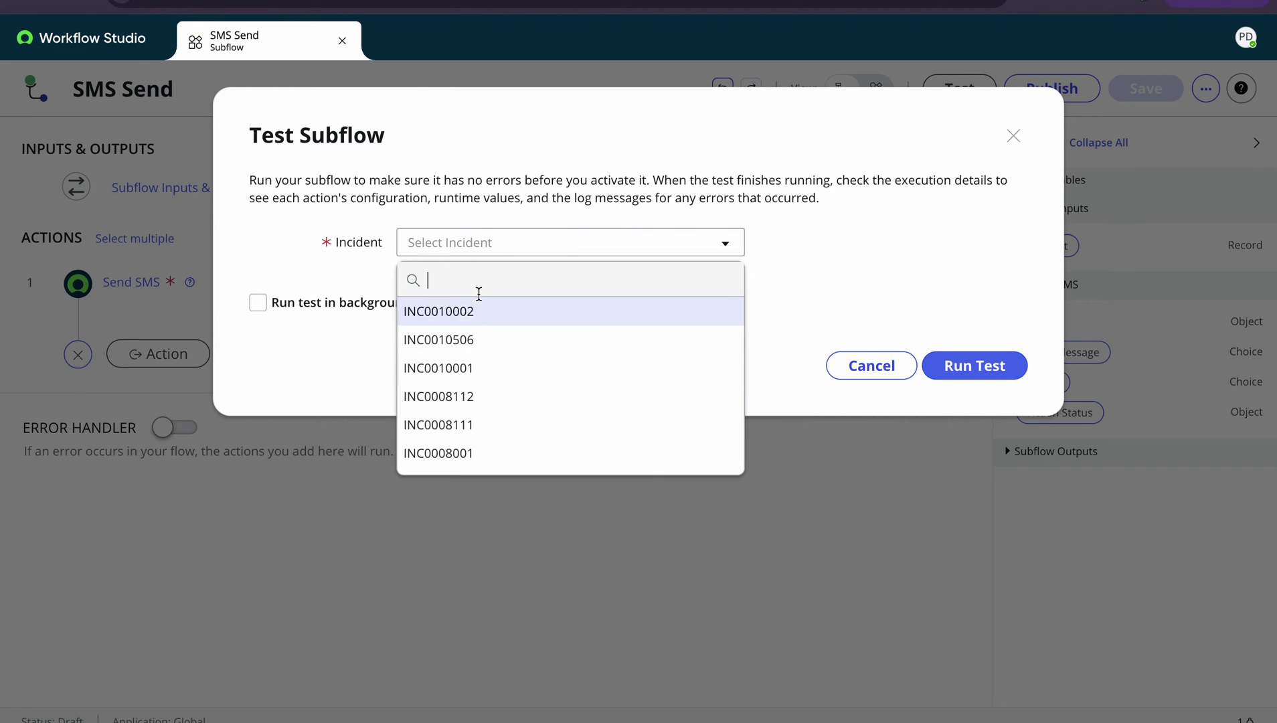
{"action": "left_click", "coordinate": [471, 349]}
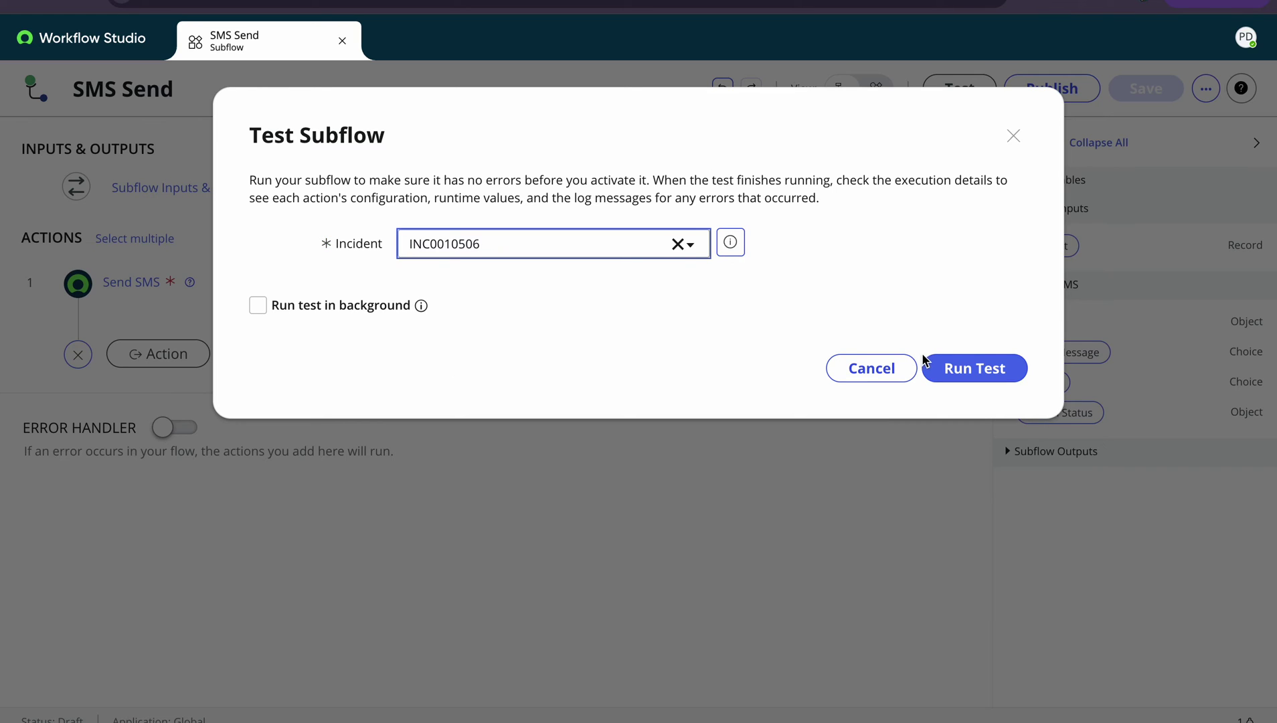
{"action": "left_click", "coordinate": [960, 369]}
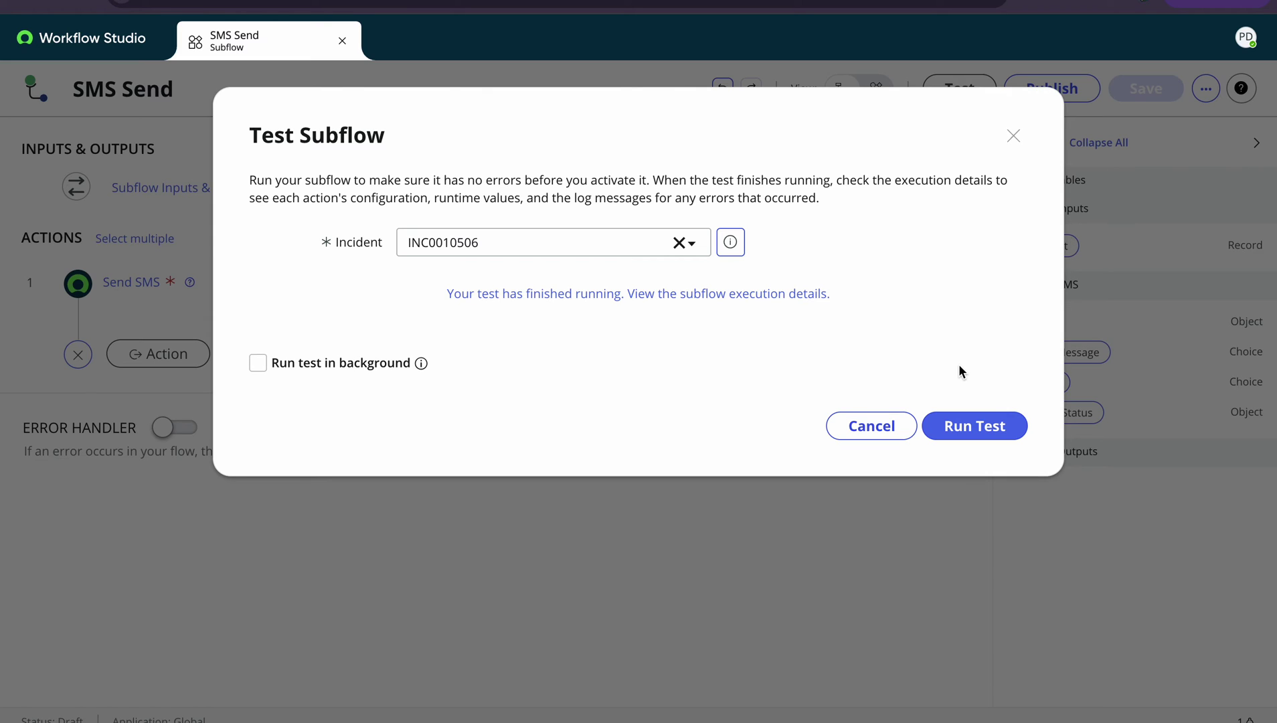
Step: Open the test's execution details, examine the Send SMS action's runtime values and output data, and close the execution view
{"action": "left_click", "coordinate": [702, 294]}
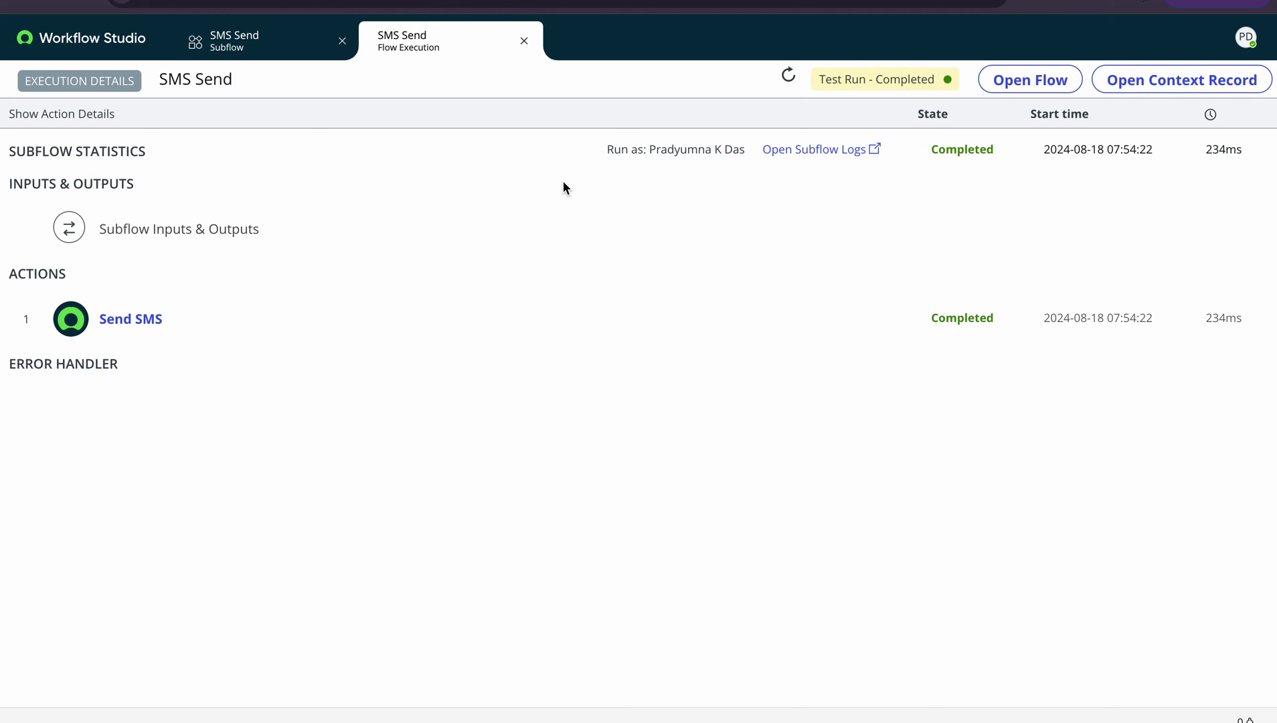
{"action": "left_click", "coordinate": [148, 319]}
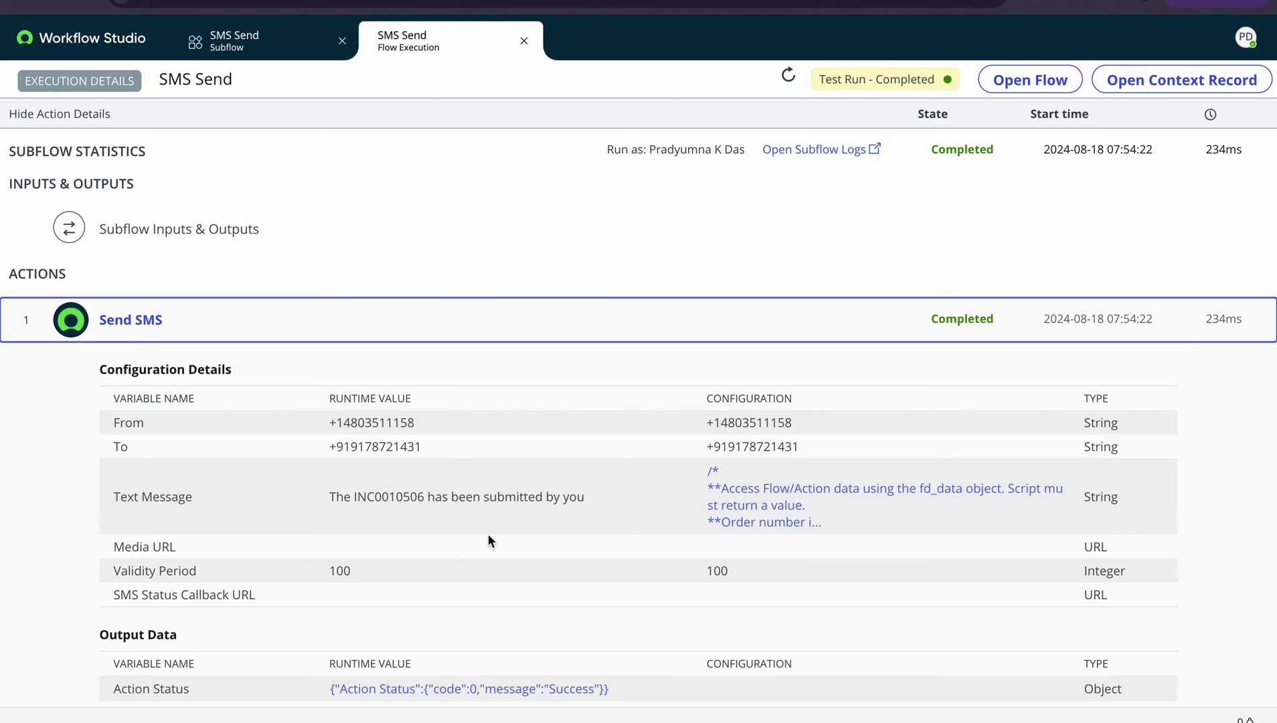
{"action": "scroll", "coordinate": [488, 535], "scroll_direction": "down", "scroll_amount": 3}
{"action": "scroll", "coordinate": [488, 536], "scroll_direction": "down", "scroll_amount": 2}
{"action": "scroll", "coordinate": [385, 370], "scroll_direction": "up", "scroll_amount": 5}
{"action": "scroll", "coordinate": [644, 544], "scroll_direction": "down", "scroll_amount": 5}
{"action": "scroll", "coordinate": [644, 550], "scroll_direction": "up", "scroll_amount": 5}
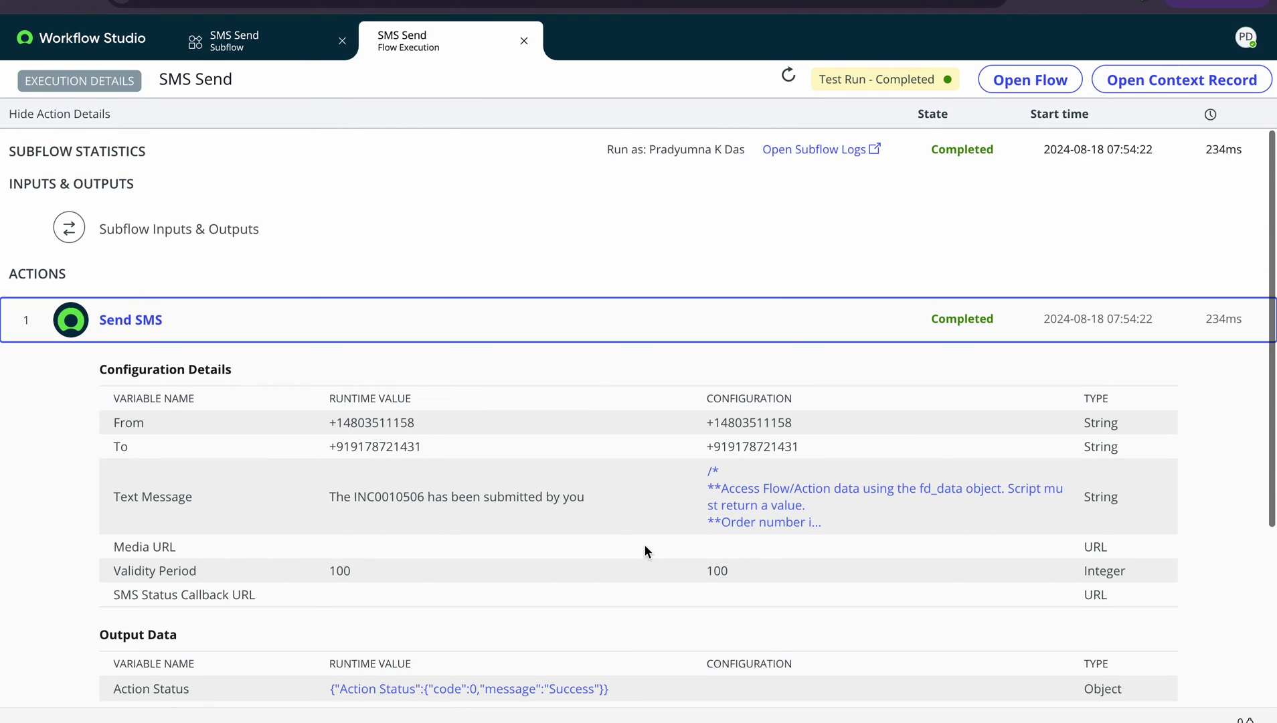
{"action": "left_click", "coordinate": [520, 41]}
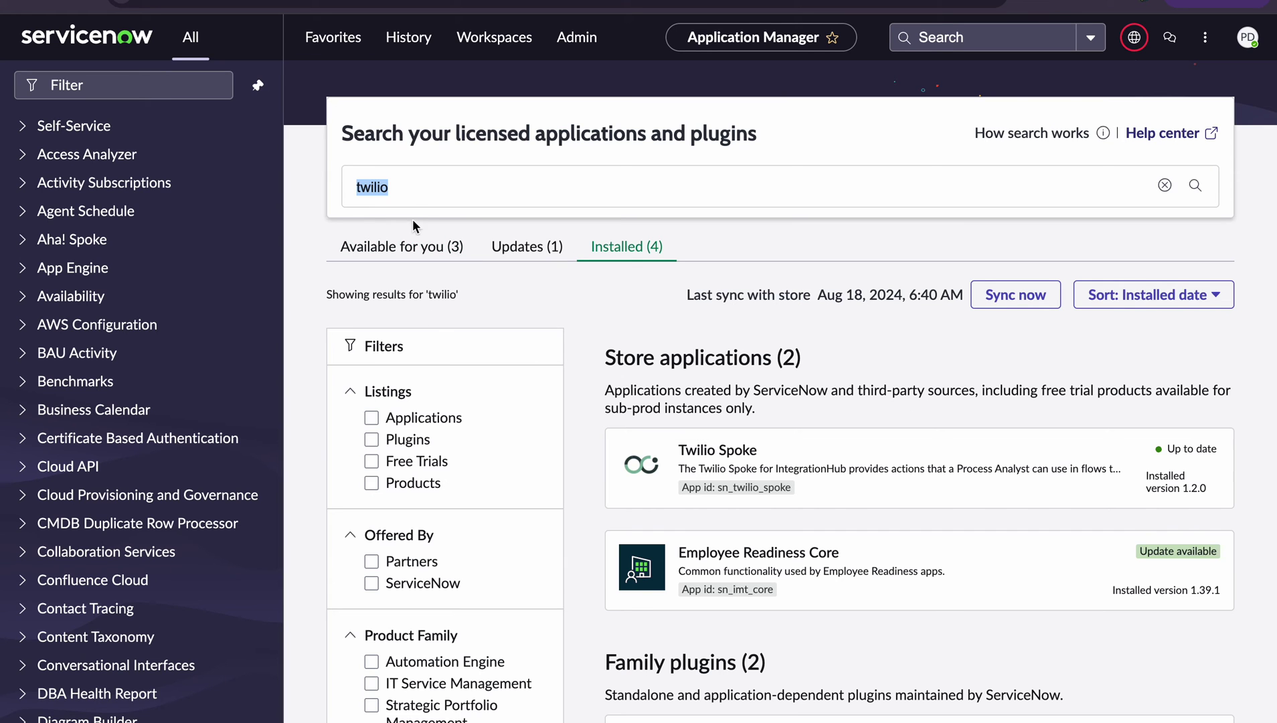
Step: Search Application Manager for "notify" and look through the installed applications and plugins for the Notify plugins
{"action": "left_click", "coordinate": [408, 191]}
{"action": "double_click", "coordinate": [410, 192]}
{"action": "type", "text": "notify"}
{"action": "key", "text": "Return"}
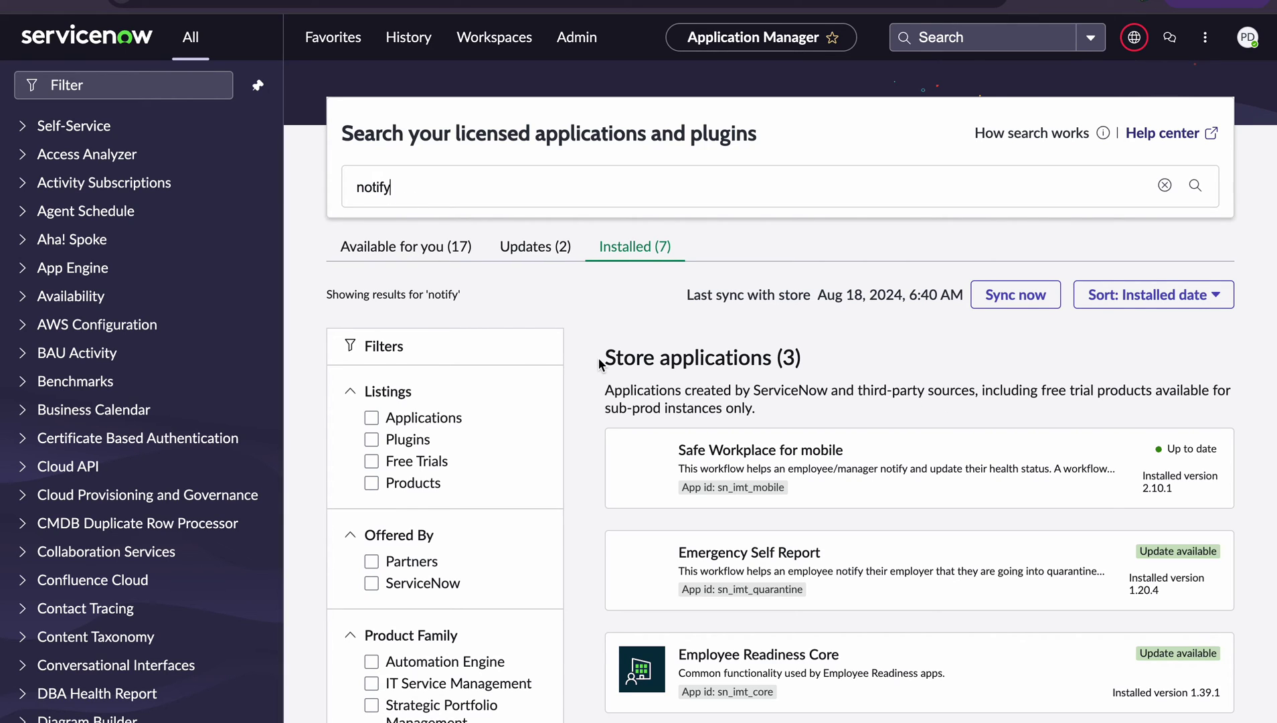
{"action": "left_click", "coordinate": [412, 249]}
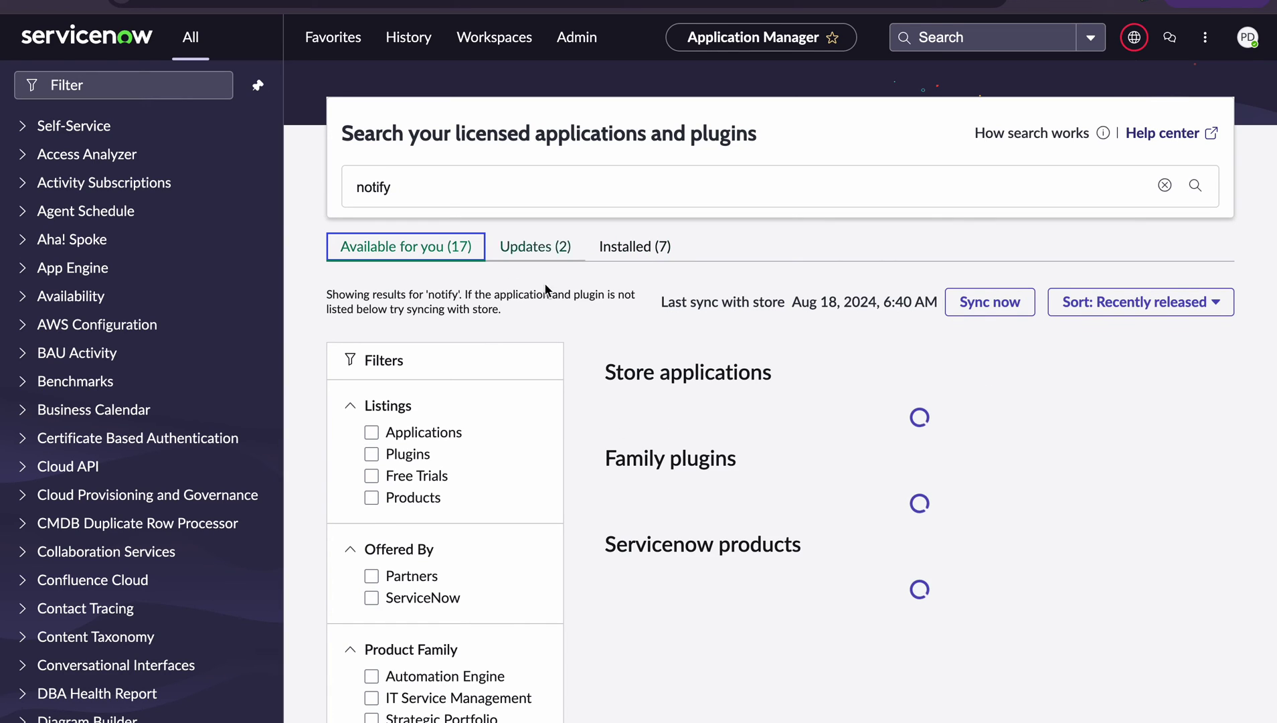
{"action": "left_click", "coordinate": [652, 260]}
{"action": "scroll", "coordinate": [623, 532], "scroll_direction": "down", "scroll_amount": 4}
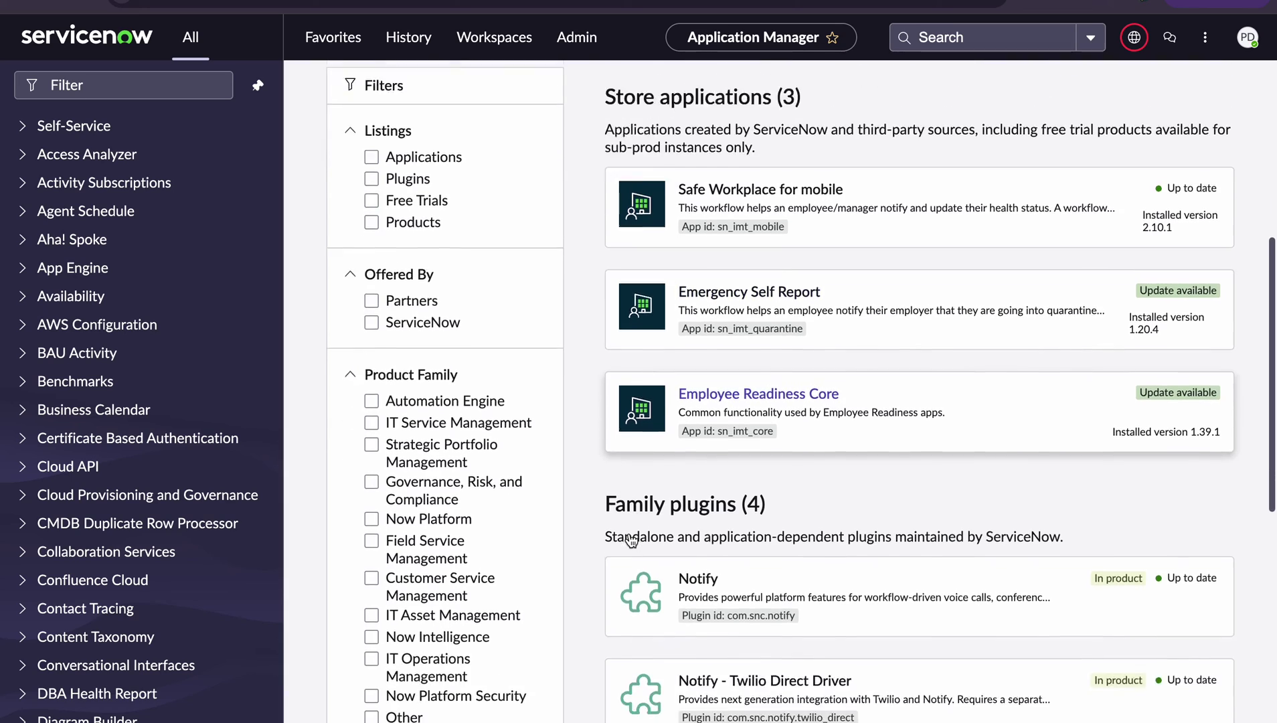
Step: Finish reviewing the Notify plugins, filter the navigator for "notify", and open the Notify phone Numbers list
{"action": "scroll", "coordinate": [632, 541], "scroll_direction": "down", "scroll_amount": 4}
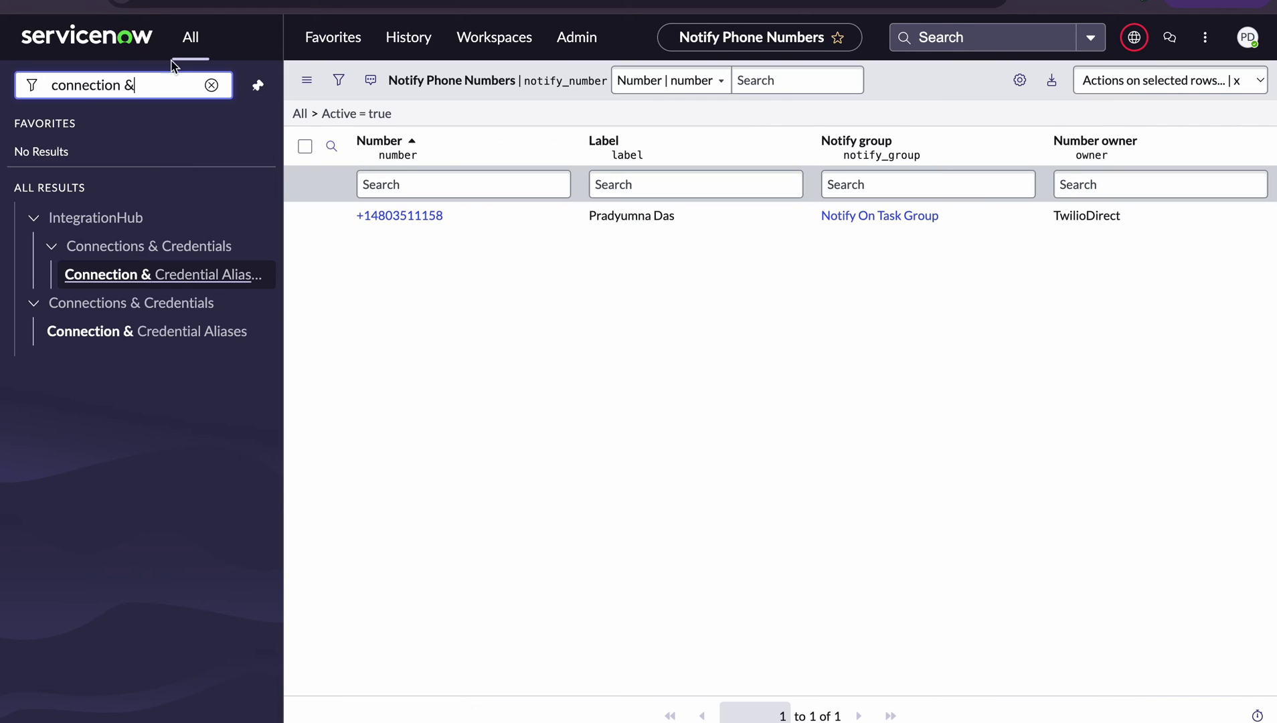
{"action": "key", "text": "ctrl+a"}
{"action": "type", "text": "no"}
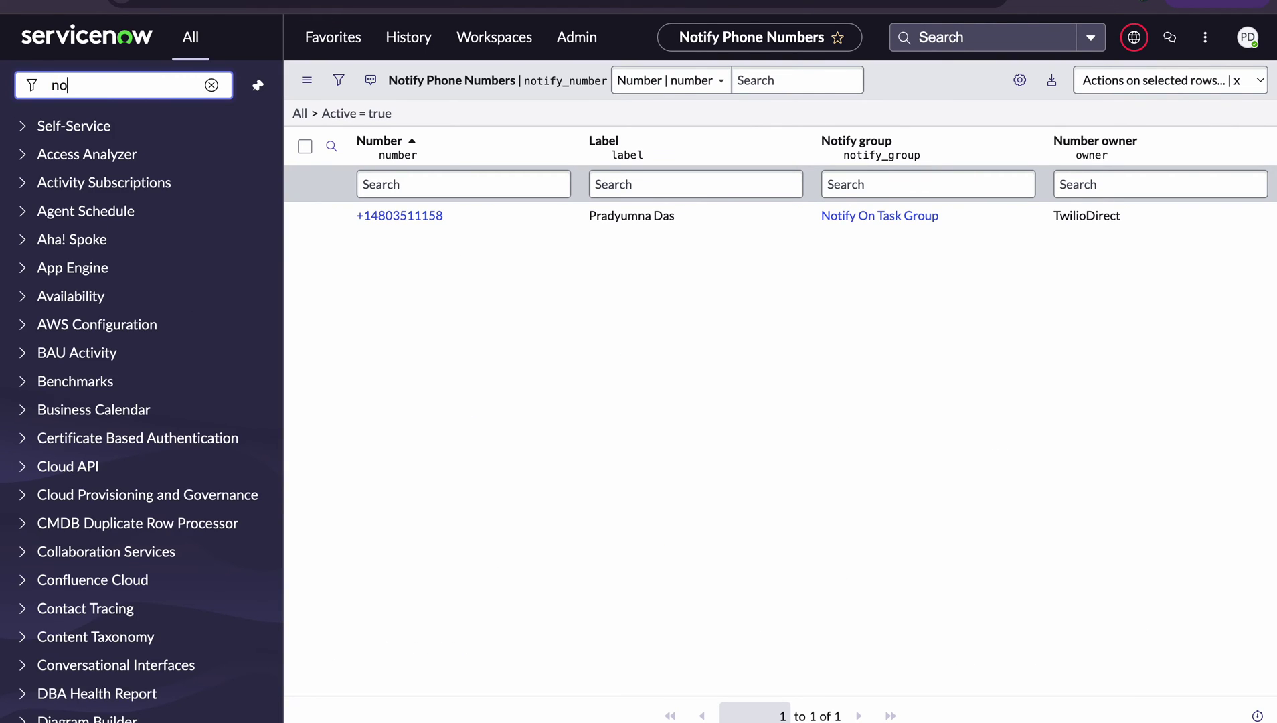
{"action": "type", "text": "tify"}
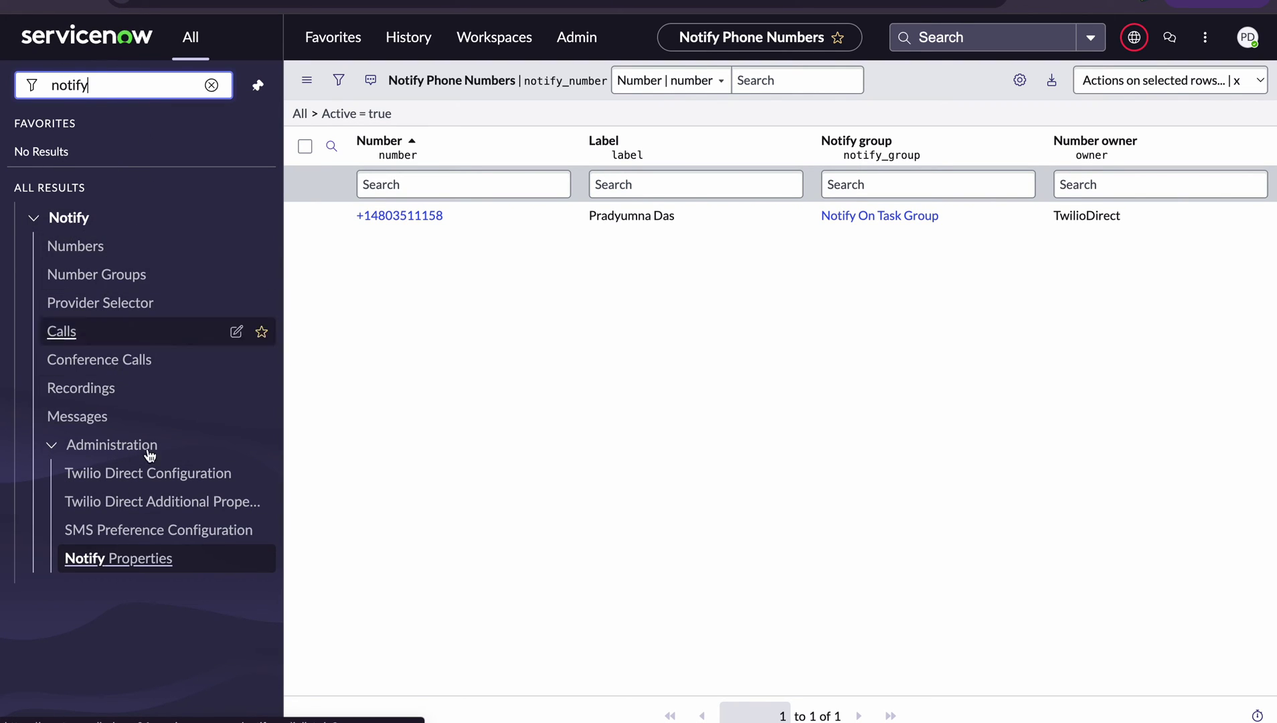
{"action": "left_click", "coordinate": [92, 254]}
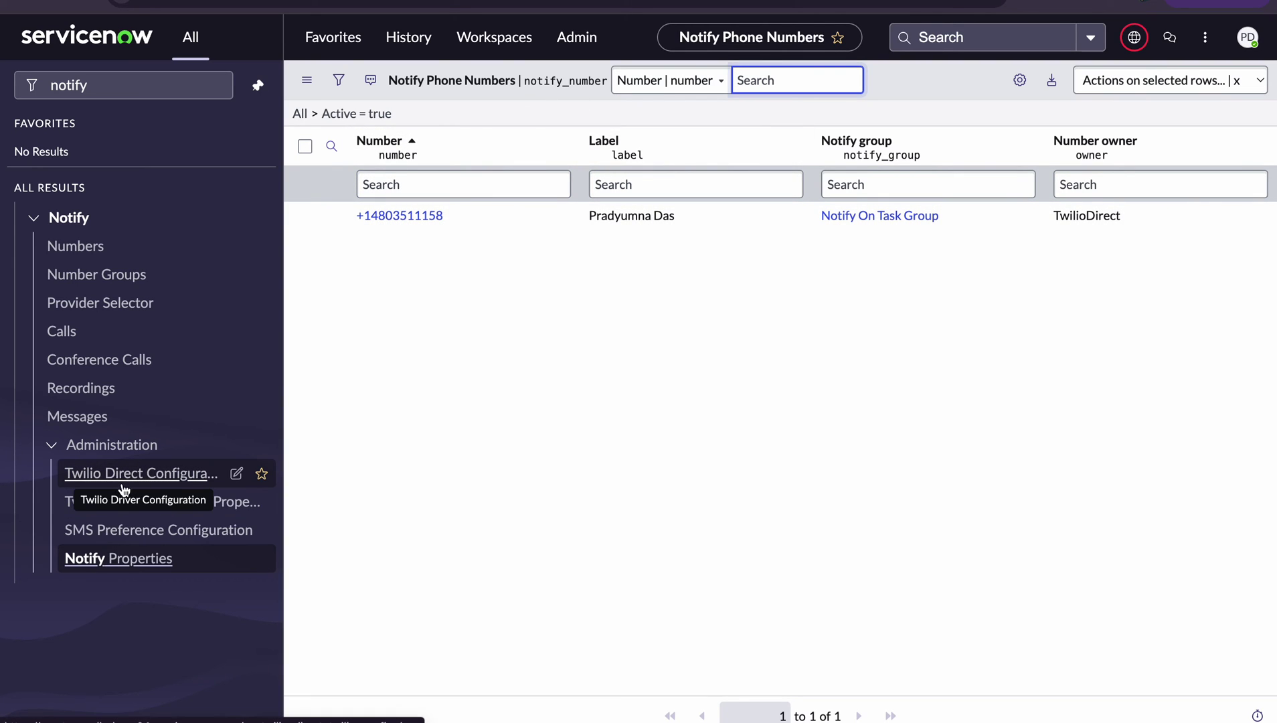
Step: Open the Twilio Direct Configuration and examine its account credentials and configured phone number
{"action": "left_click", "coordinate": [162, 480]}
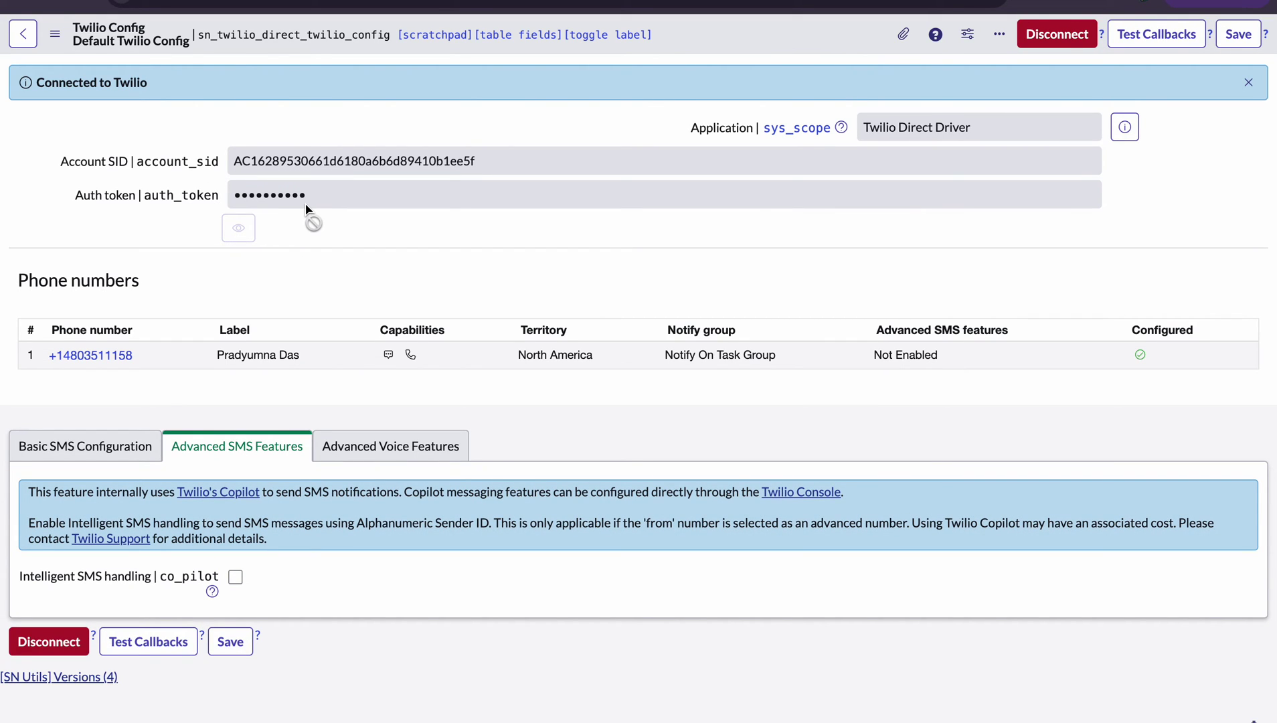
{"action": "right_click", "coordinate": [765, 39]}
{"action": "left_click", "coordinate": [695, 53]}
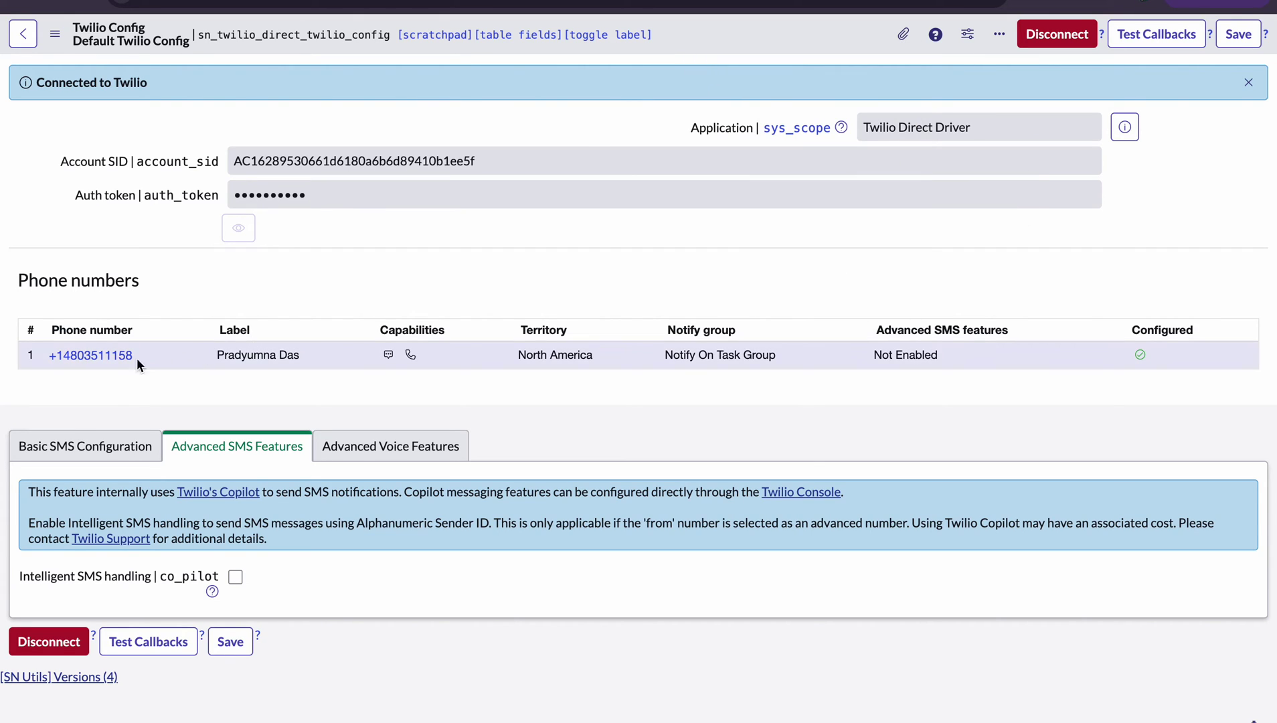
{"action": "left_click_drag", "start_coordinate": [138, 353], "coordinate": [46, 359]}
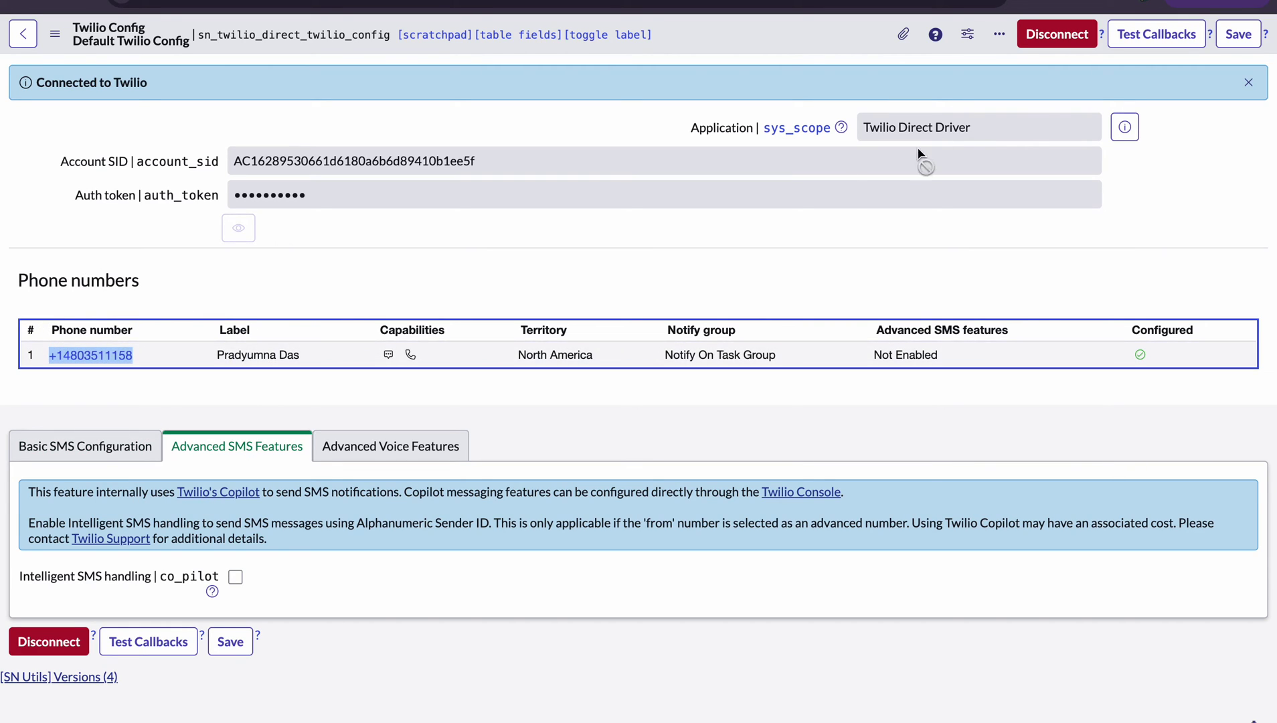
Step: Open Test Callbacks, choose the SMS test type, enter part of a recipient phone number, and close the dialog without sending
{"action": "left_click", "coordinate": [1152, 39]}
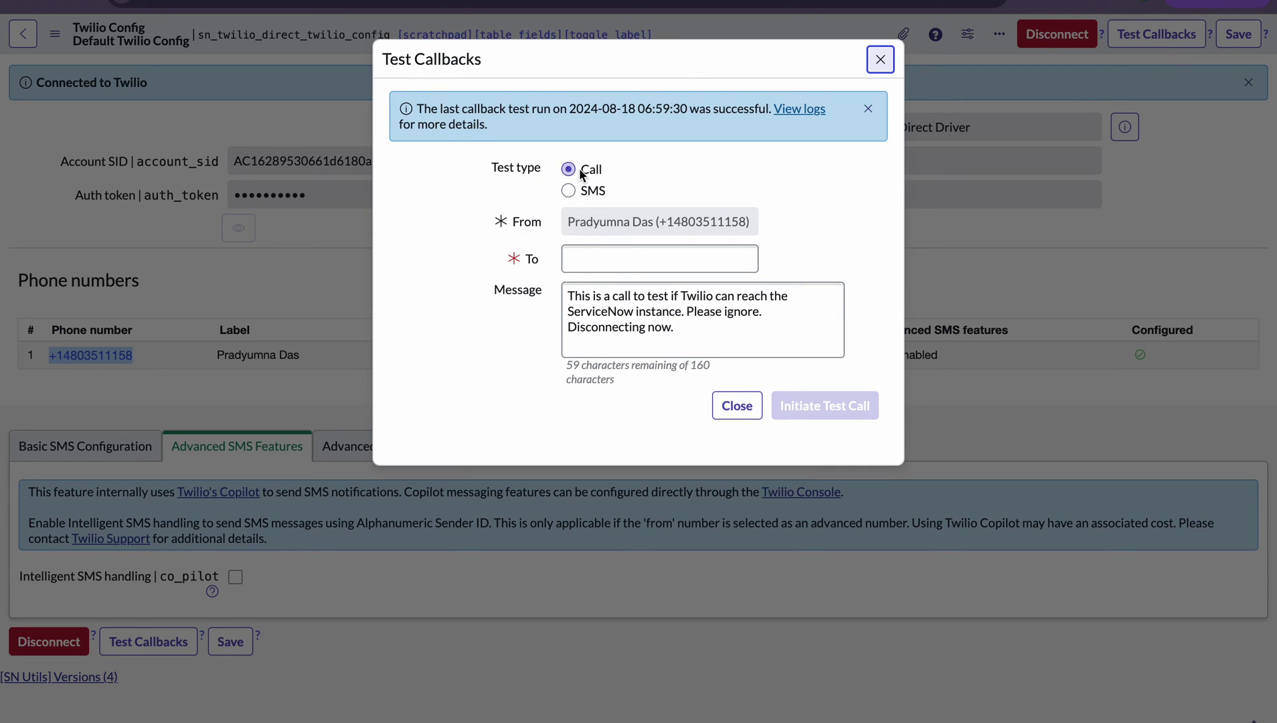
{"action": "left_click", "coordinate": [568, 191]}
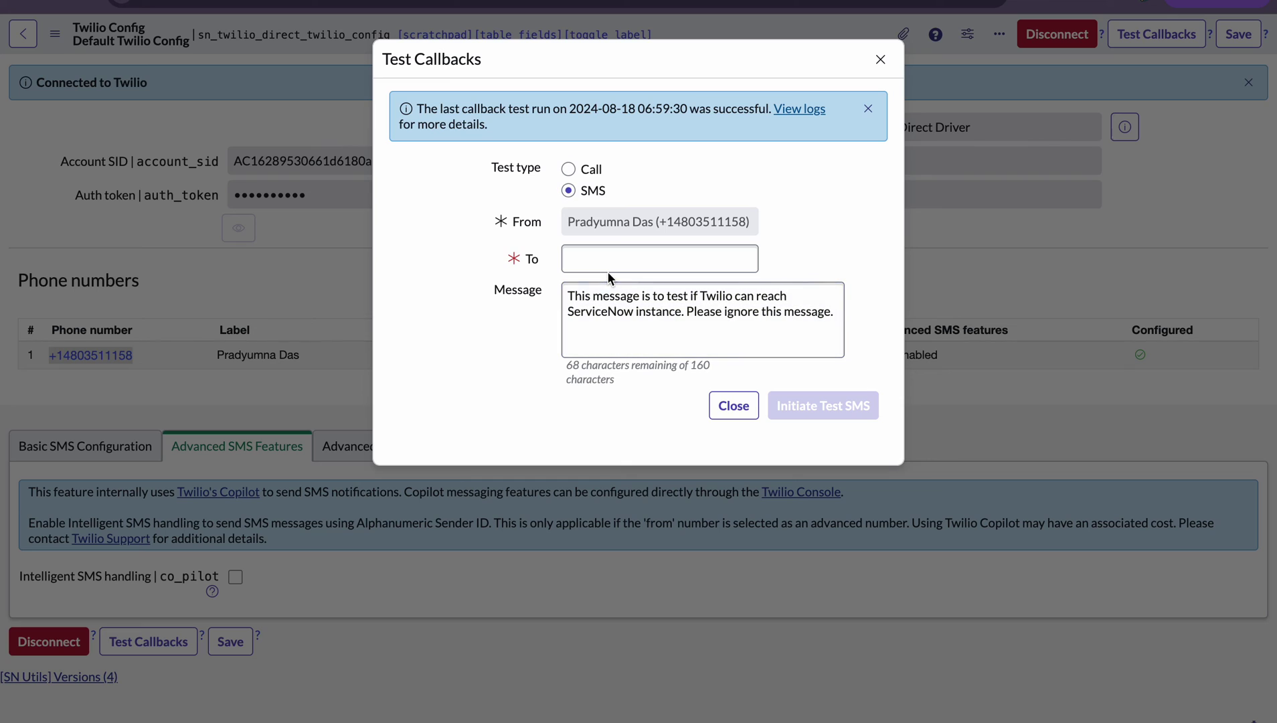
{"action": "left_click", "coordinate": [600, 249]}
{"action": "type", "text": "+"}
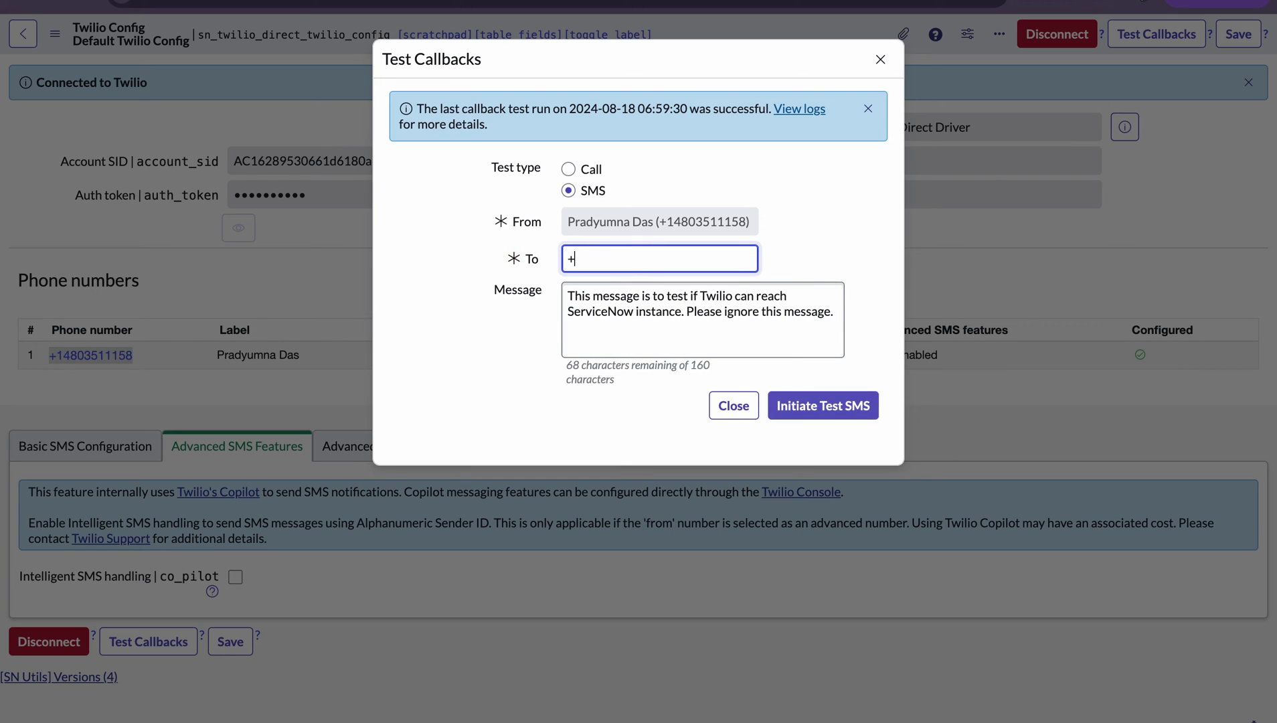
{"action": "type", "text": "919"}
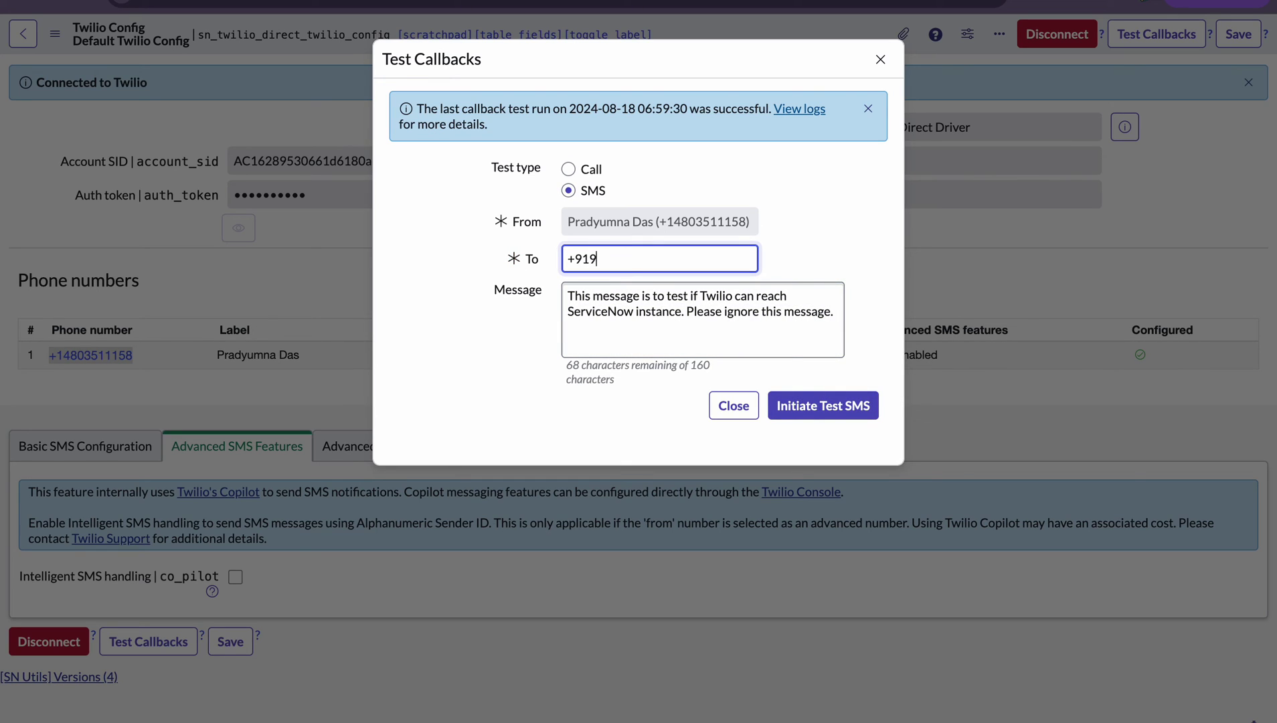
{"action": "type", "text": "17829"}
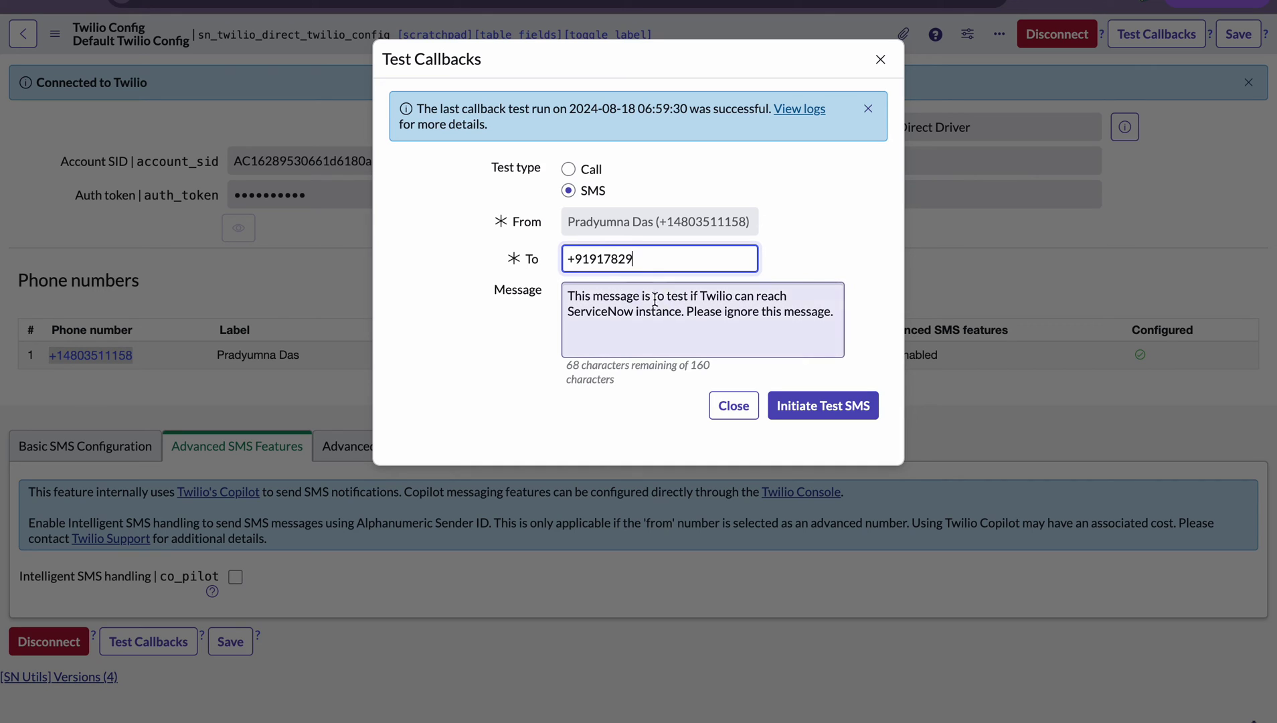
{"action": "left_click", "coordinate": [683, 315]}
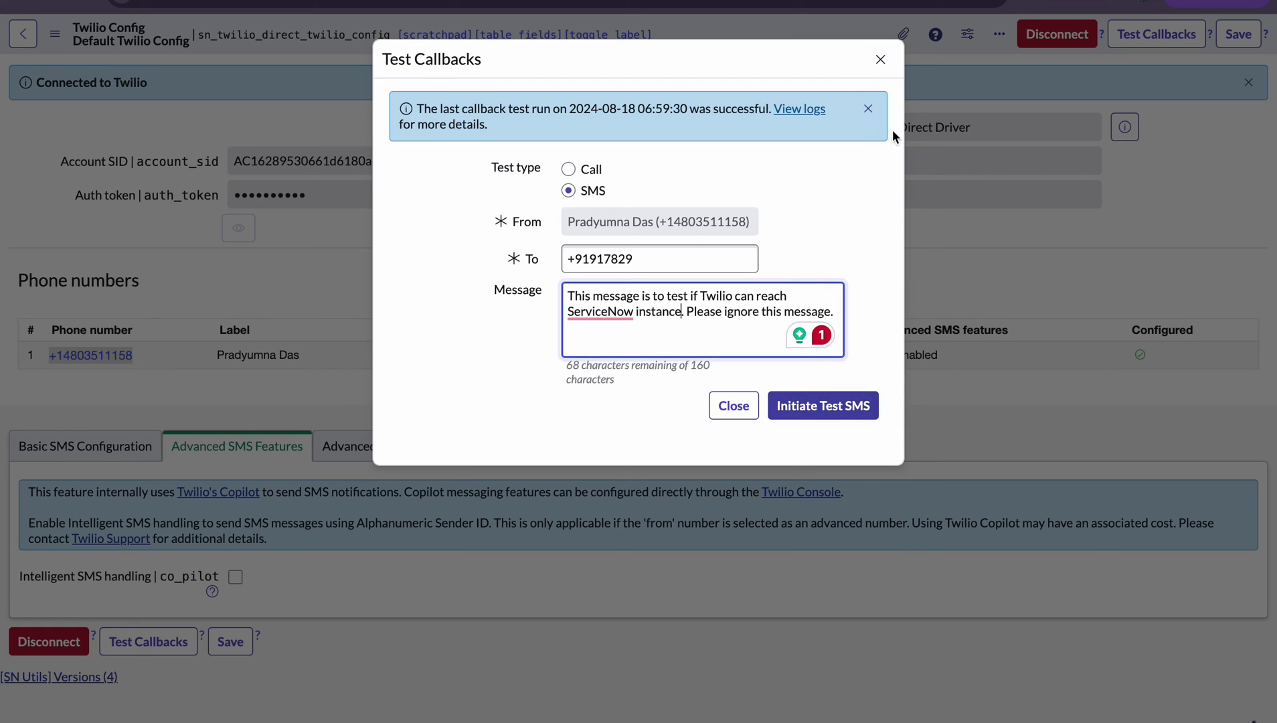
{"action": "left_click", "coordinate": [881, 62]}
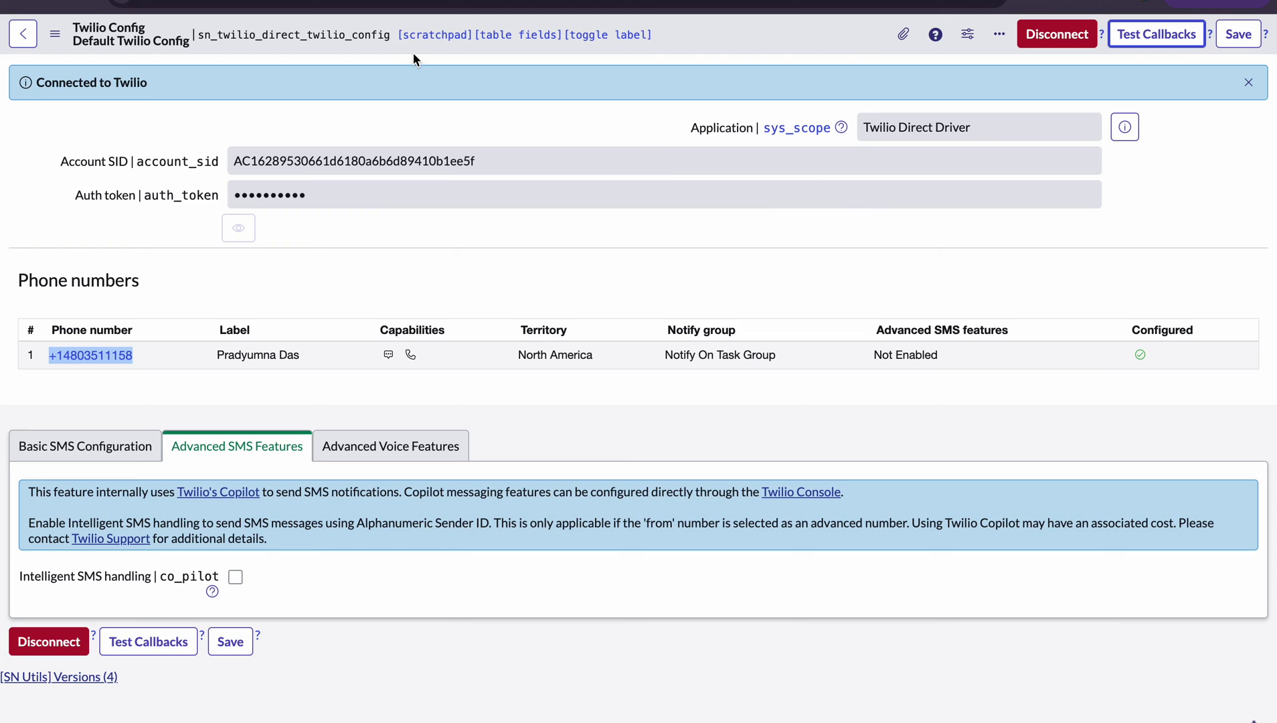
Step: Return to the Notify module and open its phone Numbers list again
{"action": "left_click", "coordinate": [362, 5]}
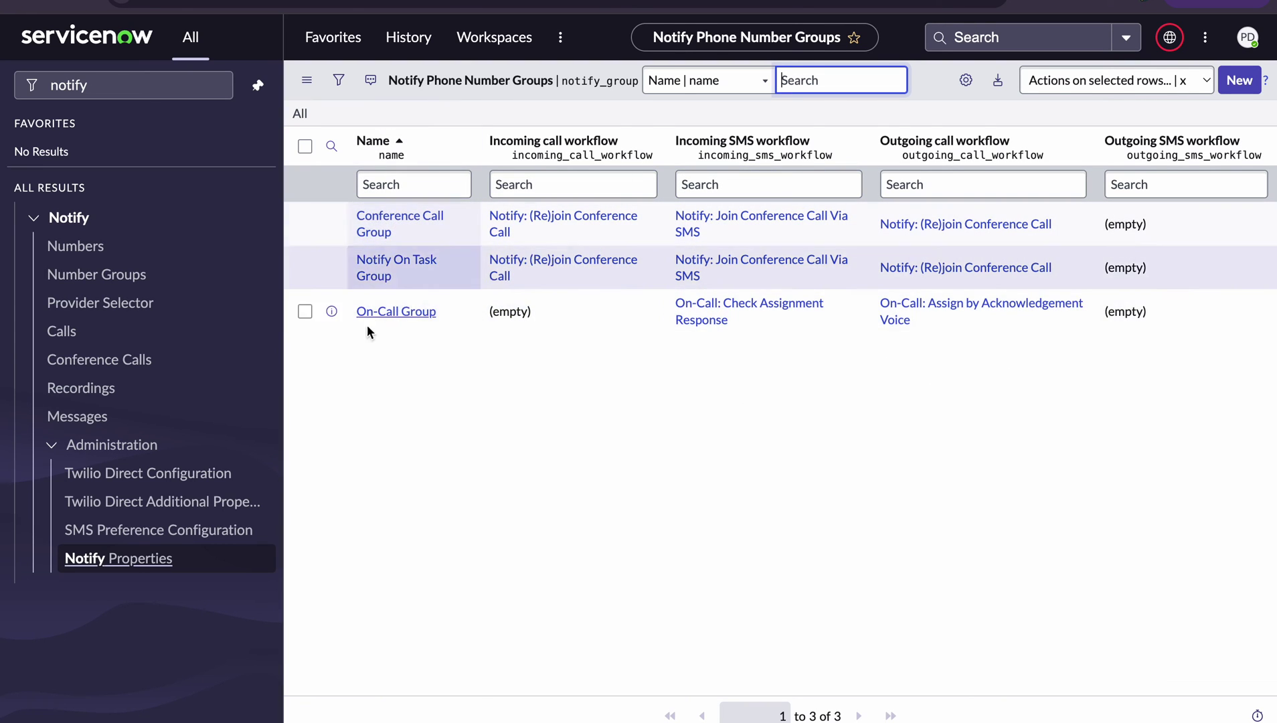
{"action": "left_click", "coordinate": [117, 260]}
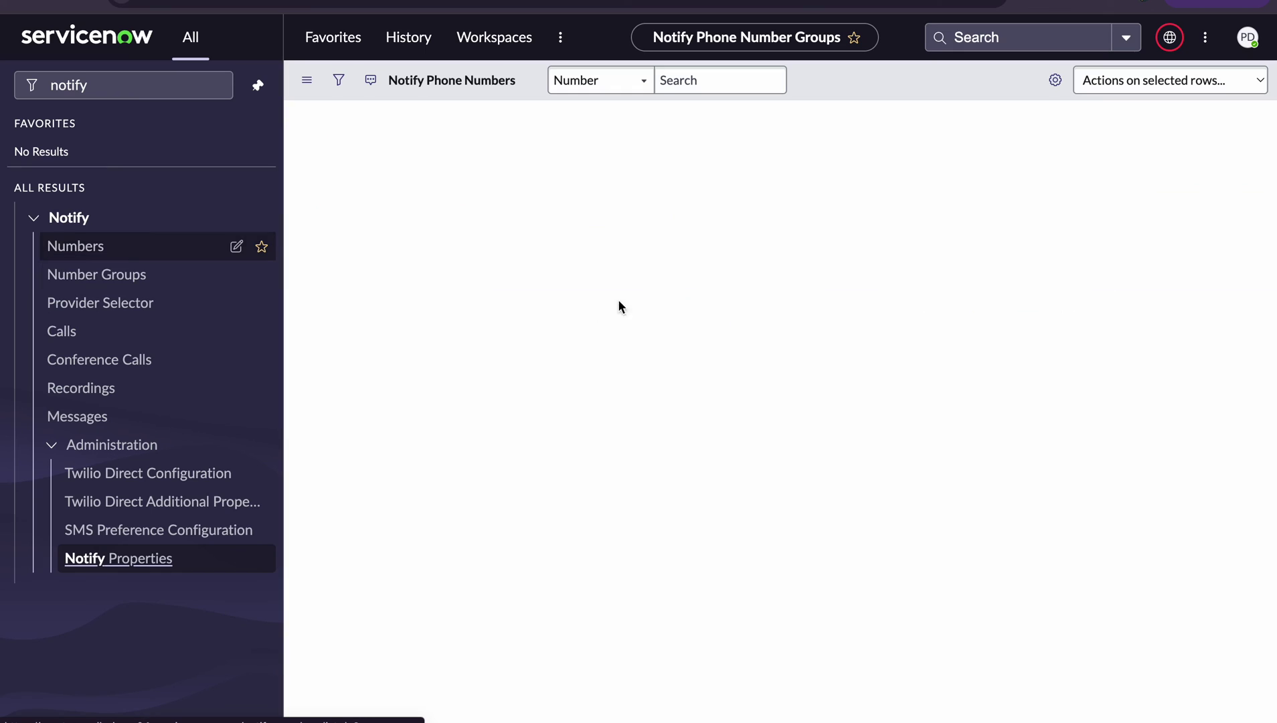
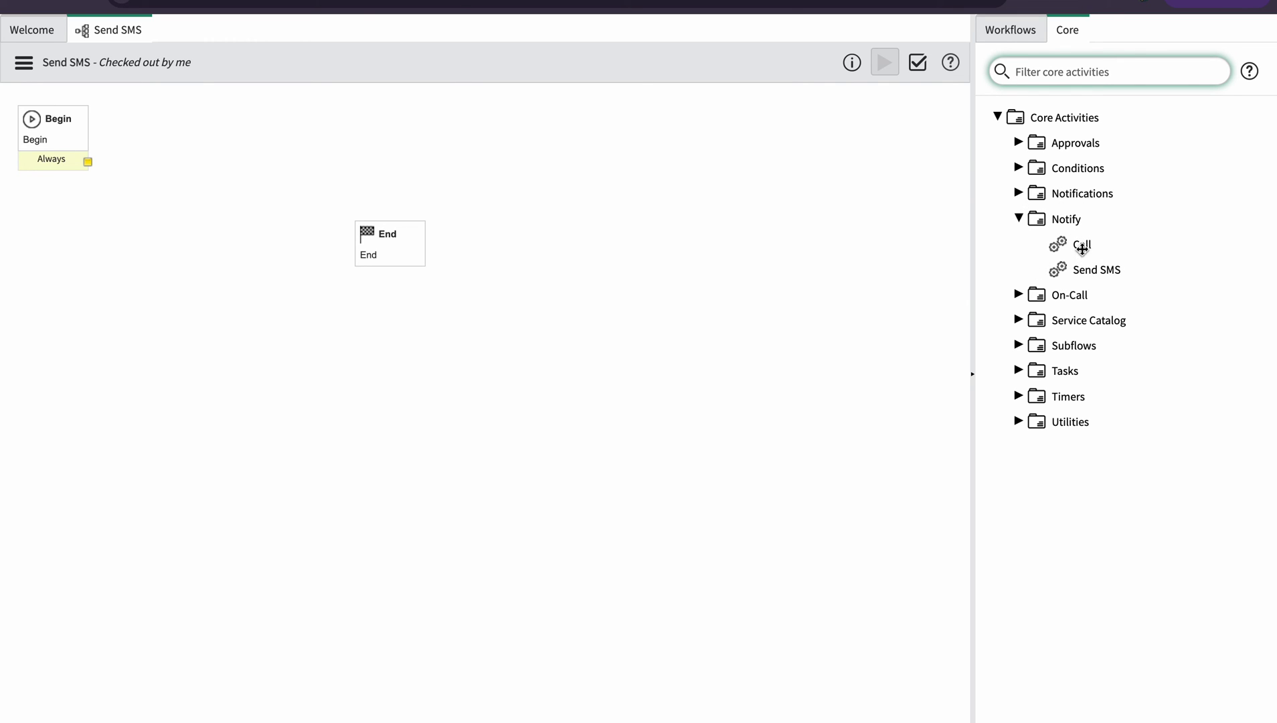
Step: Place a Notify Send SMS activity in the Send SMS workflow, choosing the Twilio sender number and adding yourself as recipient
{"action": "left_click_drag", "start_coordinate": [1090, 265], "coordinate": [242, 145]}
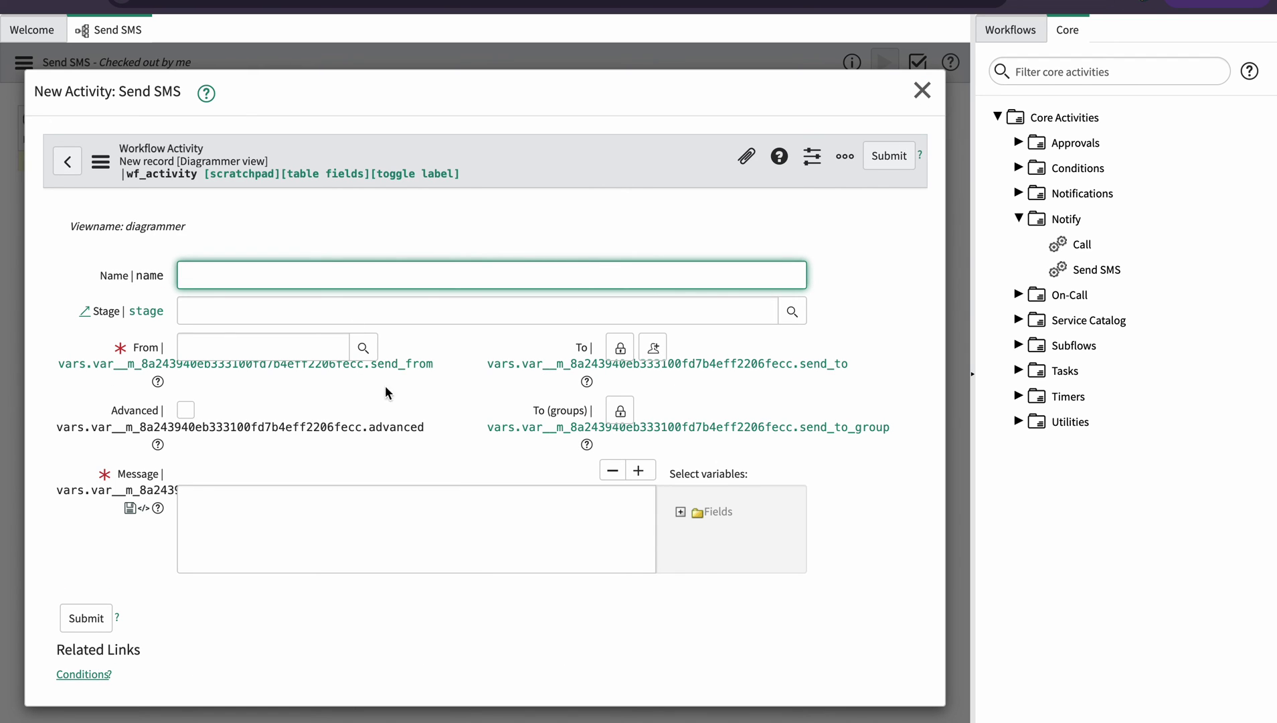
{"action": "left_click", "coordinate": [364, 347]}
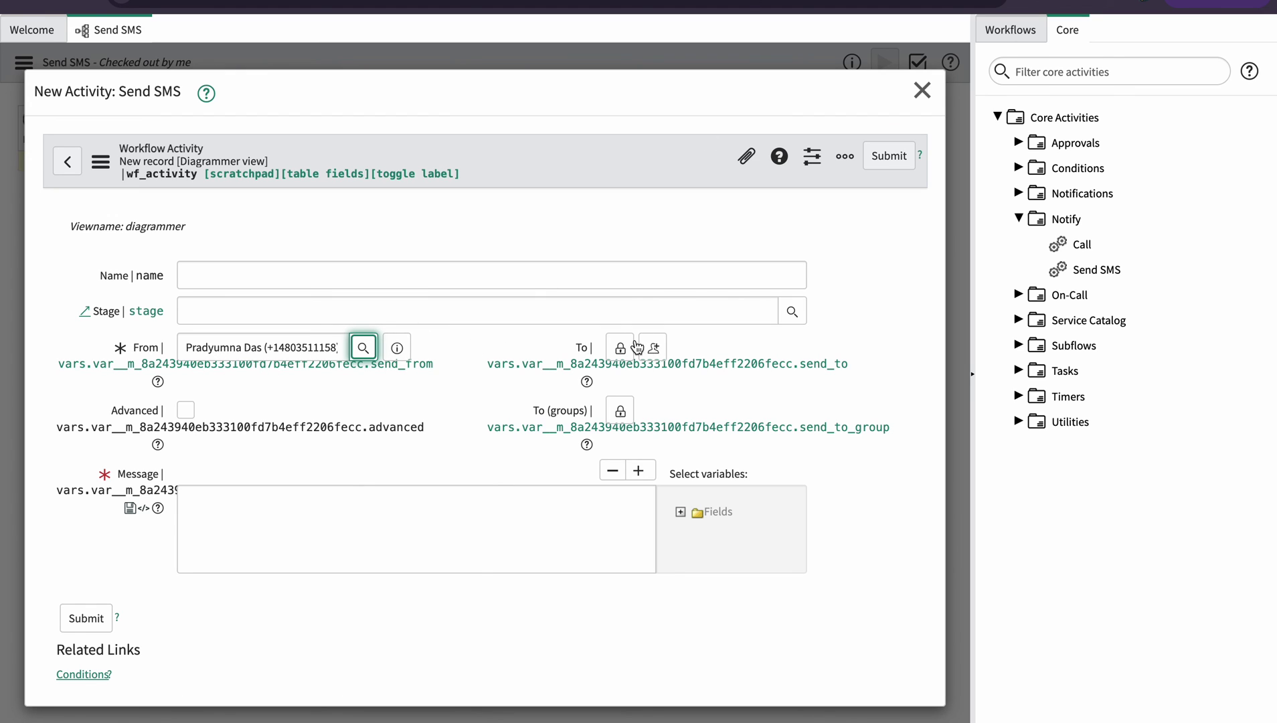
{"action": "left_click", "coordinate": [660, 344]}
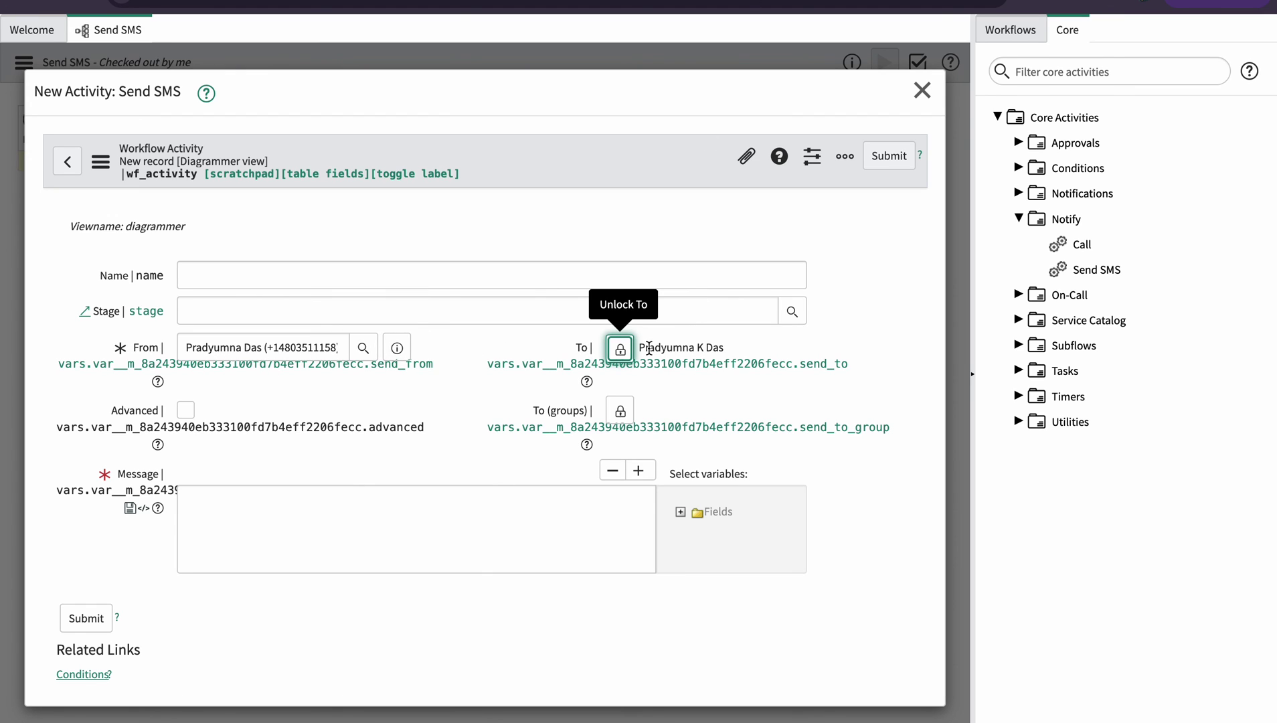
{"action": "left_click_drag", "start_coordinate": [640, 347], "coordinate": [728, 347]}
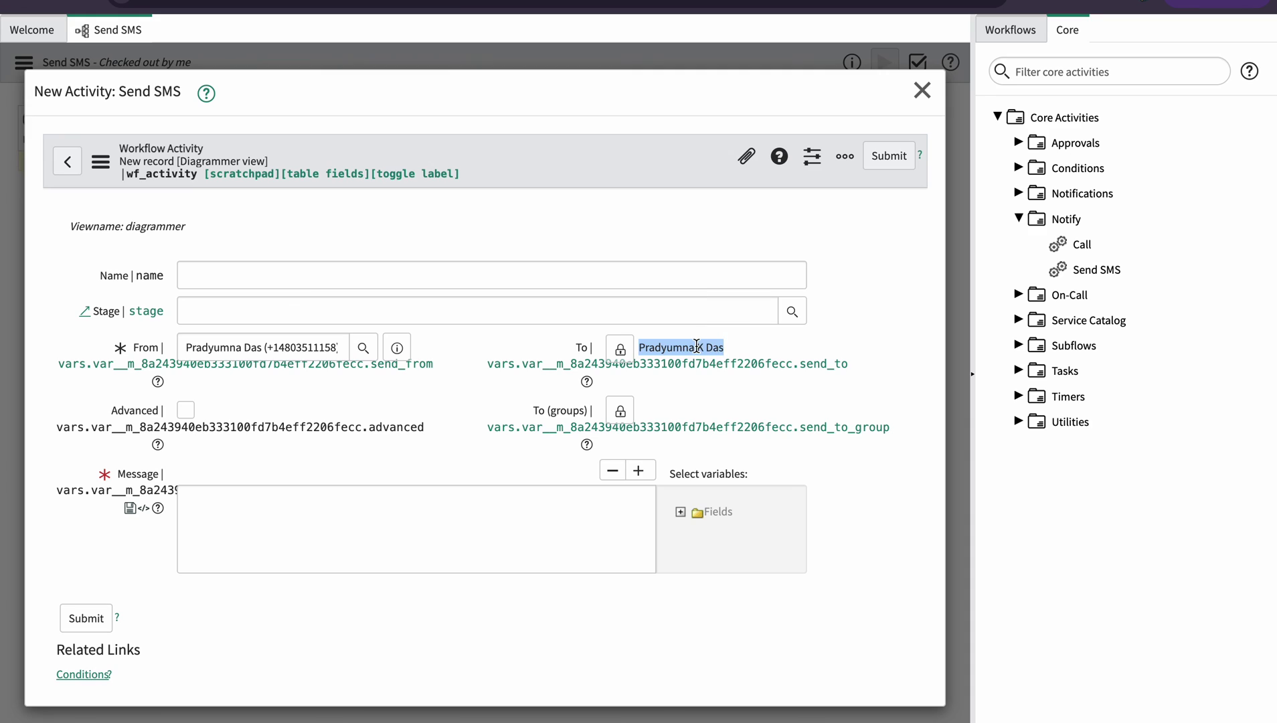
{"action": "left_click", "coordinate": [696, 346]}
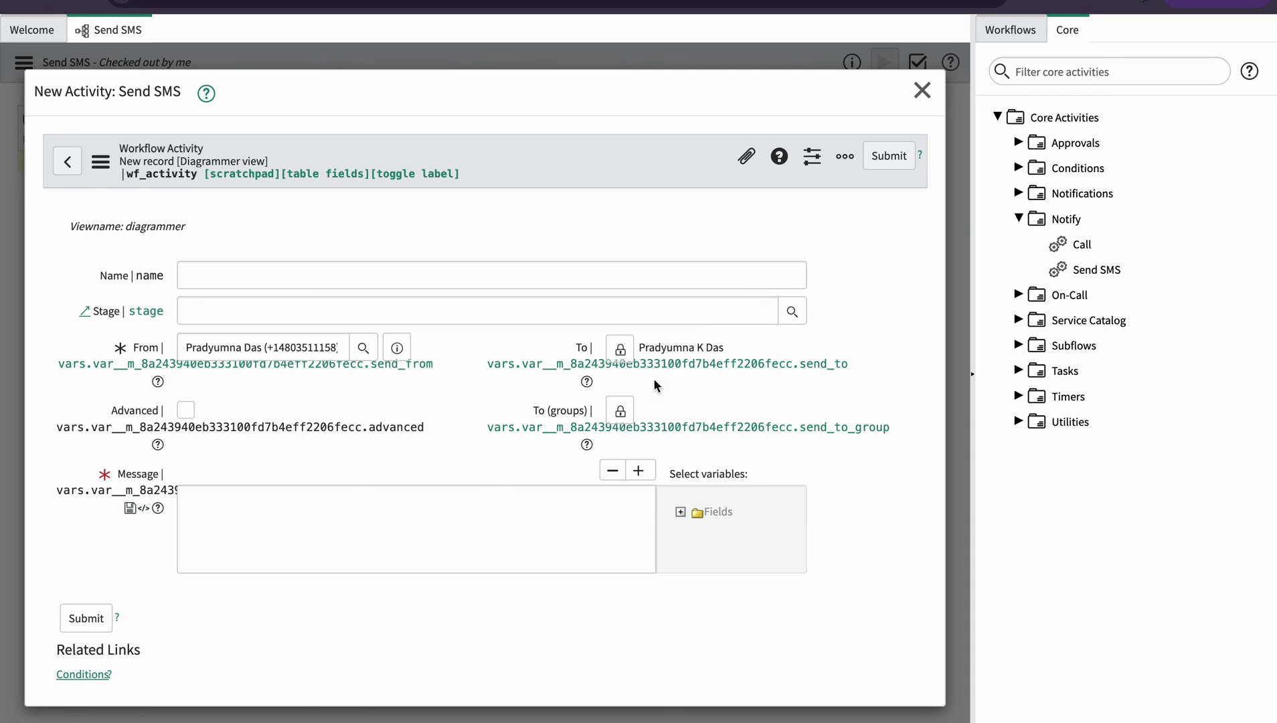
Step: Insert the Additional assignee list field variable into the activity's Message, and close the new Send SMS activity without submitting
{"action": "left_click", "coordinate": [347, 523]}
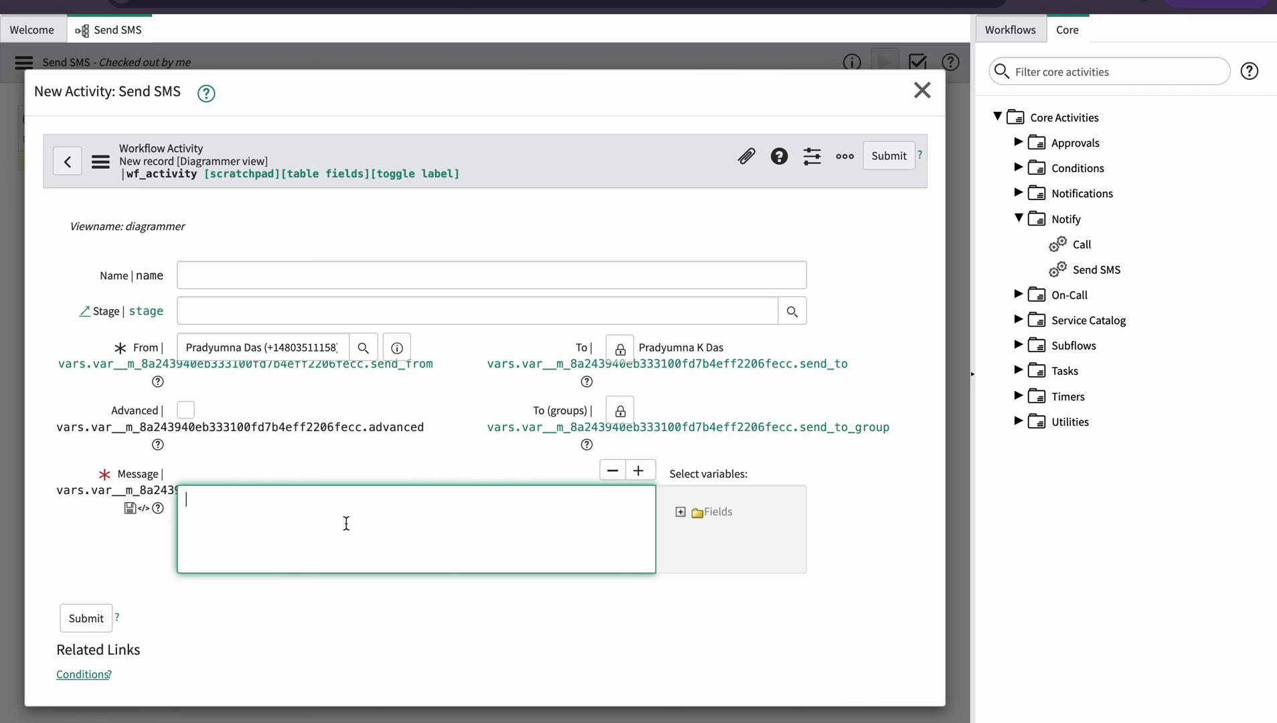
{"action": "left_click", "coordinate": [680, 512]}
{"action": "scroll", "coordinate": [753, 541], "scroll_direction": "down", "scroll_amount": 3}
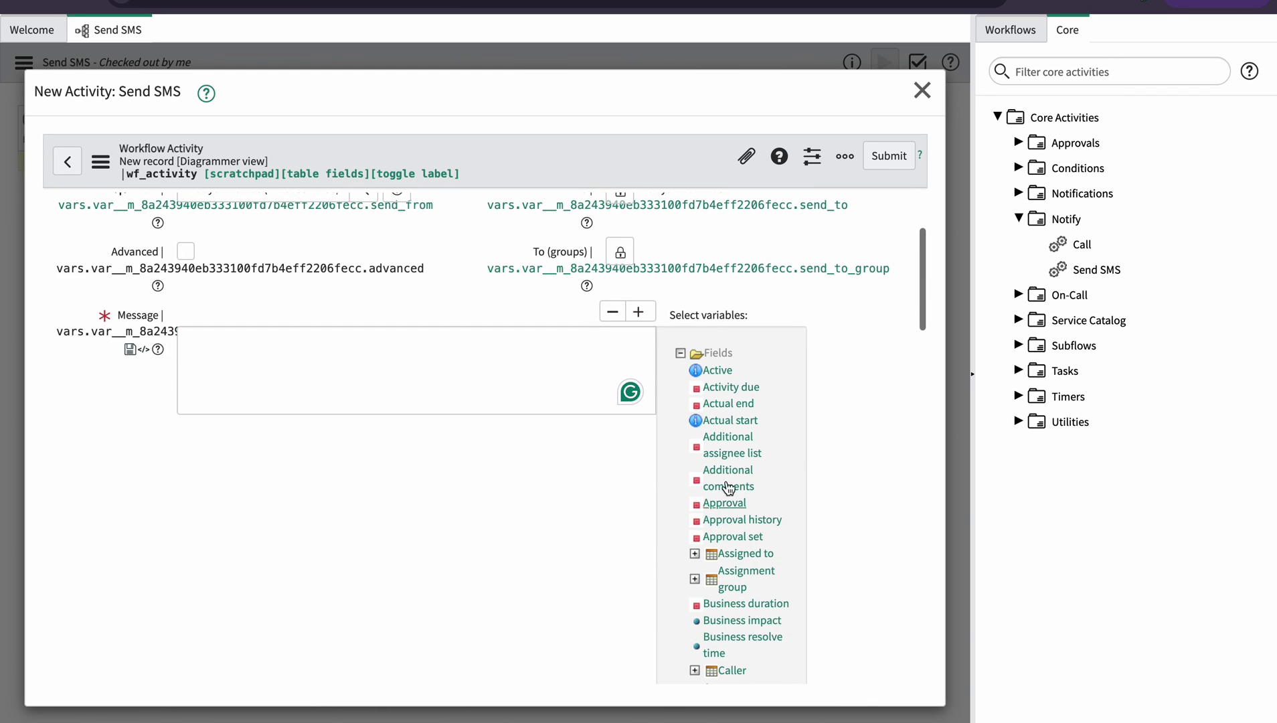
{"action": "left_click", "coordinate": [728, 445]}
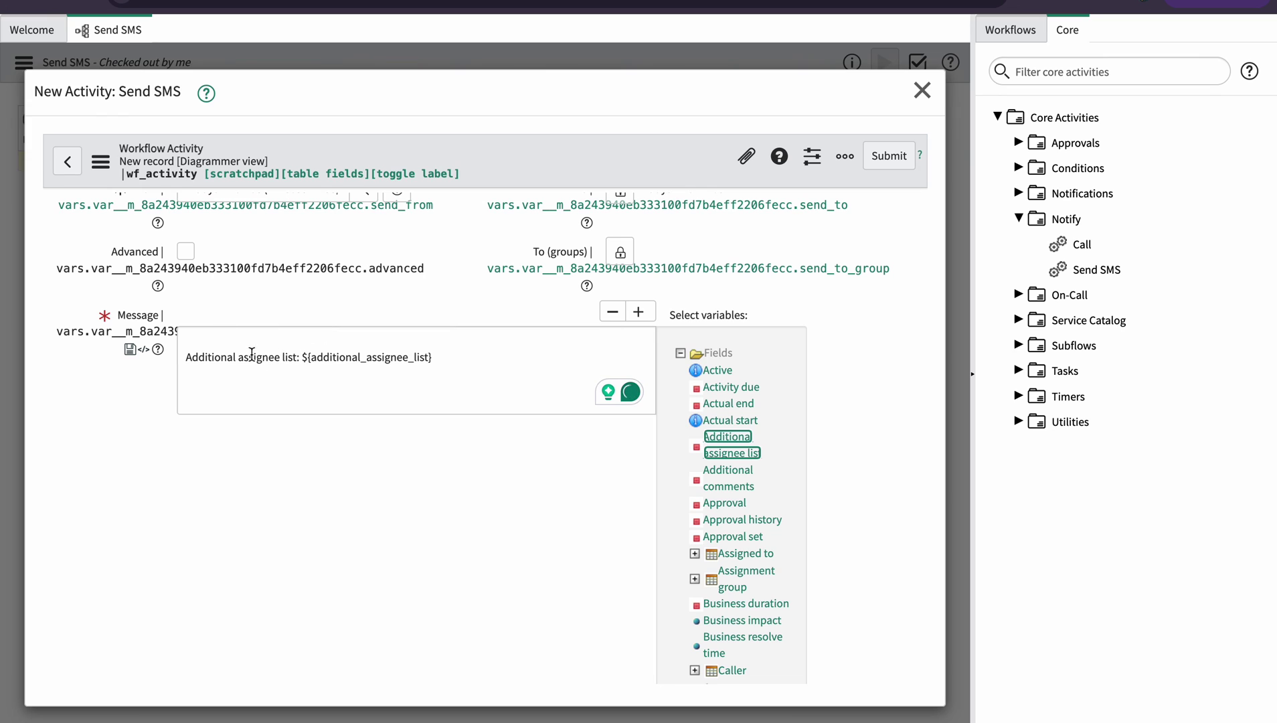
{"action": "scroll", "coordinate": [321, 411], "scroll_direction": "up", "scroll_amount": 3}
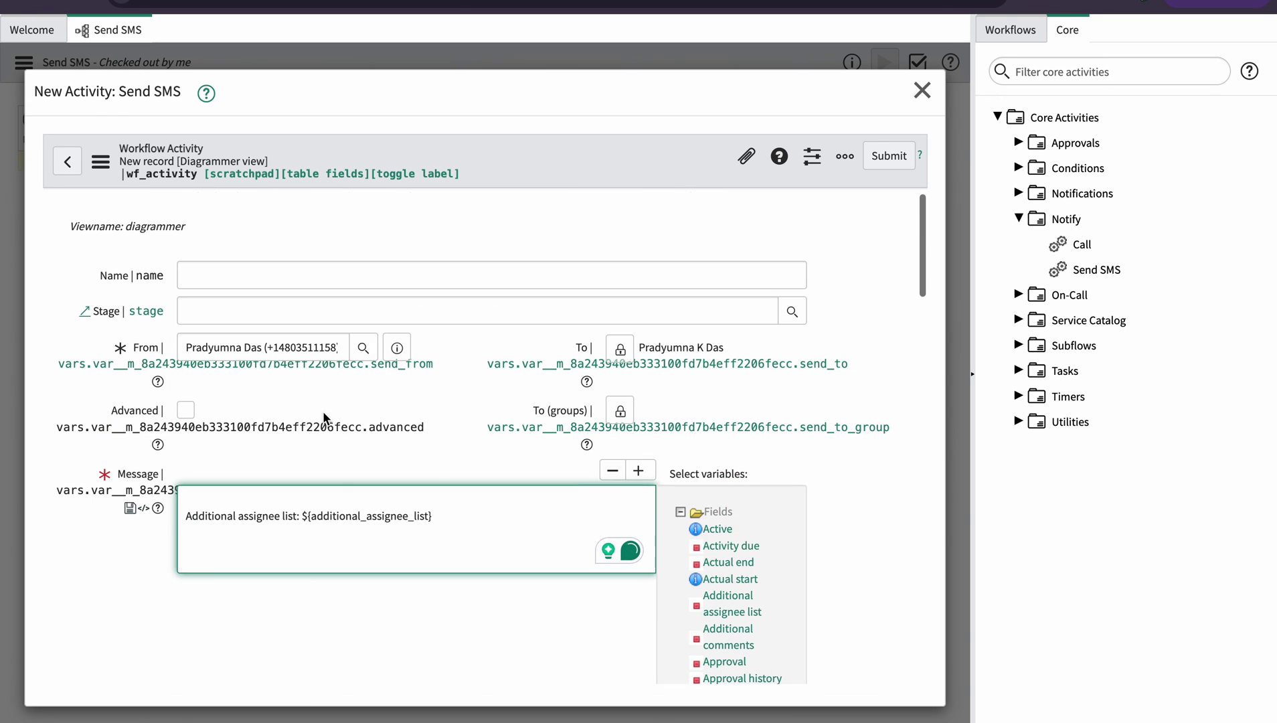
{"action": "left_click", "coordinate": [923, 89]}
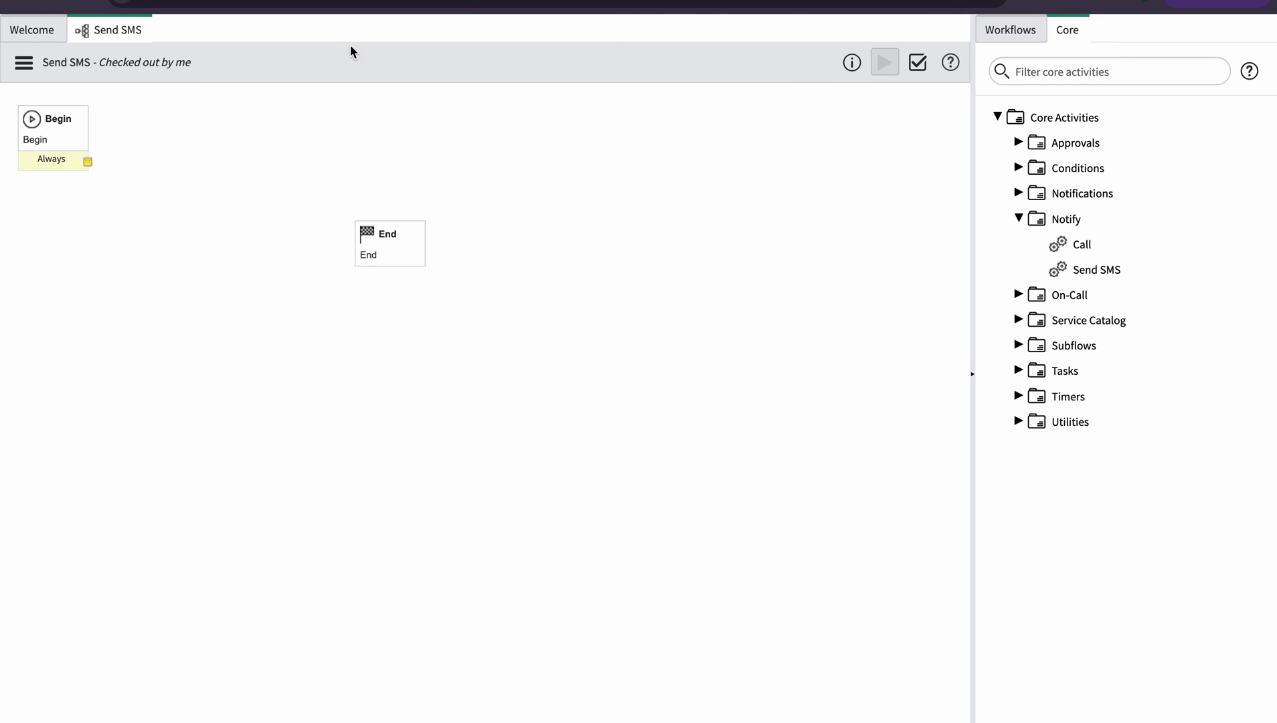
Step: Switch to the Twilio console and the Messaging API Overview documentation, and locate the base URL for the Message Resource
{"action": "left_click", "coordinate": [302, 3]}
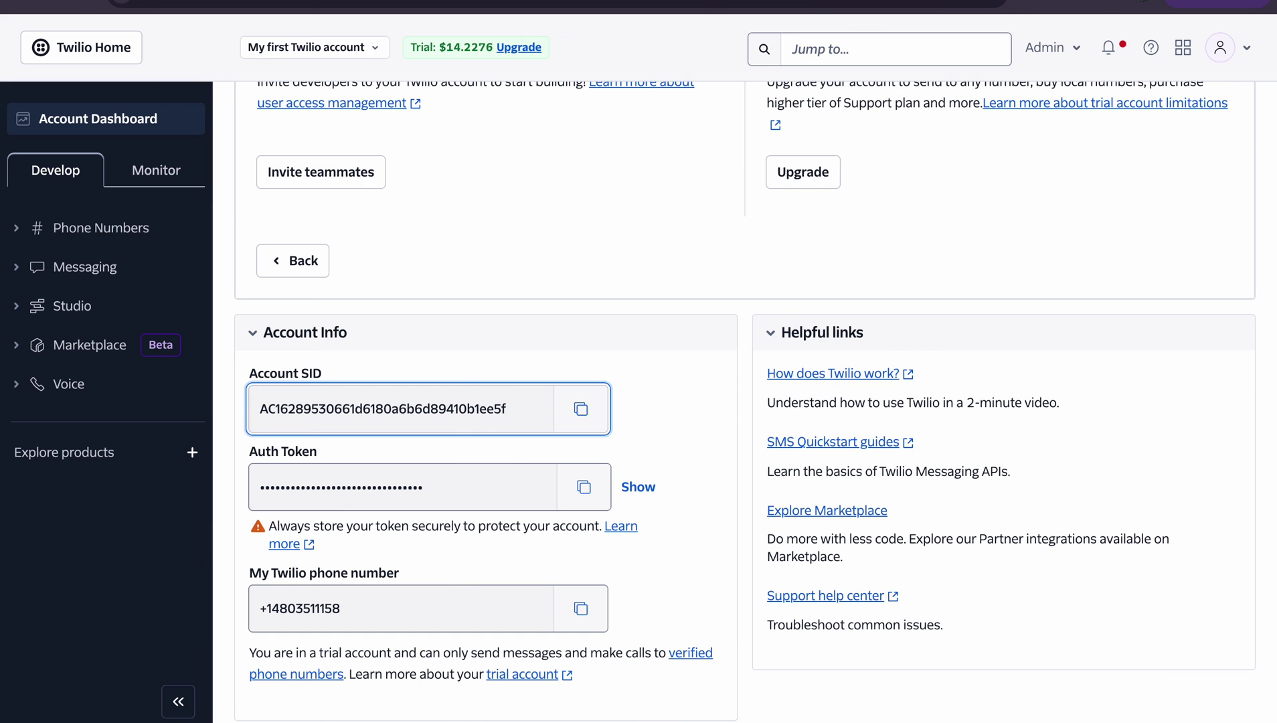
{"action": "key", "text": "ctrl+Tab"}
{"action": "left_click", "coordinate": [468, 50]}
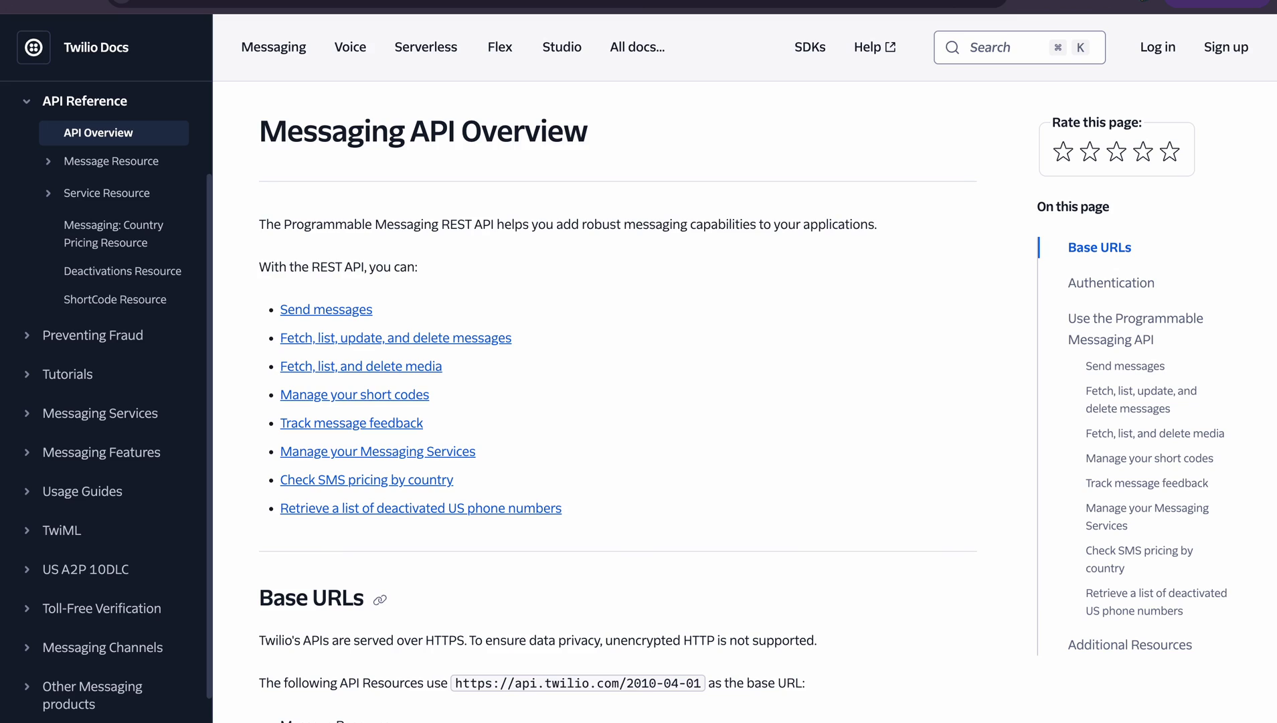
{"action": "left_click", "coordinate": [416, 2]}
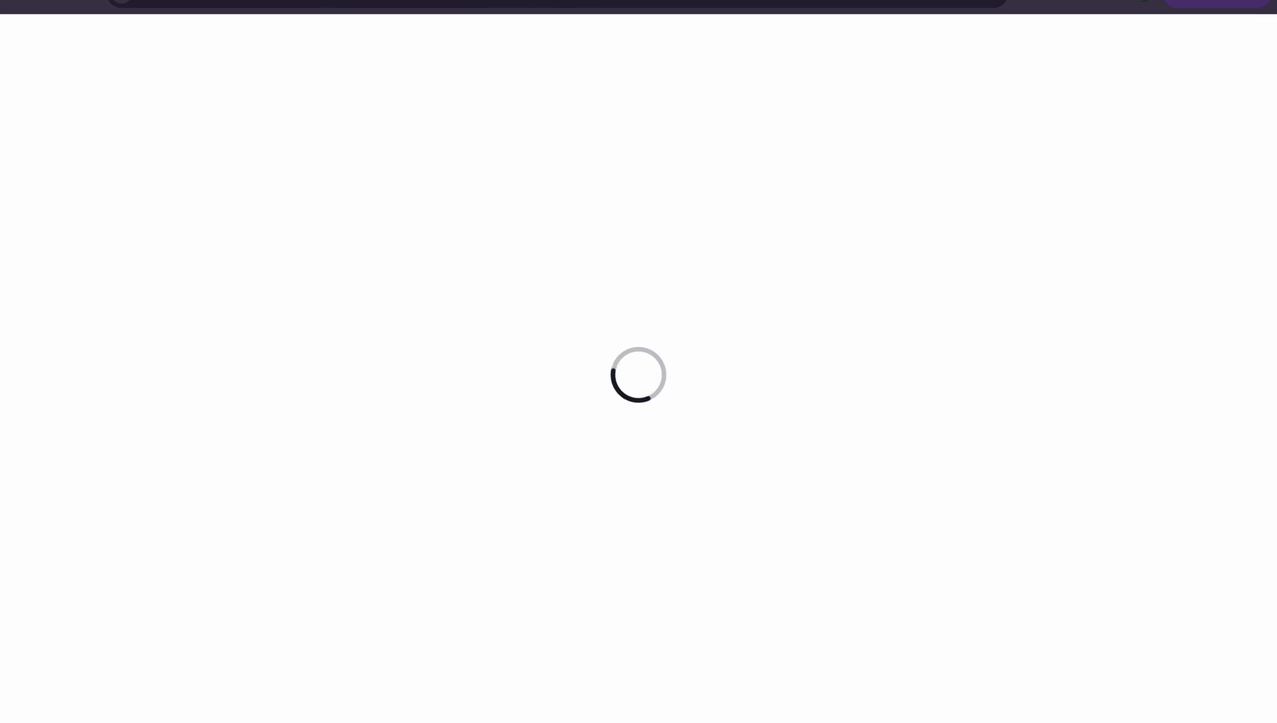
{"action": "scroll", "coordinate": [528, 427], "scroll_direction": "down", "scroll_amount": 5}
{"action": "scroll", "coordinate": [529, 427], "scroll_direction": "up", "scroll_amount": 5}
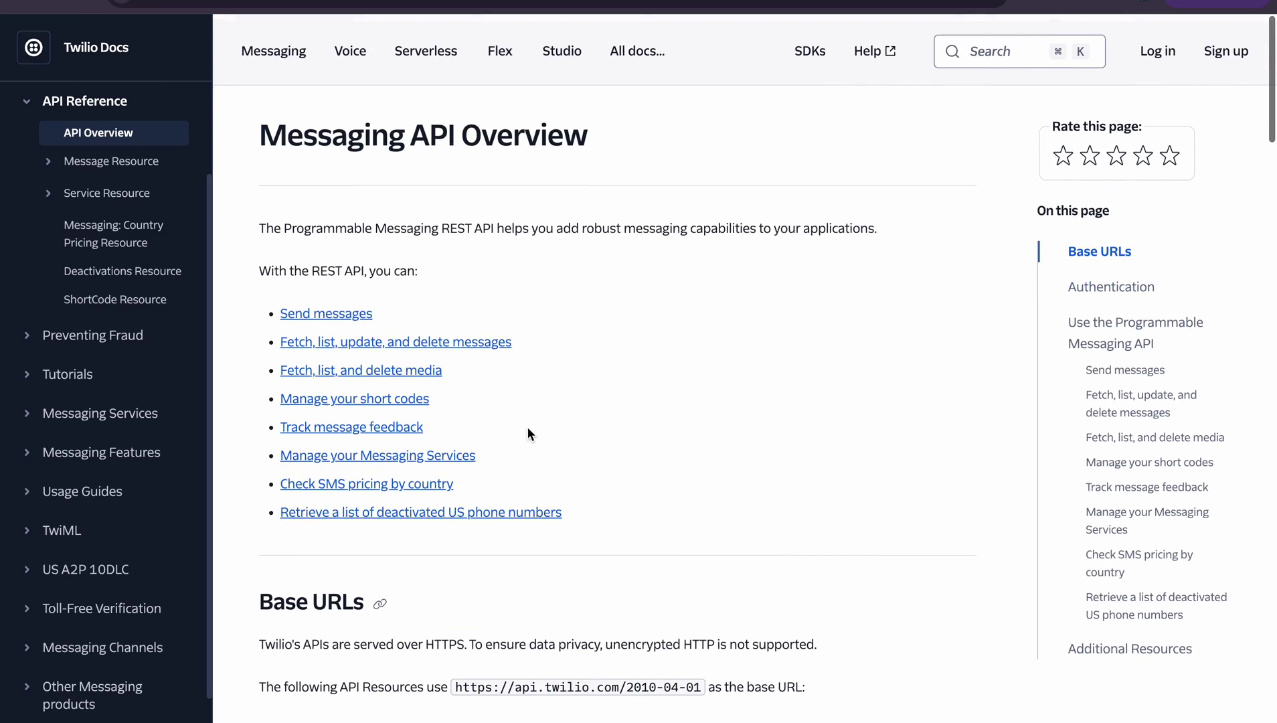
{"action": "scroll", "coordinate": [83, 415], "scroll_direction": "up", "scroll_amount": 2}
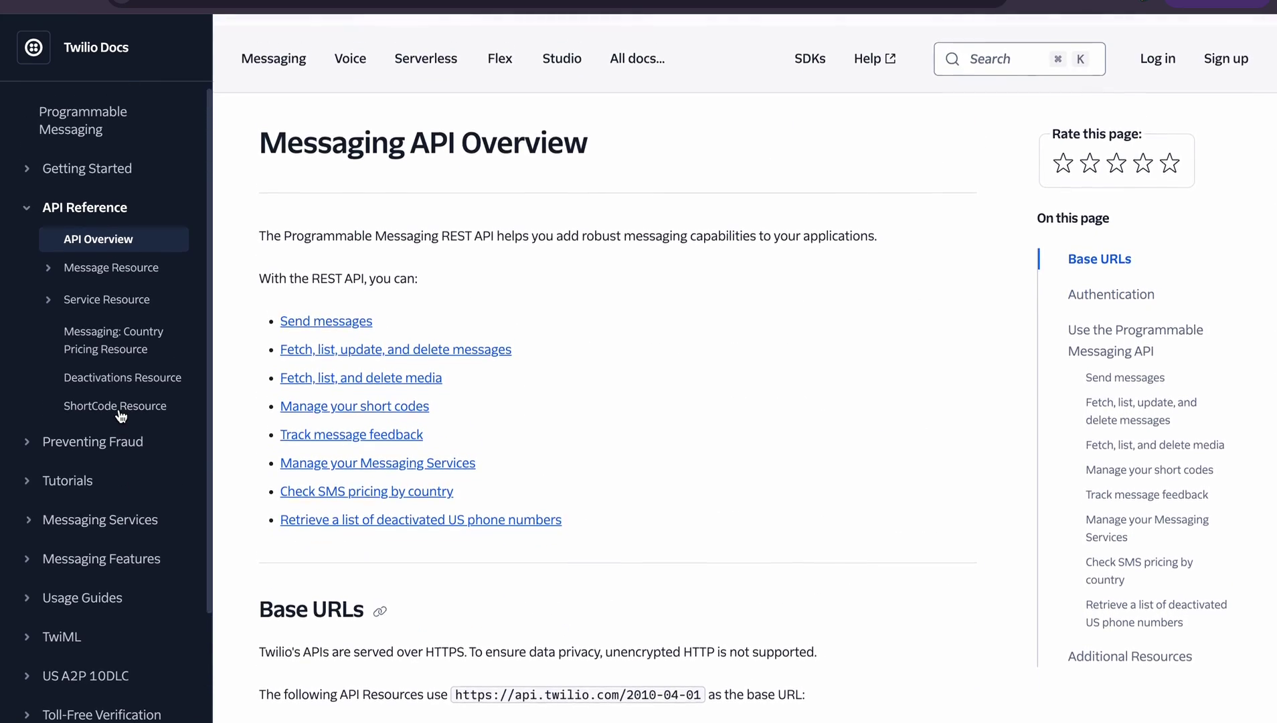
{"action": "scroll", "coordinate": [422, 562], "scroll_direction": "down", "scroll_amount": 3}
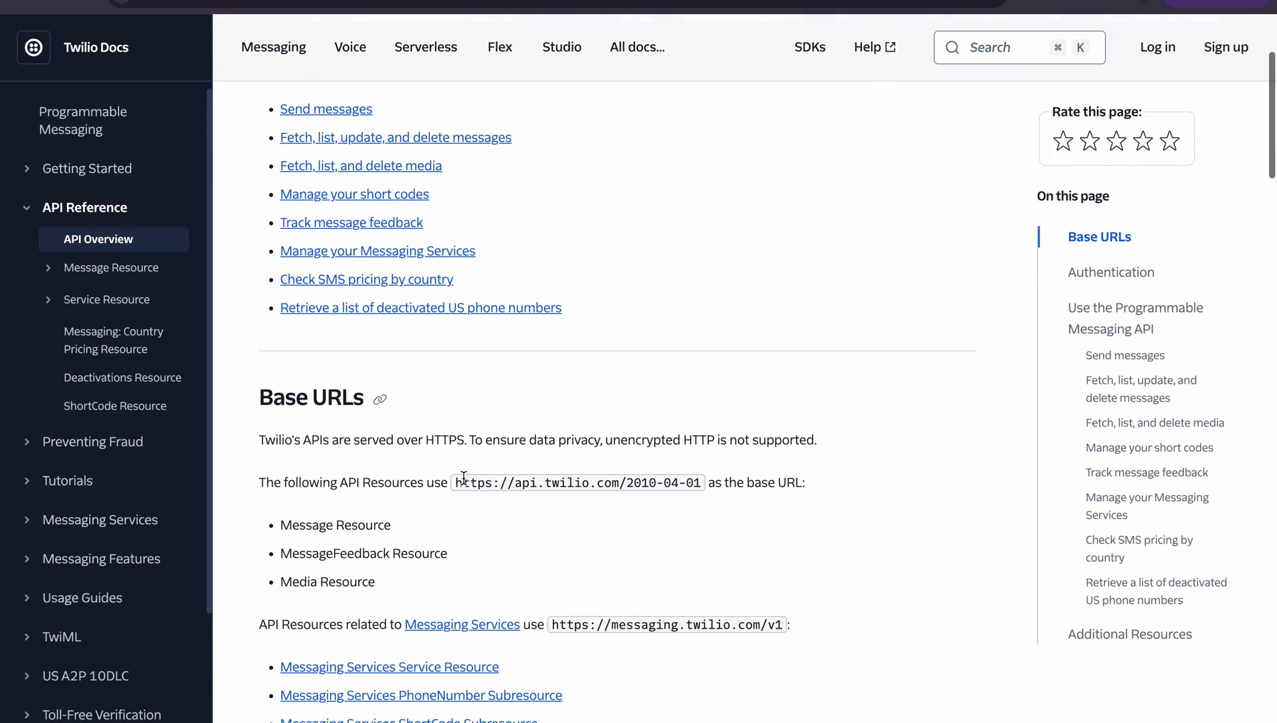
{"action": "left_click_drag", "start_coordinate": [457, 482], "coordinate": [618, 484]}
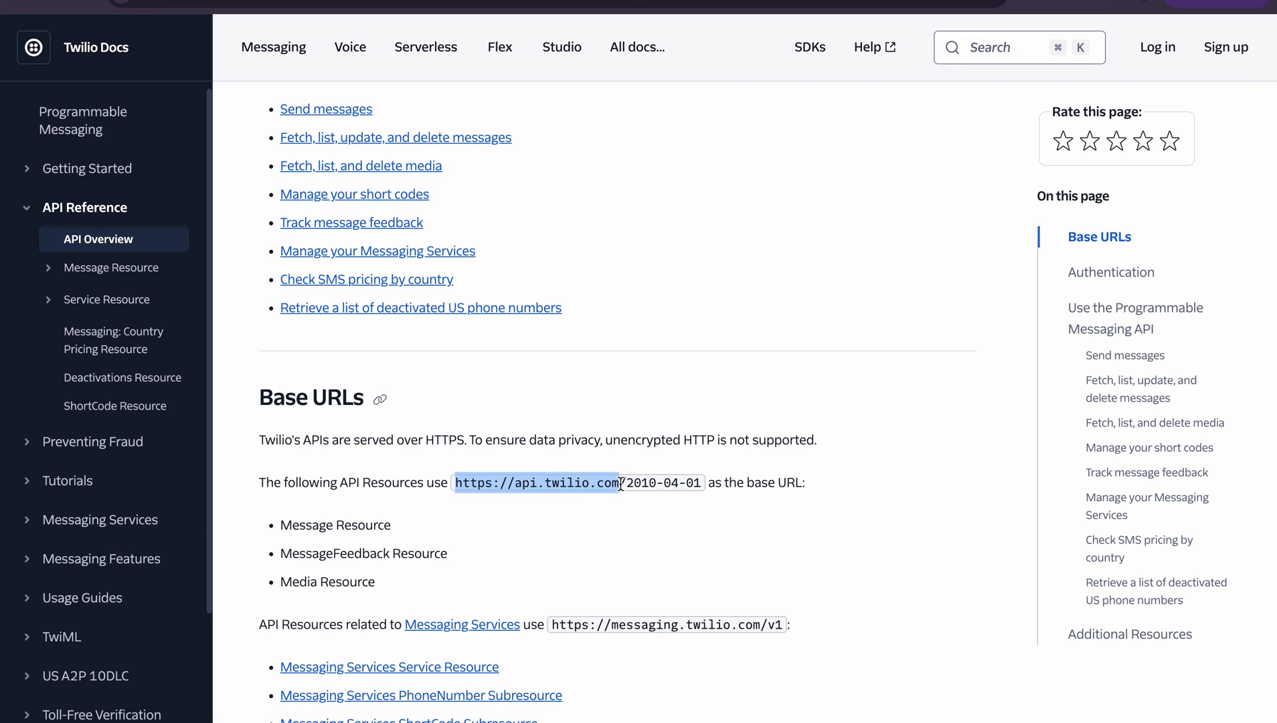
Step: Switch to the Twilio Test HTTP(s) Connection record in ServiceNow and check its API Version attribute
{"action": "key", "text": "ctrl+Tab"}
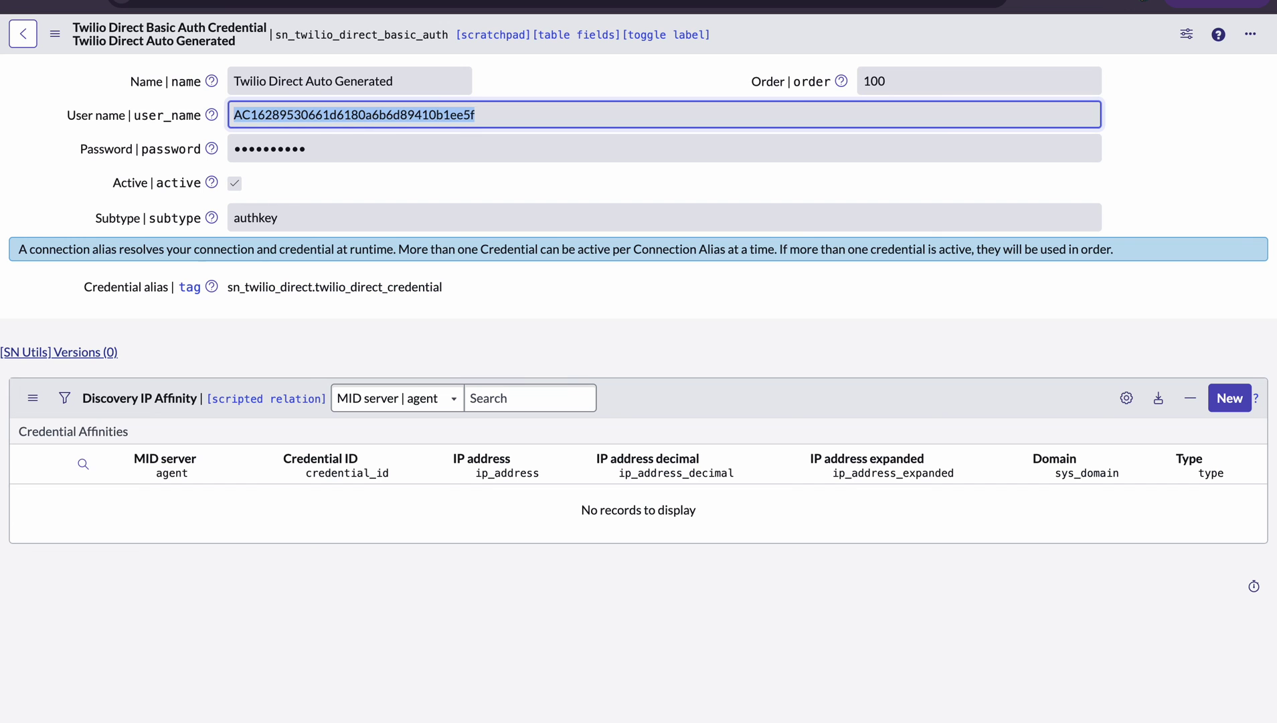
{"action": "key", "text": "ctrl+Tab"}
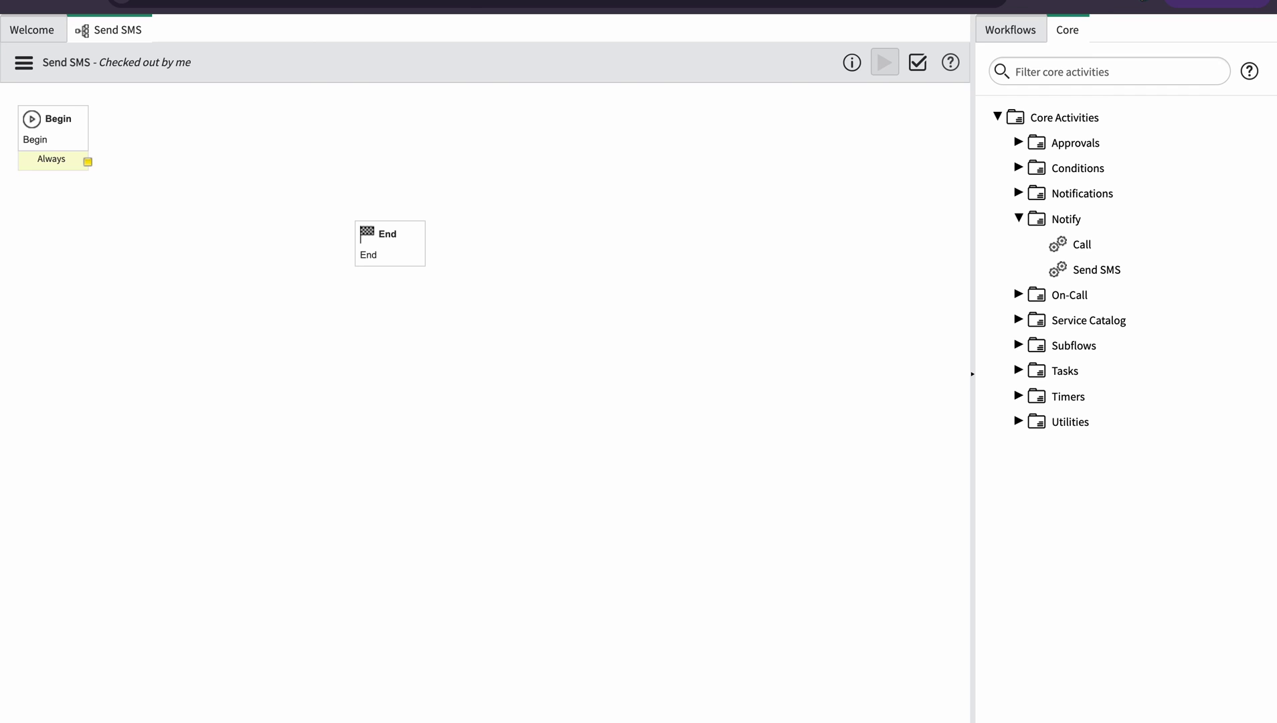
{"action": "key", "text": "ctrl+Tab"}
{"action": "scroll", "coordinate": [404, 461], "scroll_direction": "down", "scroll_amount": 5}
{"action": "left_click", "coordinate": [278, 498]}
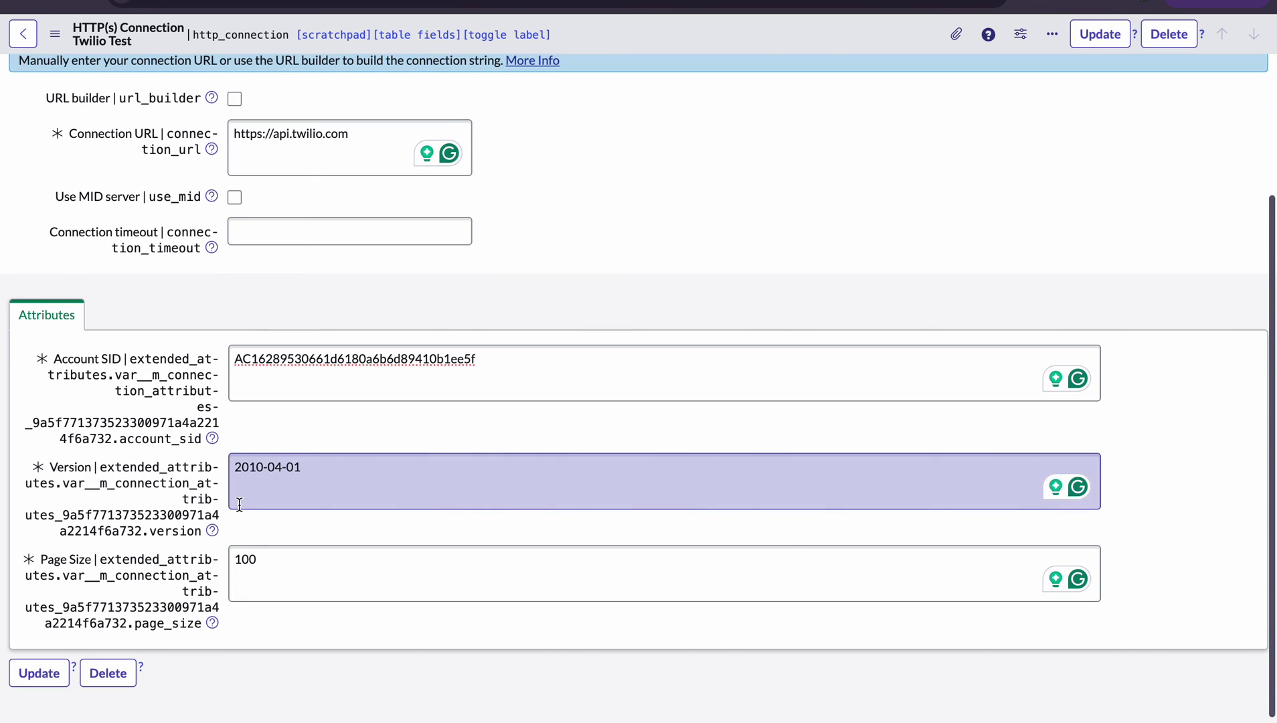
{"action": "triple_click", "coordinate": [279, 466]}
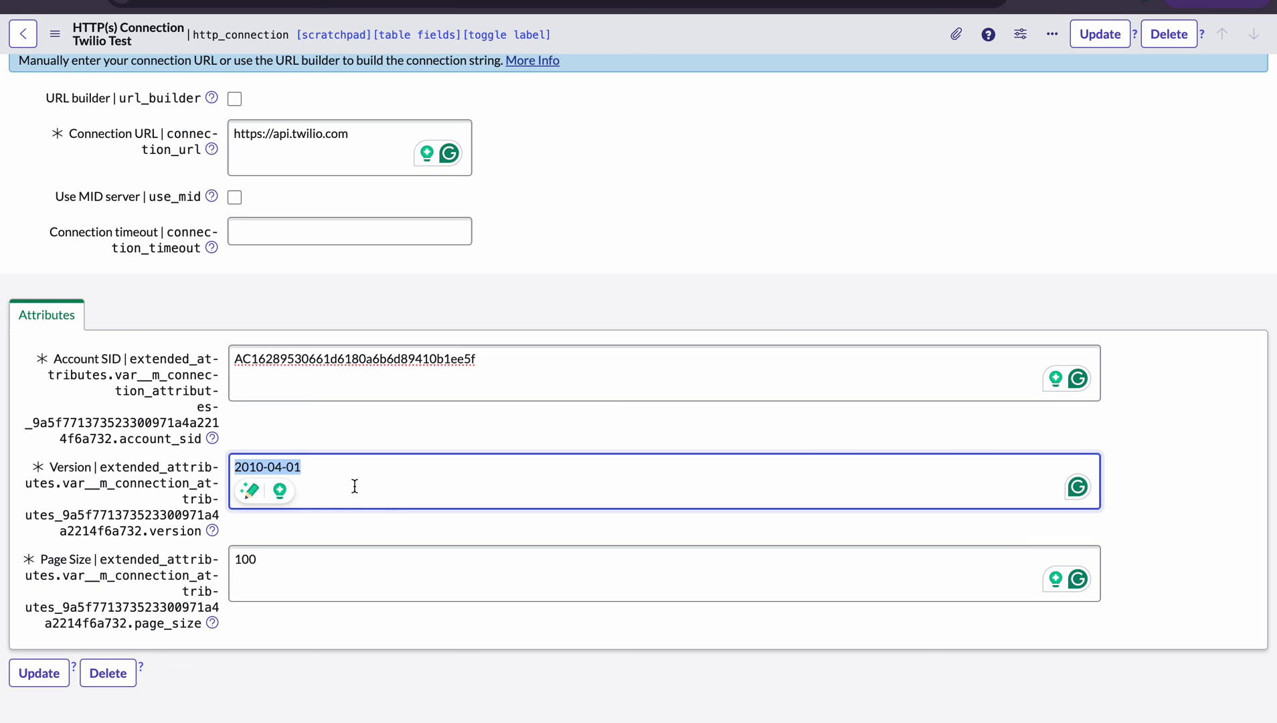
{"action": "scroll", "coordinate": [382, 489], "scroll_direction": "up", "scroll_amount": 3}
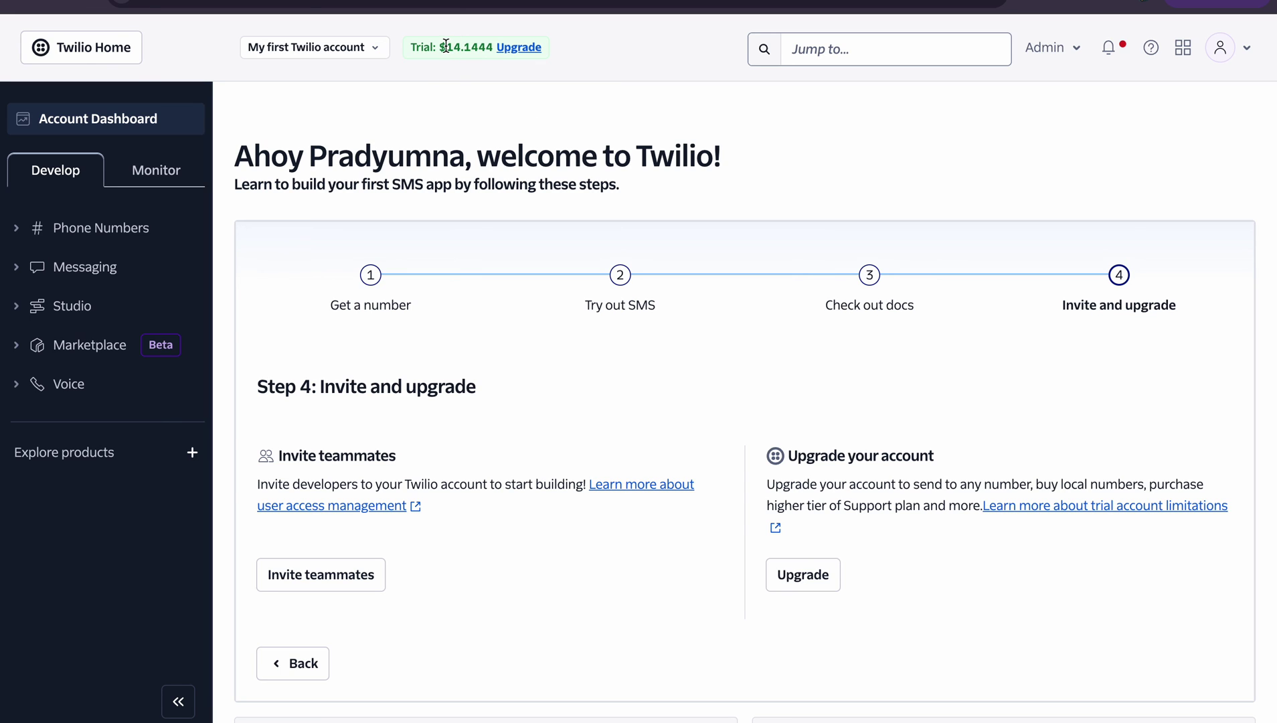
Step: Check the trial account balance on the Twilio account dashboard
{"action": "left_click_drag", "start_coordinate": [446, 46], "coordinate": [479, 52]}
{"action": "scroll", "coordinate": [505, 241], "scroll_direction": "down", "scroll_amount": 2}
{"action": "scroll", "coordinate": [505, 242], "scroll_direction": "up", "scroll_amount": 2}
{"action": "left_click", "coordinate": [648, 44]}
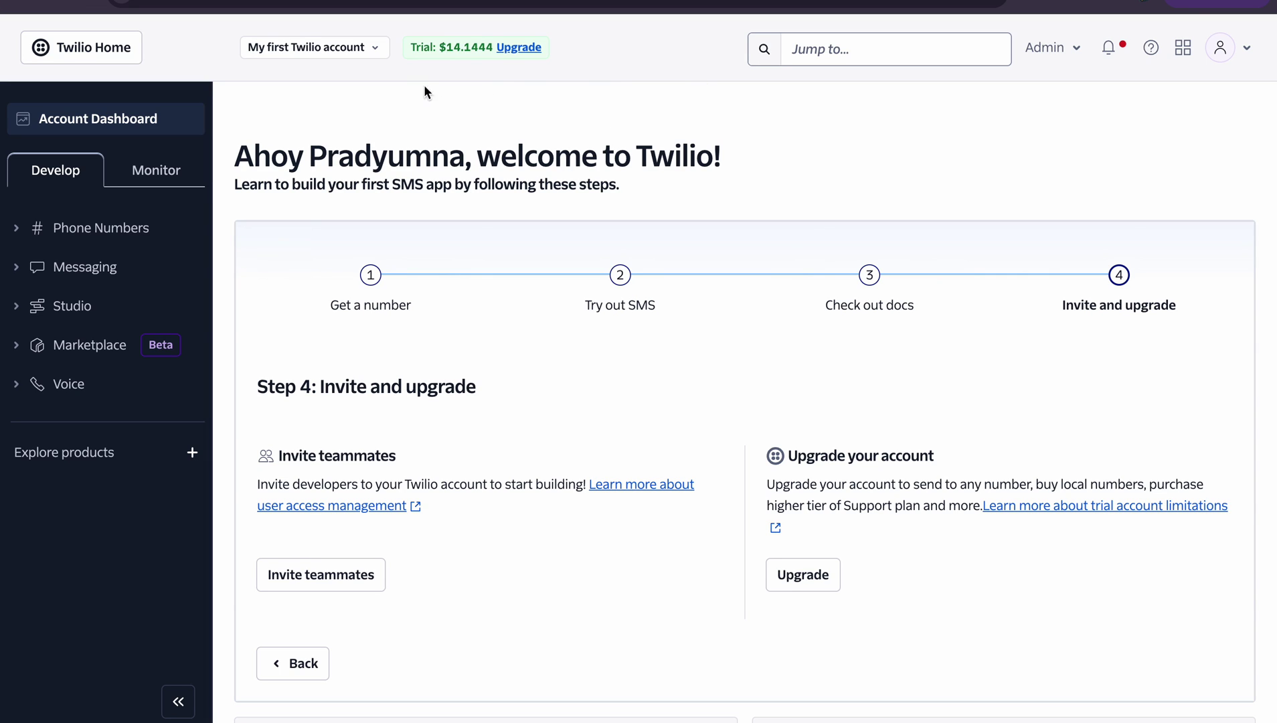